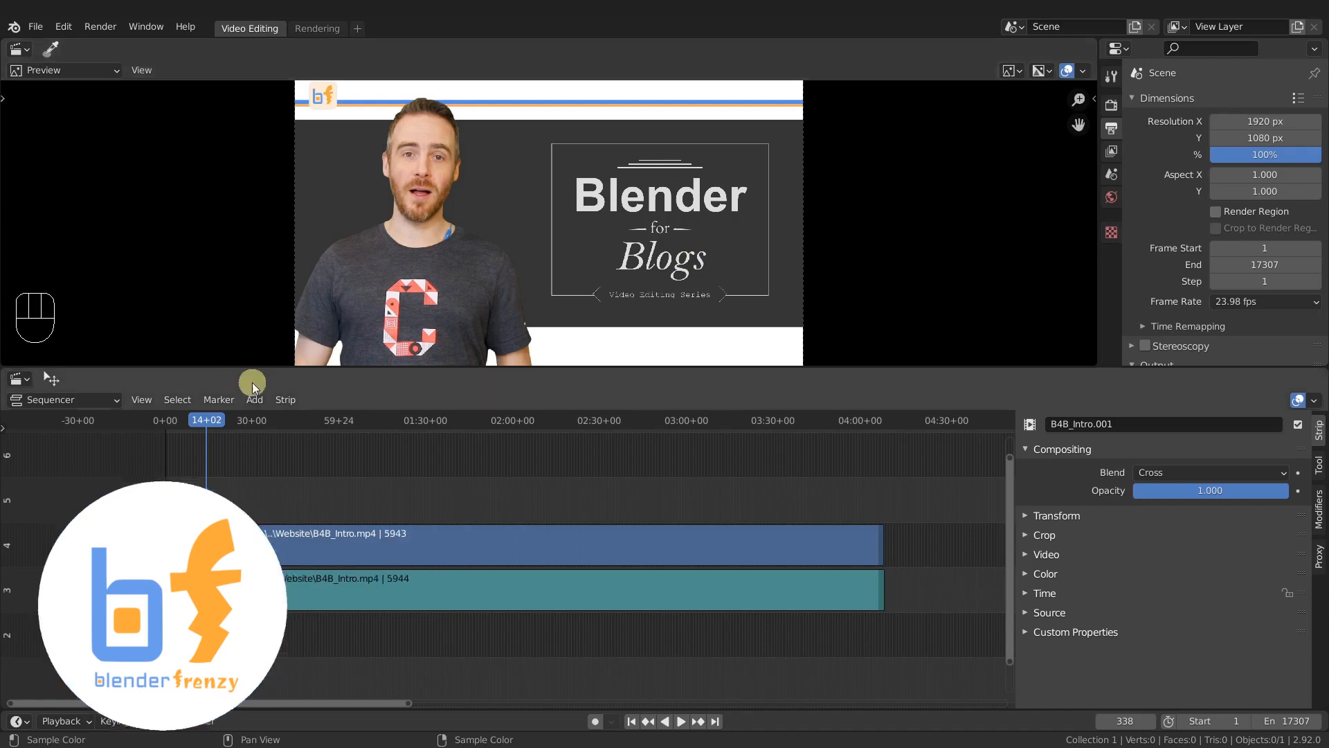
# - Split both the B4B_Intro video and audio strips at 03:17+19 (frame 4742)
pyautogui.moveTo(204, 419); pyautogui.dragTo(192, 420)
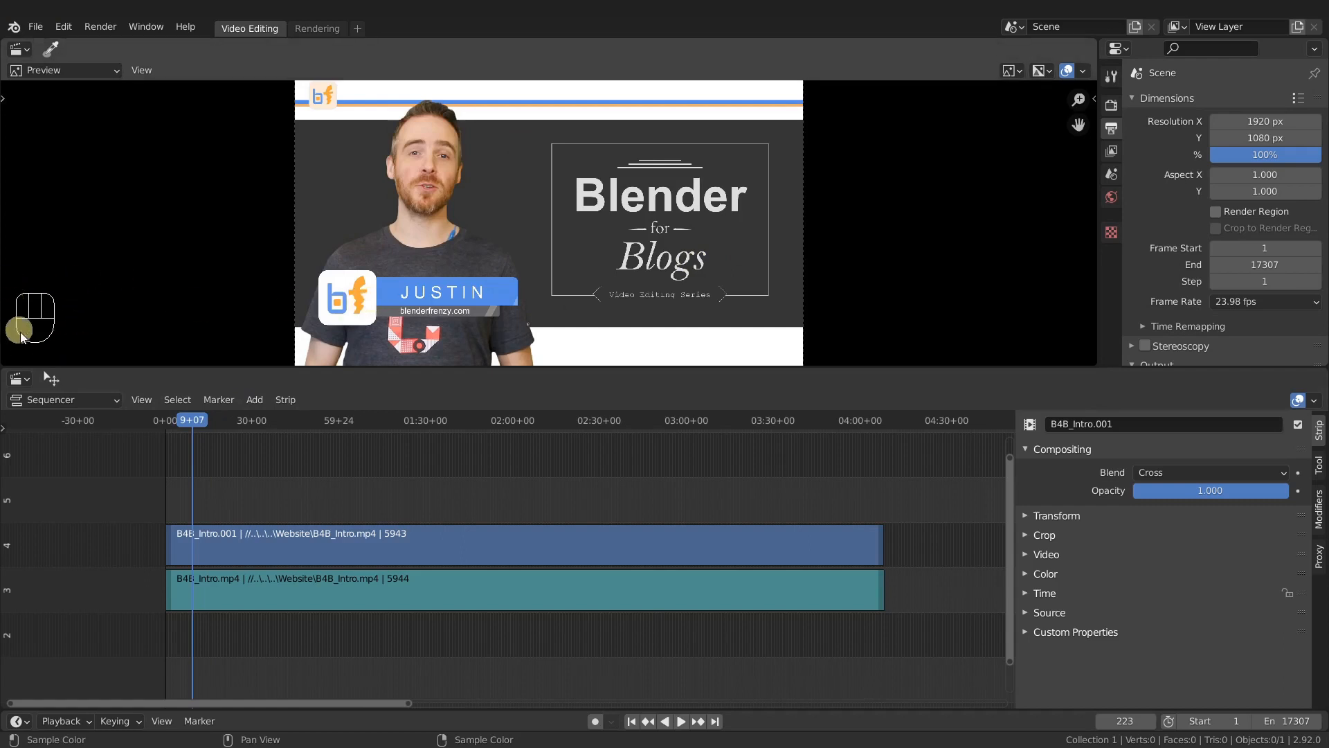
pyautogui.moveTo(609, 423); pyautogui.dragTo(738, 439)
pyautogui.click(796, 543)
pyautogui.keyDown('shift'); pyautogui.click(798, 582); pyautogui.keyUp('shift')
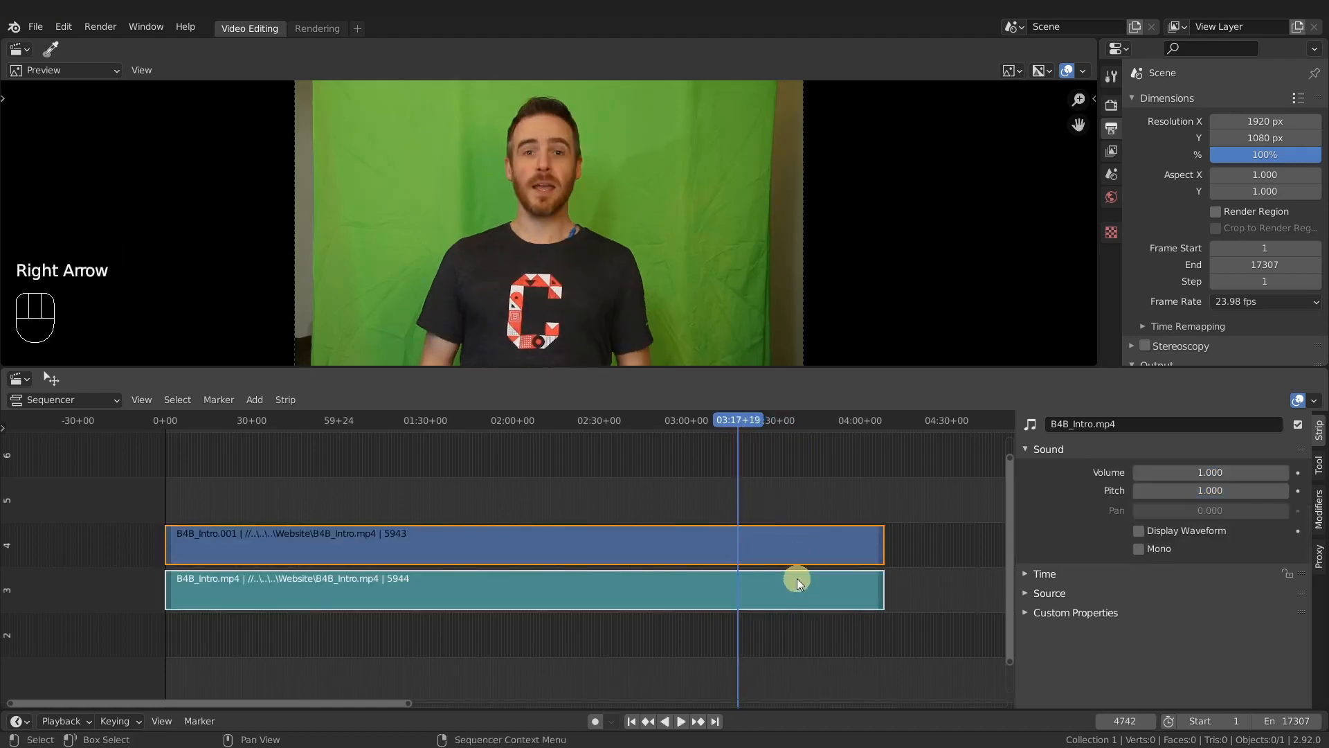
pyautogui.press('k')
# - Split the second segment of the video and audio strips again at 04:03+06 (frame 5832)
pyautogui.moveTo(798, 578); pyautogui.dragTo(624, 534, button='middle')
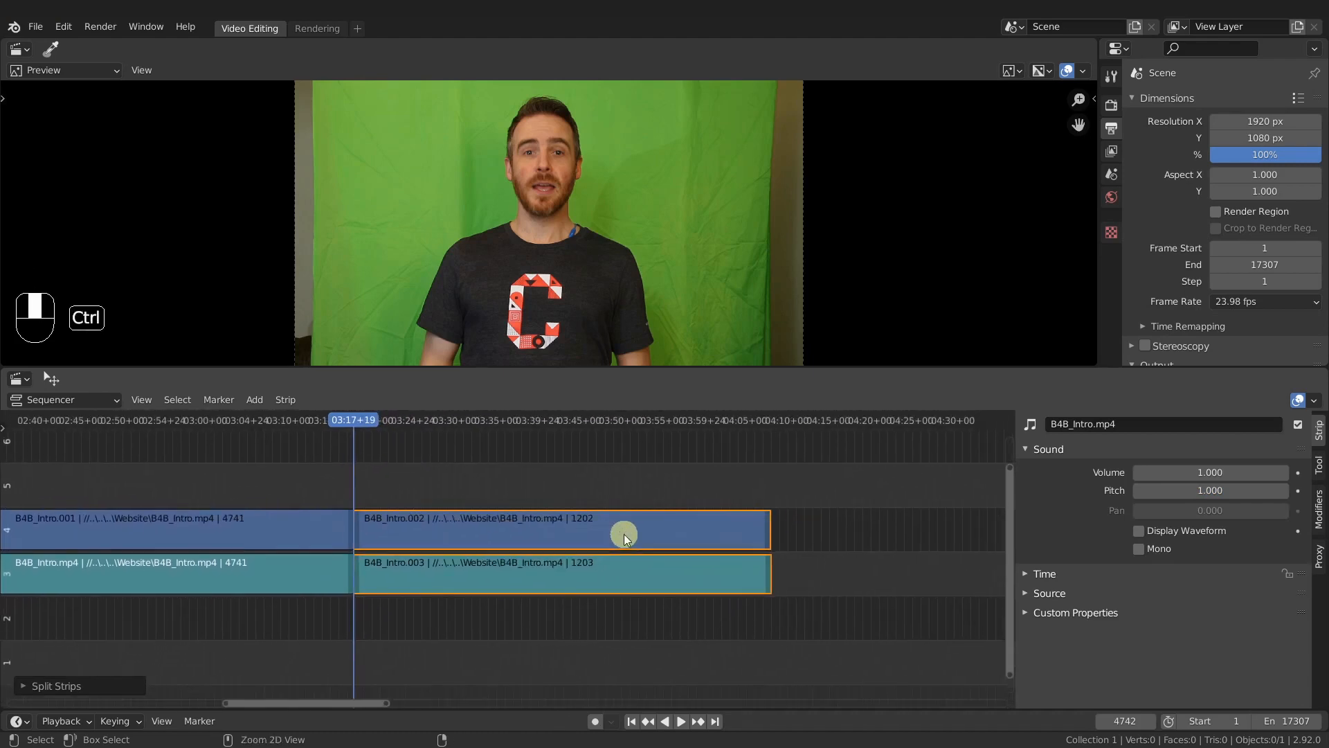
pyautogui.press('space')
pyautogui.moveTo(713, 423)
pyautogui.mouseDown()
pyautogui.moveTo(702, 437)
pyautogui.moveTo(734, 421)
pyautogui.mouseUp()
pyautogui.press('space')
pyautogui.press('k')
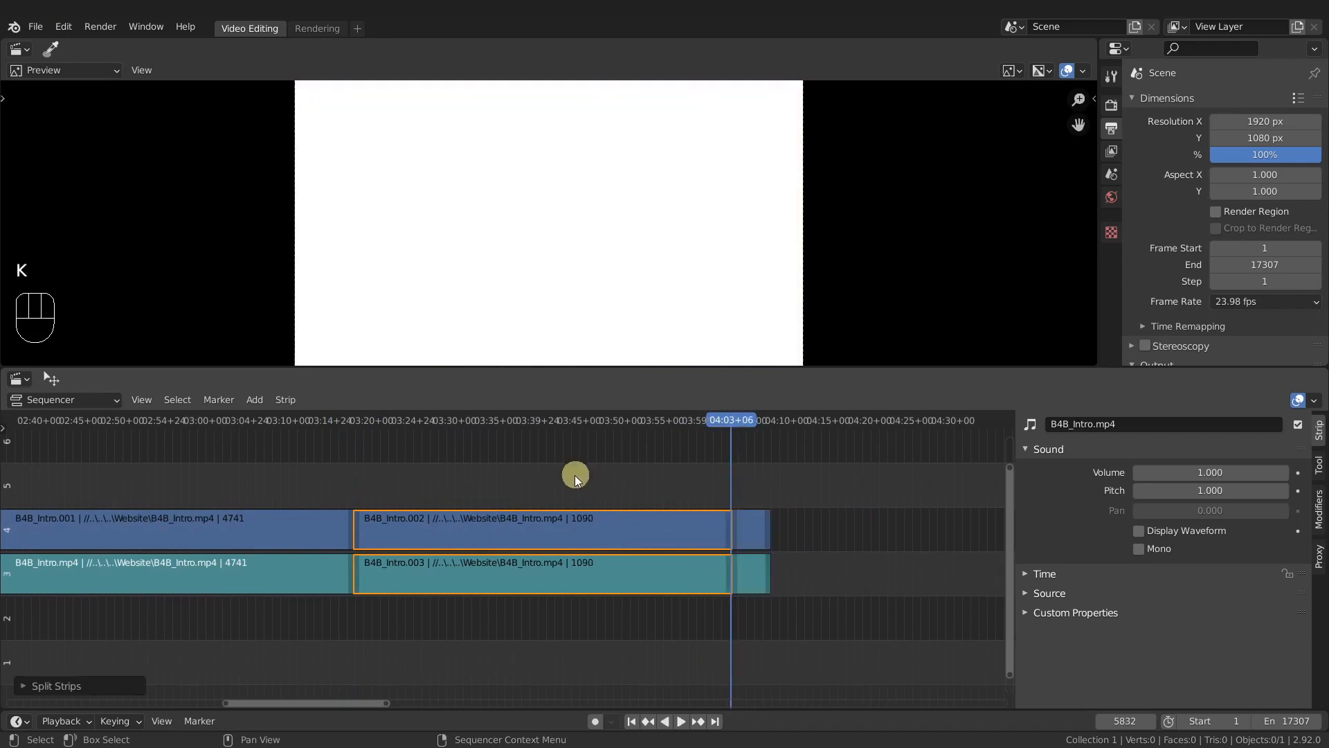
# - Group the middle video segment into a meta strip and add a Speed Control effect strip to it
pyautogui.click(531, 527)
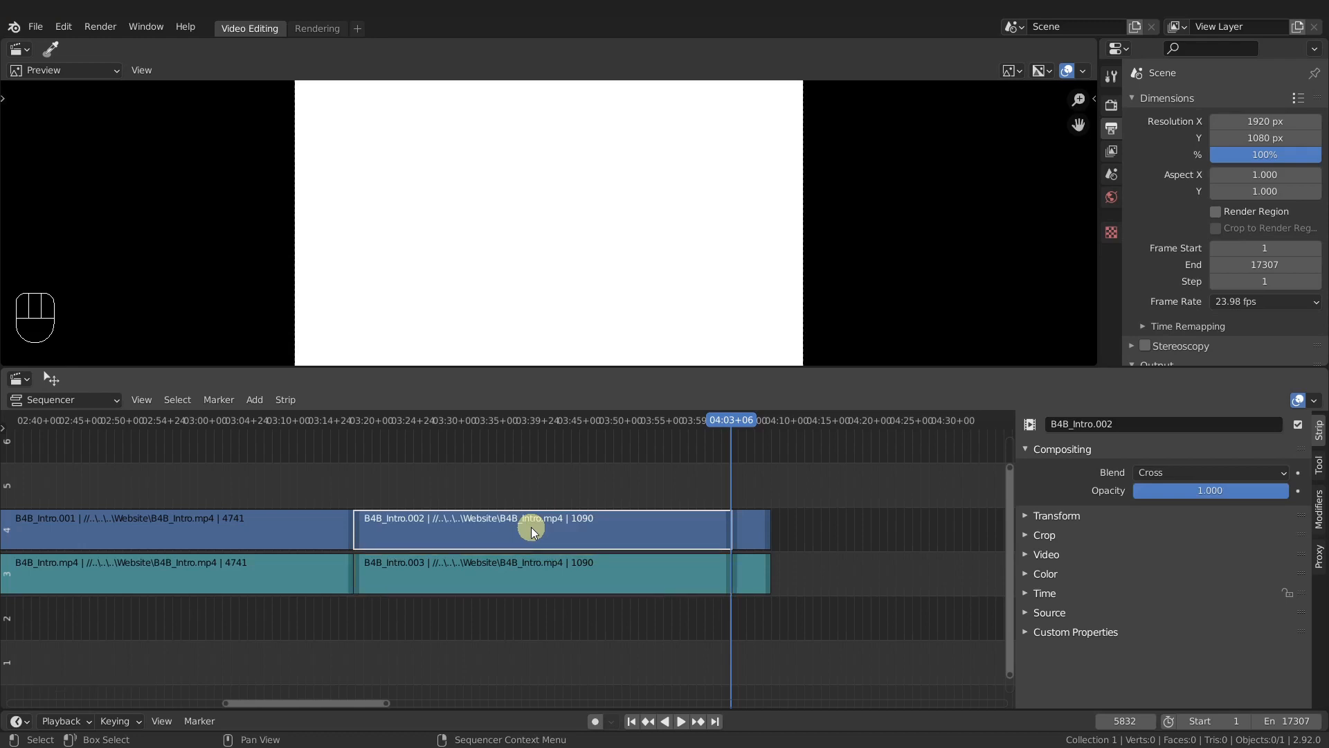
pyautogui.hotkey('ctrl', 'g')
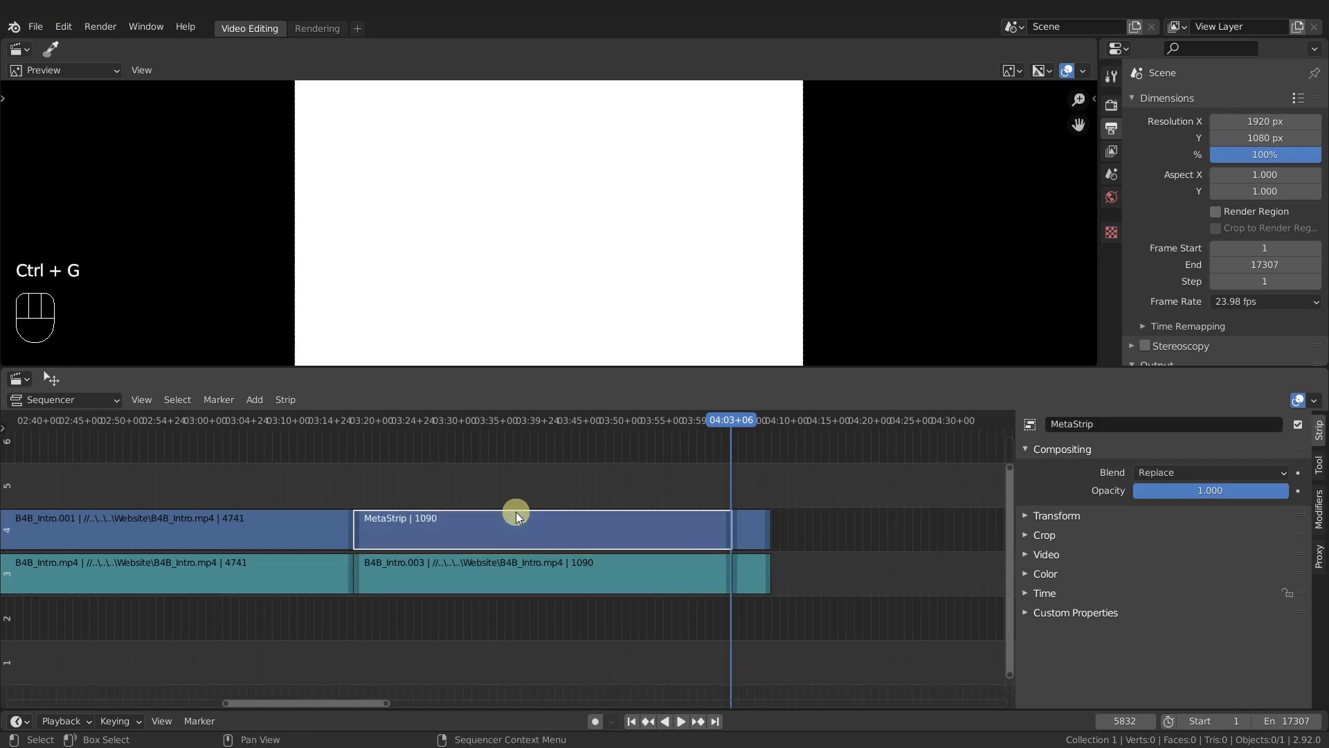
pyautogui.hotkey('shift', 'a')
pyautogui.moveTo(470, 512)
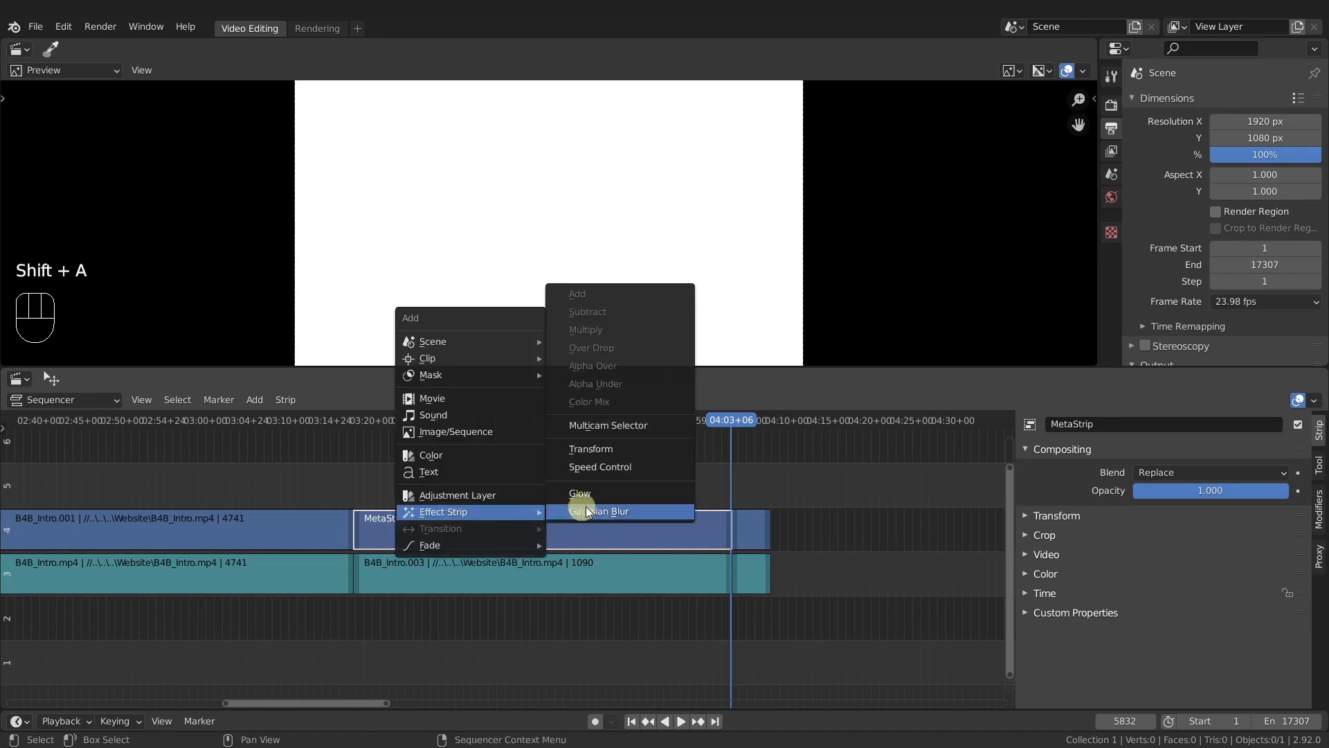
pyautogui.click(611, 472)
# - Mute the meta strip and select the Speed strip above it with the playhead at 03:41+07
pyautogui.click(487, 525)
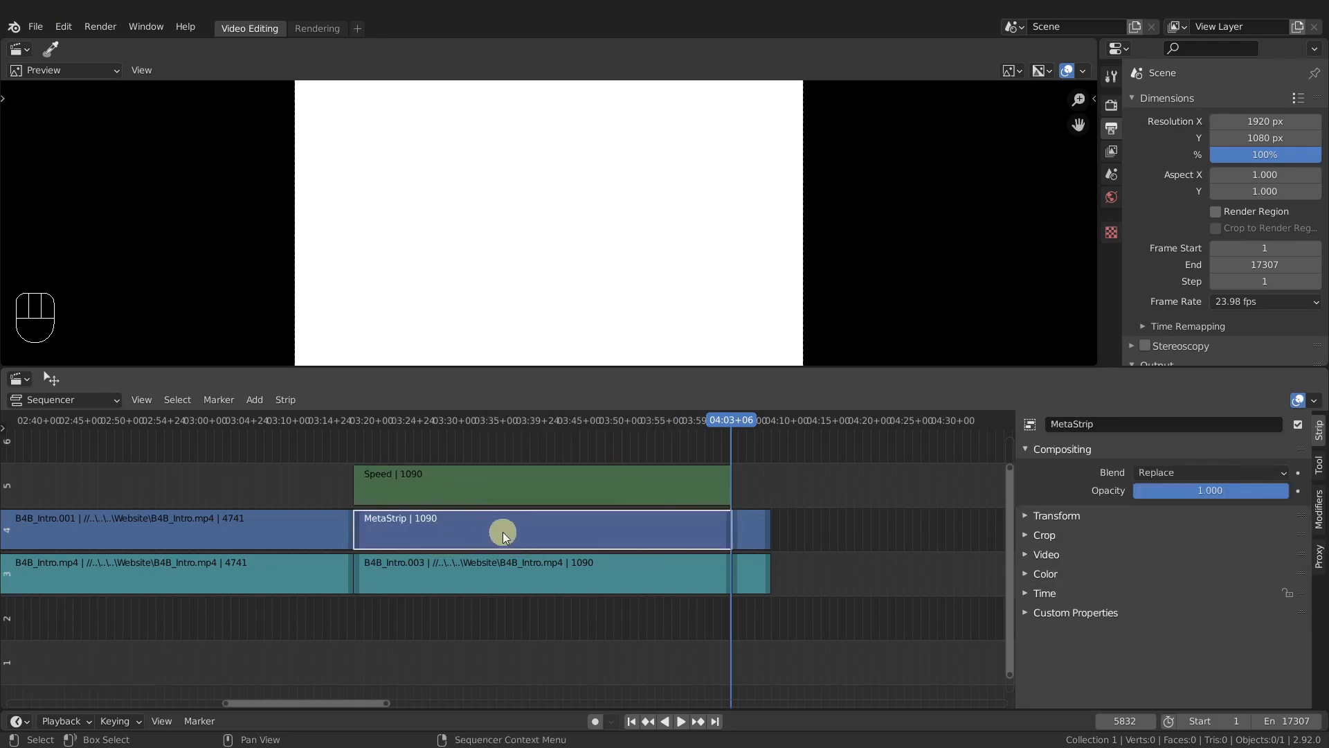
pyautogui.press('h')
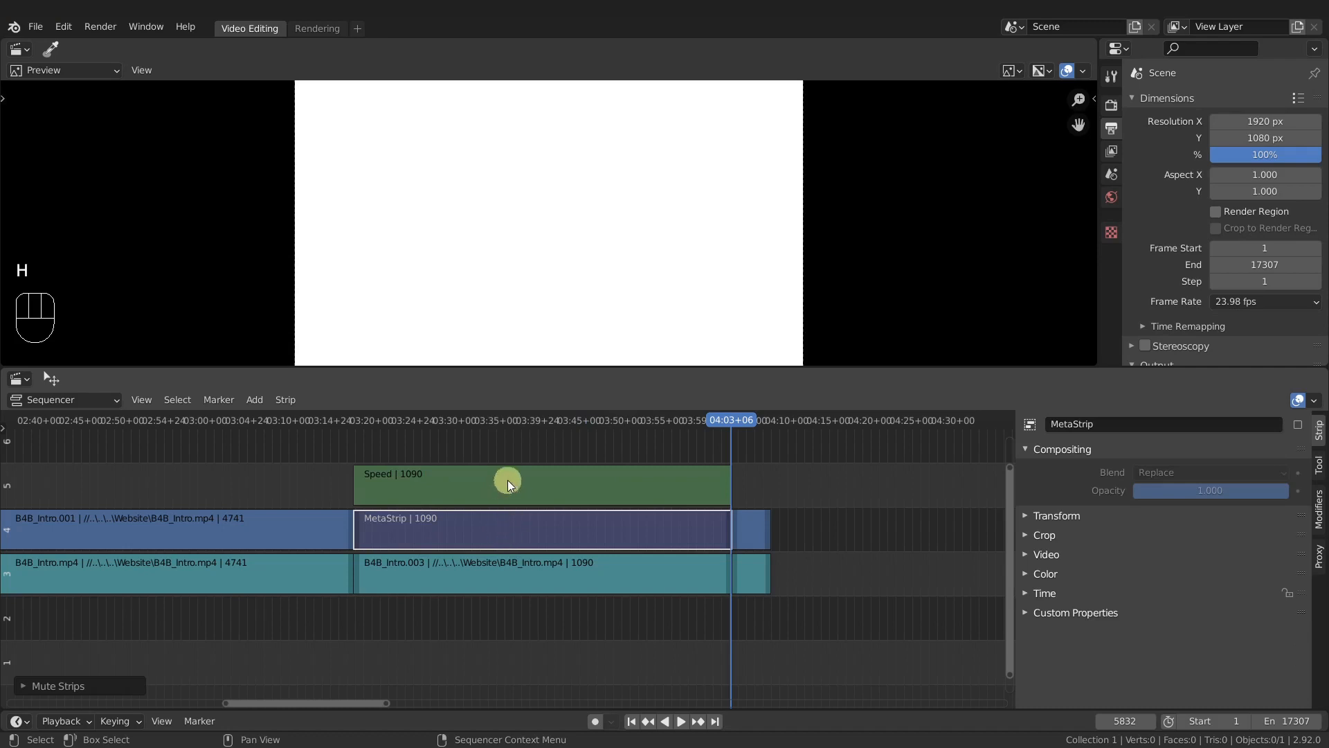
pyautogui.moveTo(549, 420); pyautogui.dragTo(546, 461)
pyautogui.click(542, 493)
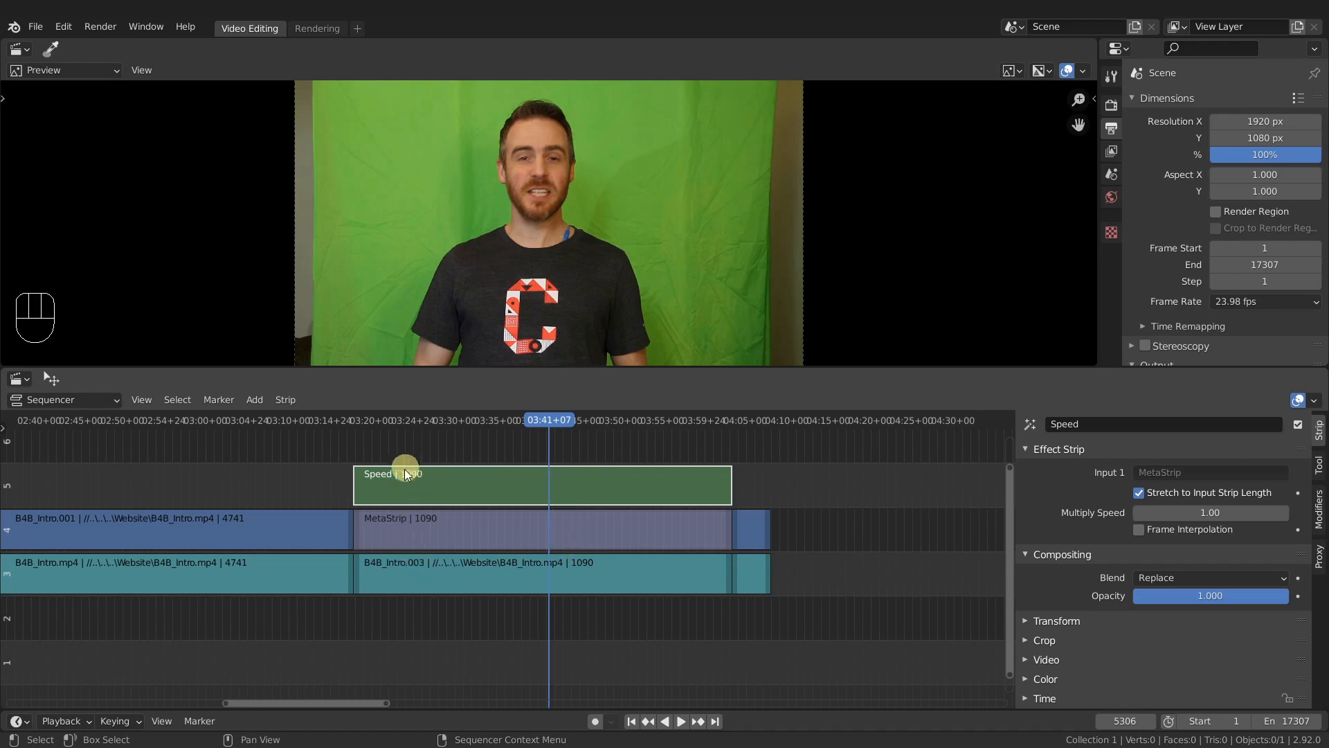
# - Hide the strip names and sources in the sequencer overlays and set the waveform display to Waveforms On
pyautogui.click(1314, 399)
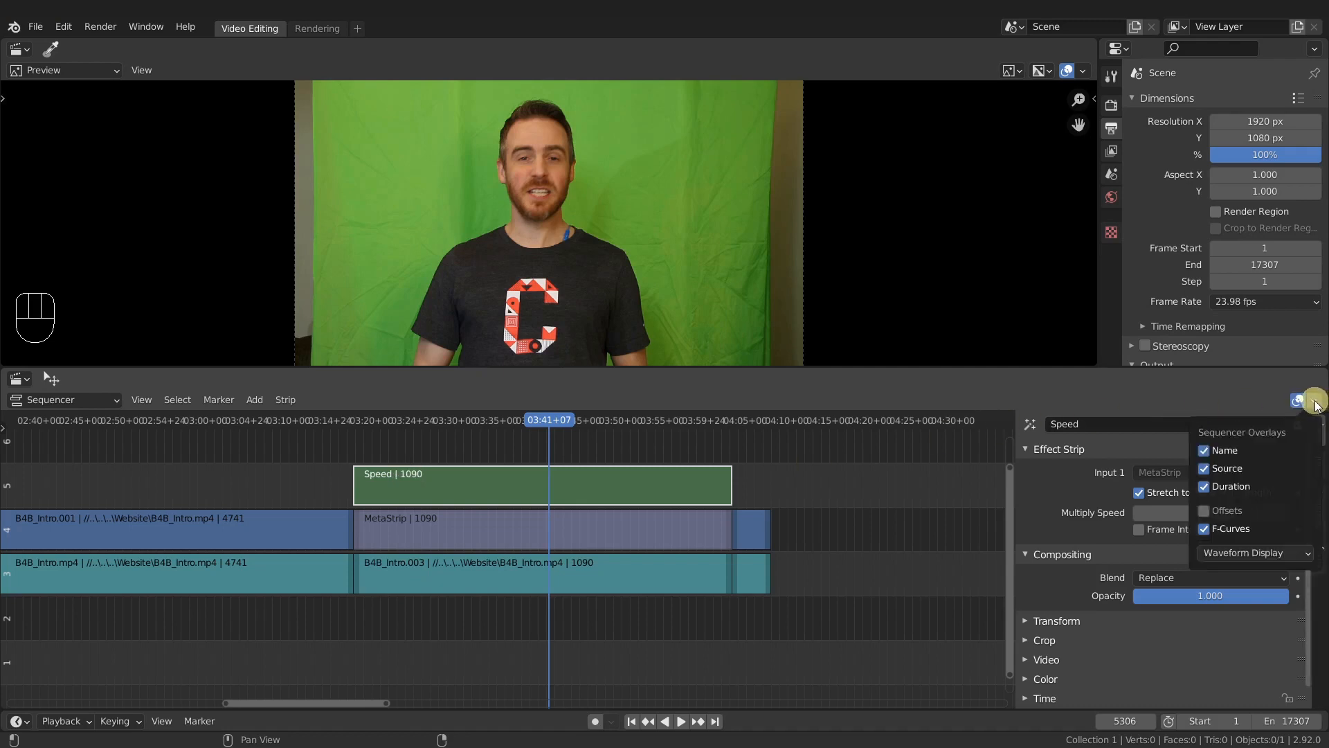
pyautogui.click(1216, 452)
pyautogui.click(1210, 469)
pyautogui.click(1224, 553)
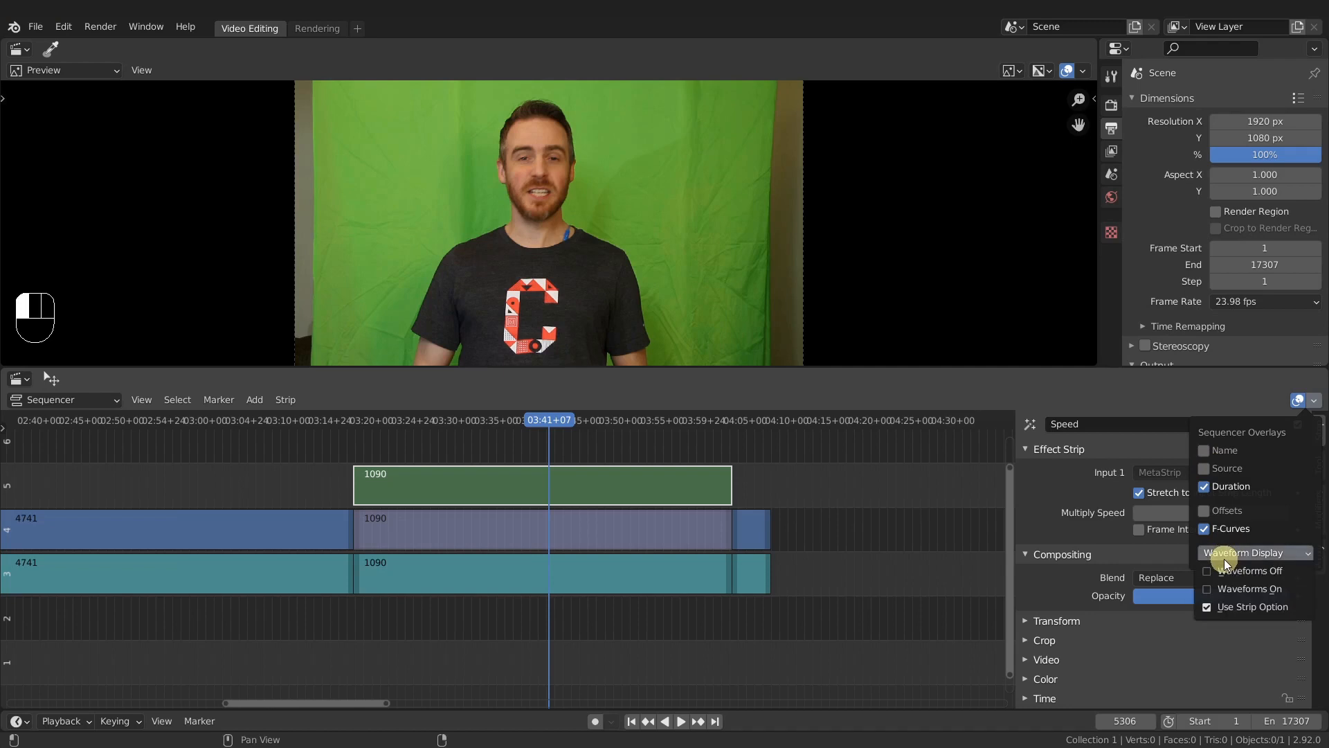
pyautogui.click(1216, 588)
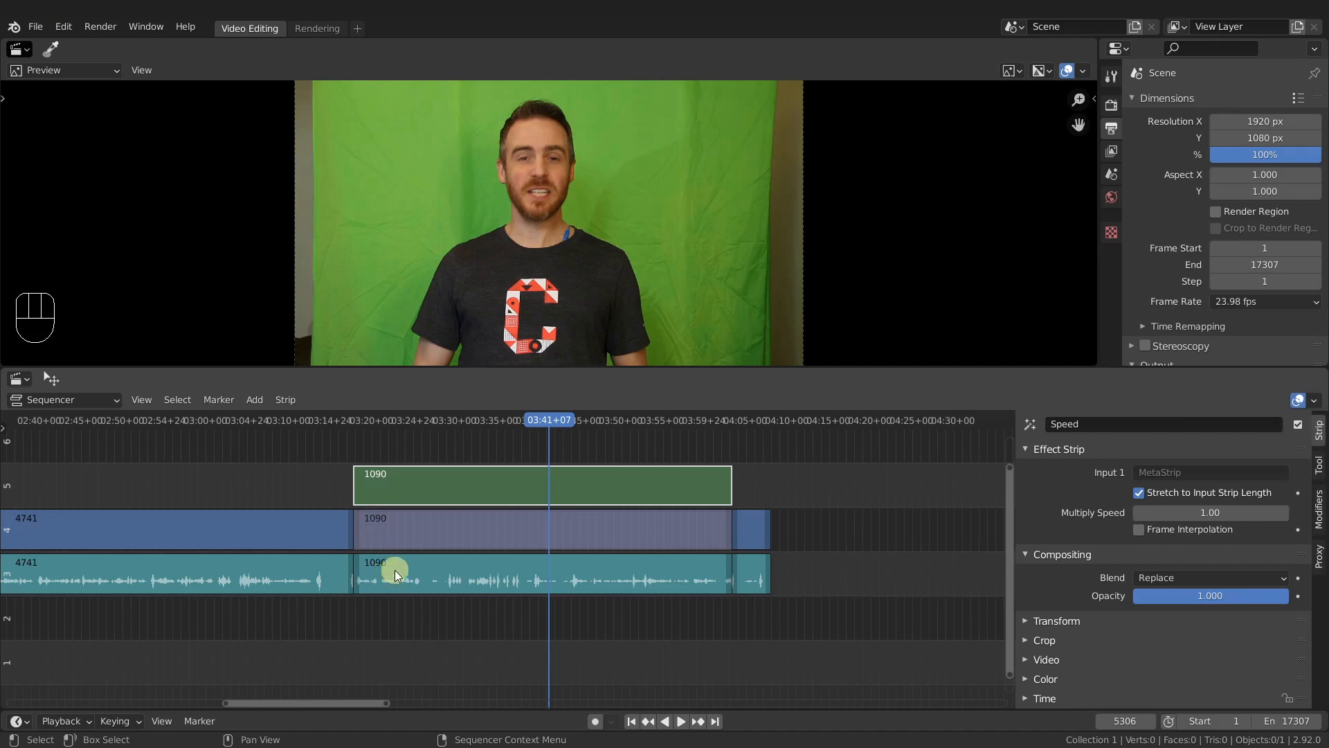
# - Set the Speed effect's Multiply Speed to 0.5 and play back part of the segment
pyautogui.click(1208, 512)
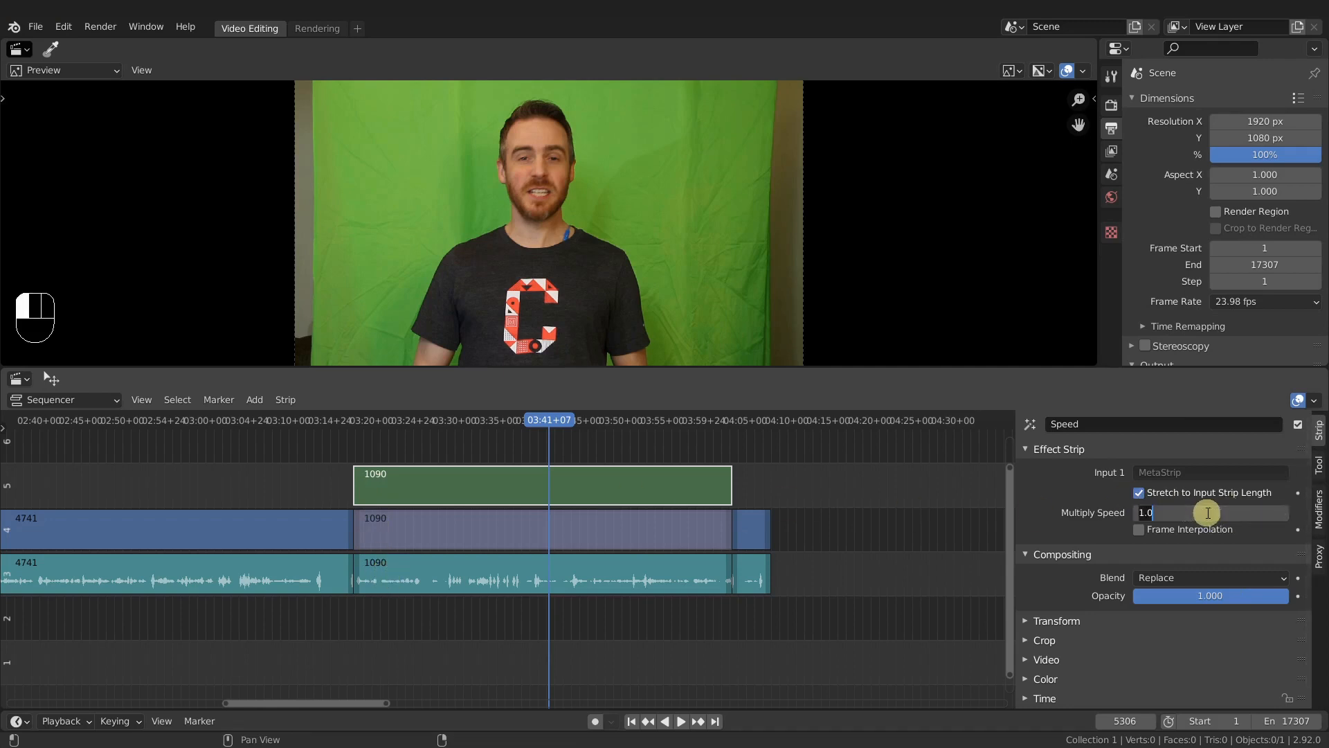
pyautogui.press('BackSpace')
pyautogui.press('BackSpace')
pyautogui.press('BackSpace')
pyautogui.write('0.5')
pyautogui.press('Return')
pyautogui.click(474, 415)
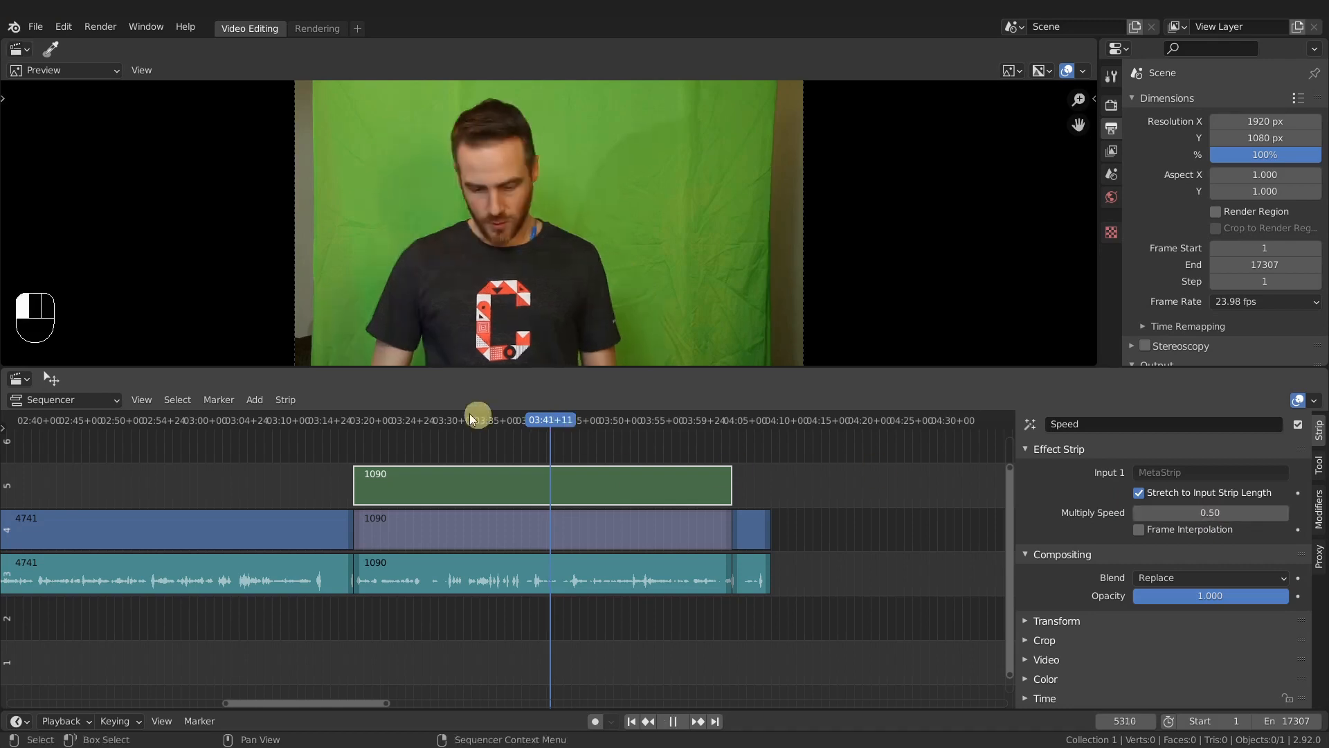
pyautogui.press('space')
pyautogui.press('space')
# - Mute the middle audio segment below the meta strip and play back the section
pyautogui.click(510, 569)
pyautogui.press('h')
pyautogui.press('space')
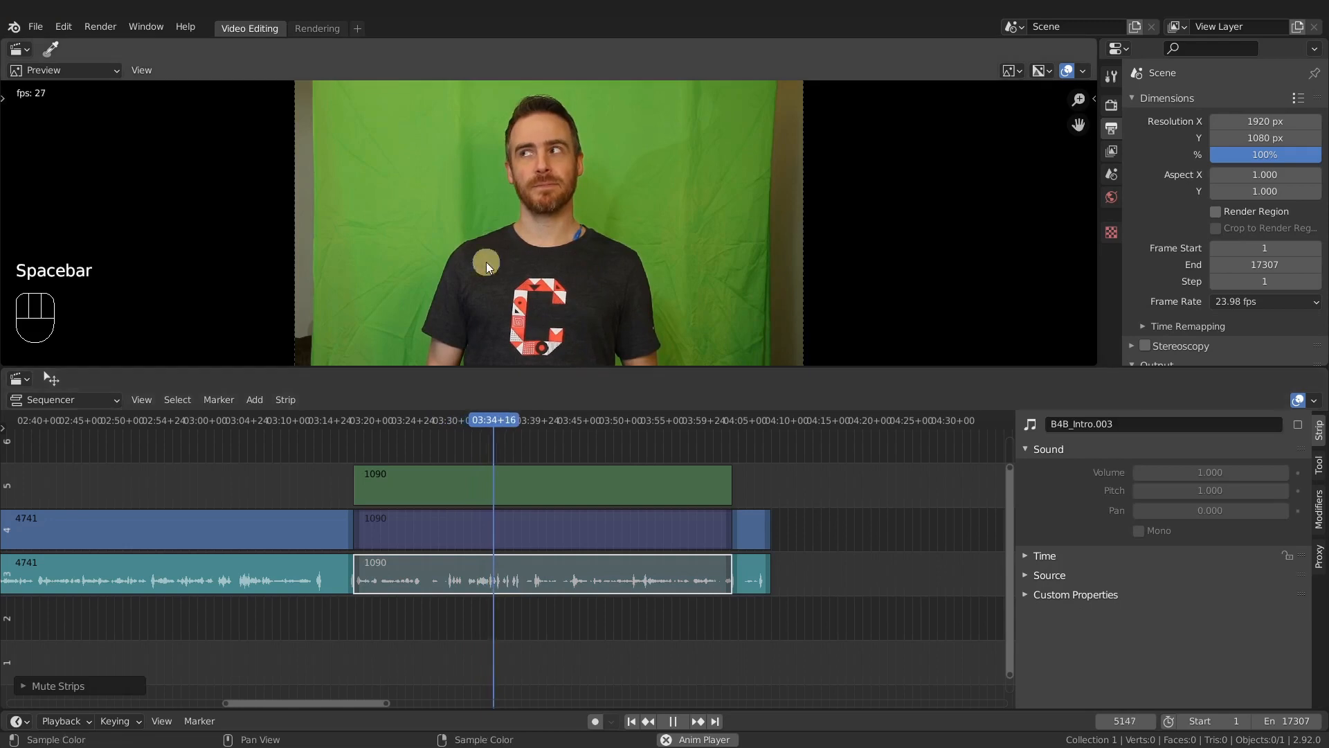
# - Reset the Speed effect's Multiply Speed to 1.00
pyautogui.click(609, 490)
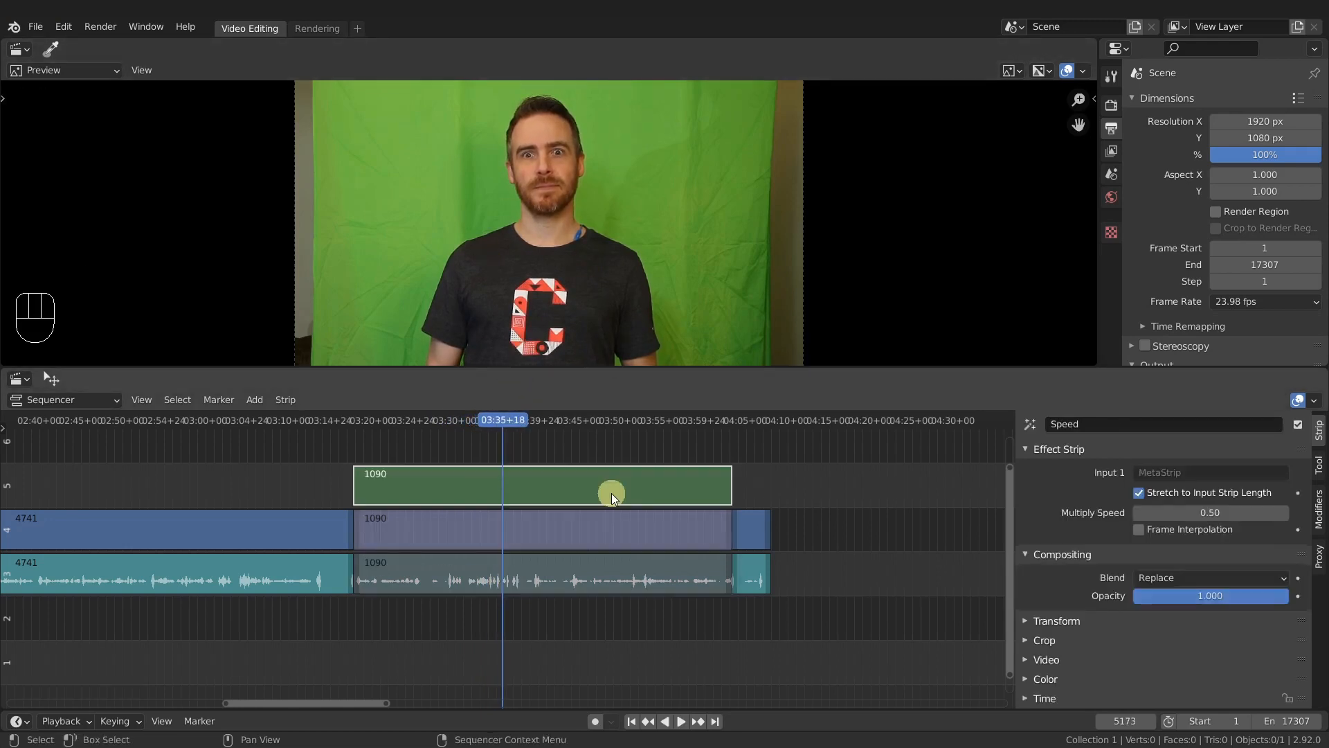
pyautogui.click(1210, 513)
pyautogui.click(1139, 492)
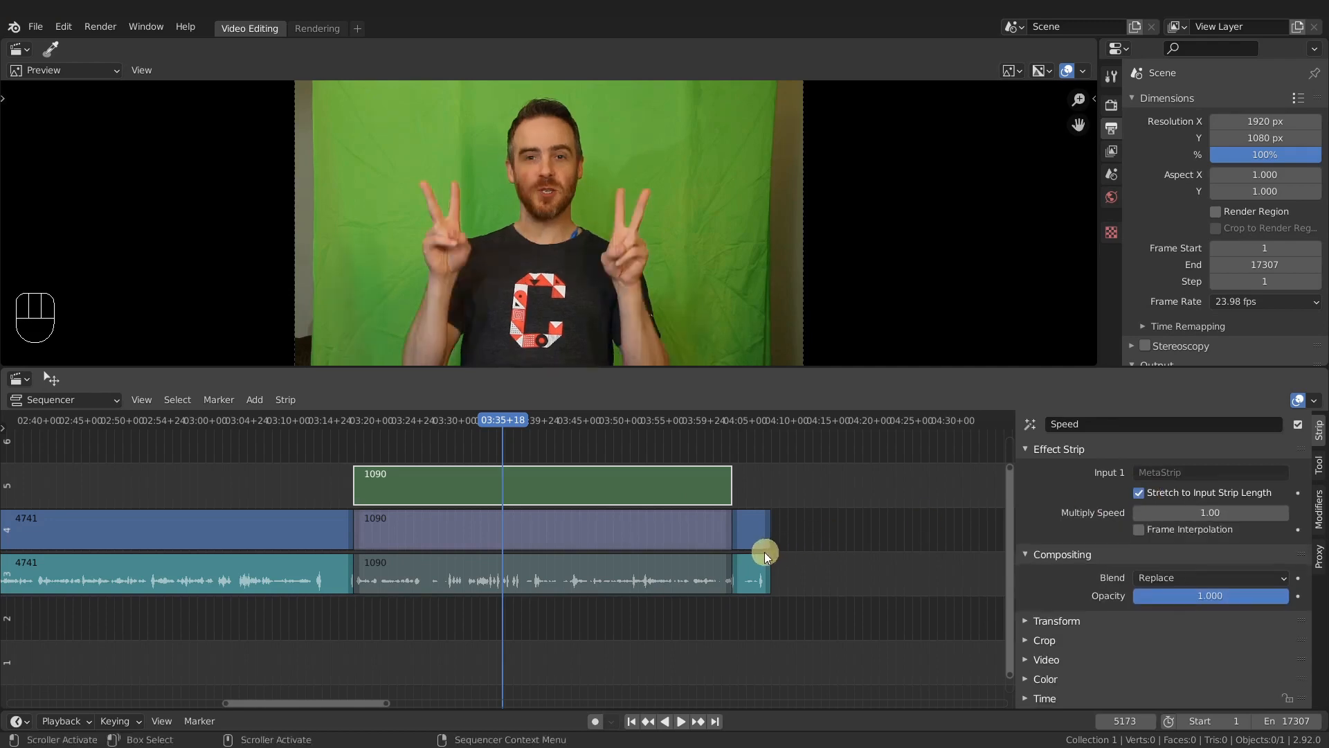
# - Select the meta strip's end handle and try sliding it by -1 frame
pyautogui.click(730, 528)
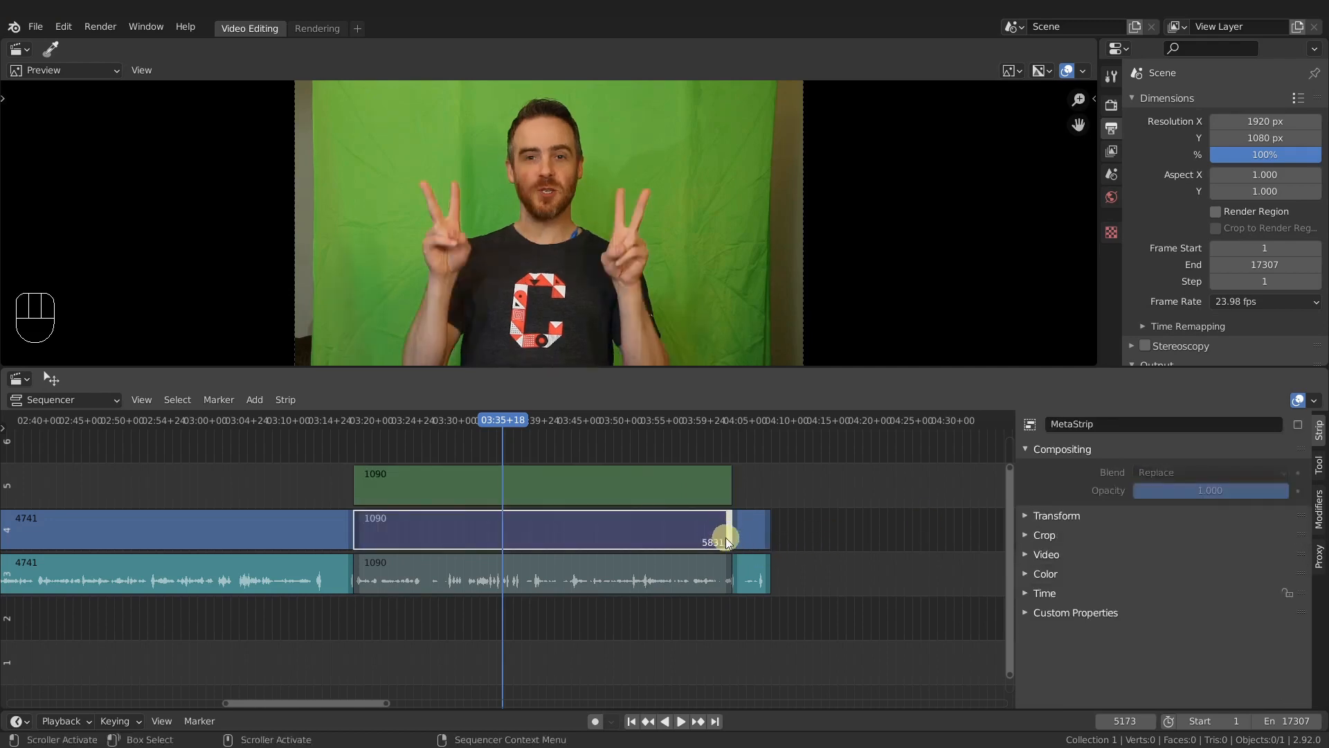
pyautogui.press('g')
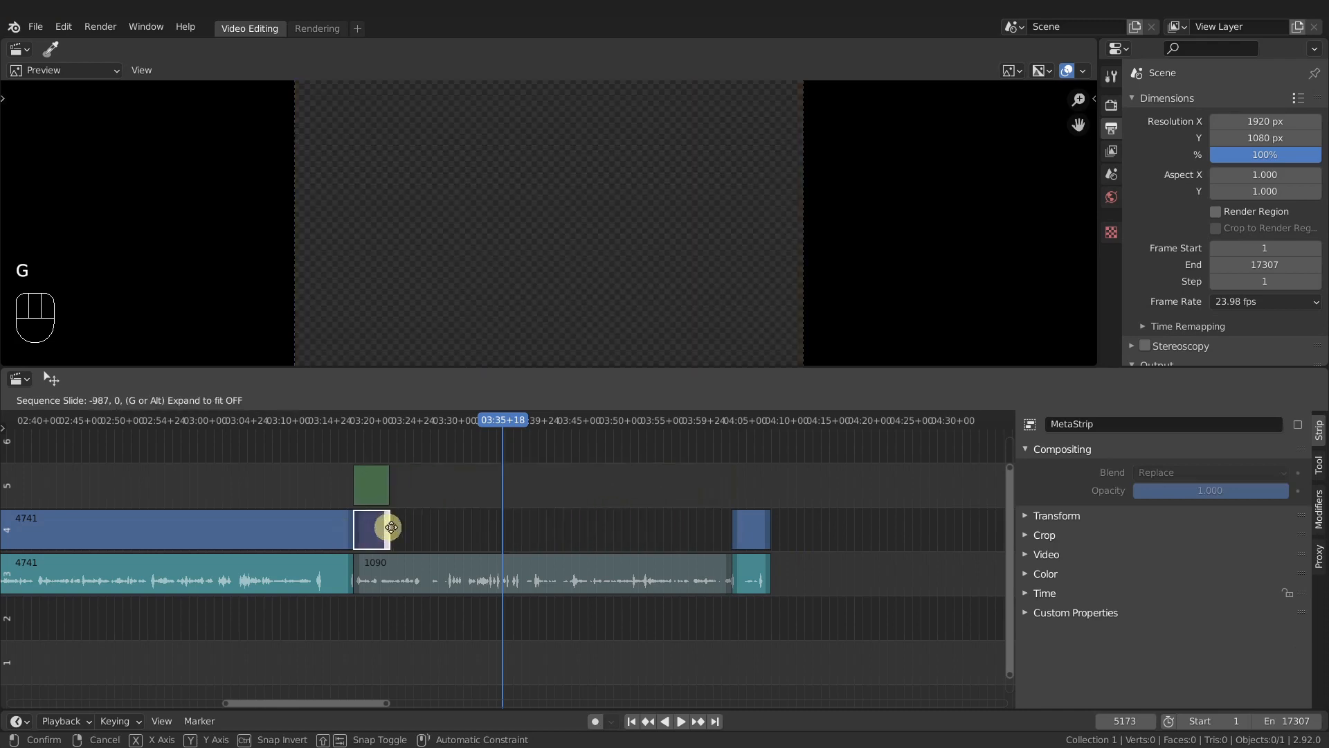
pyautogui.click(697, 515)
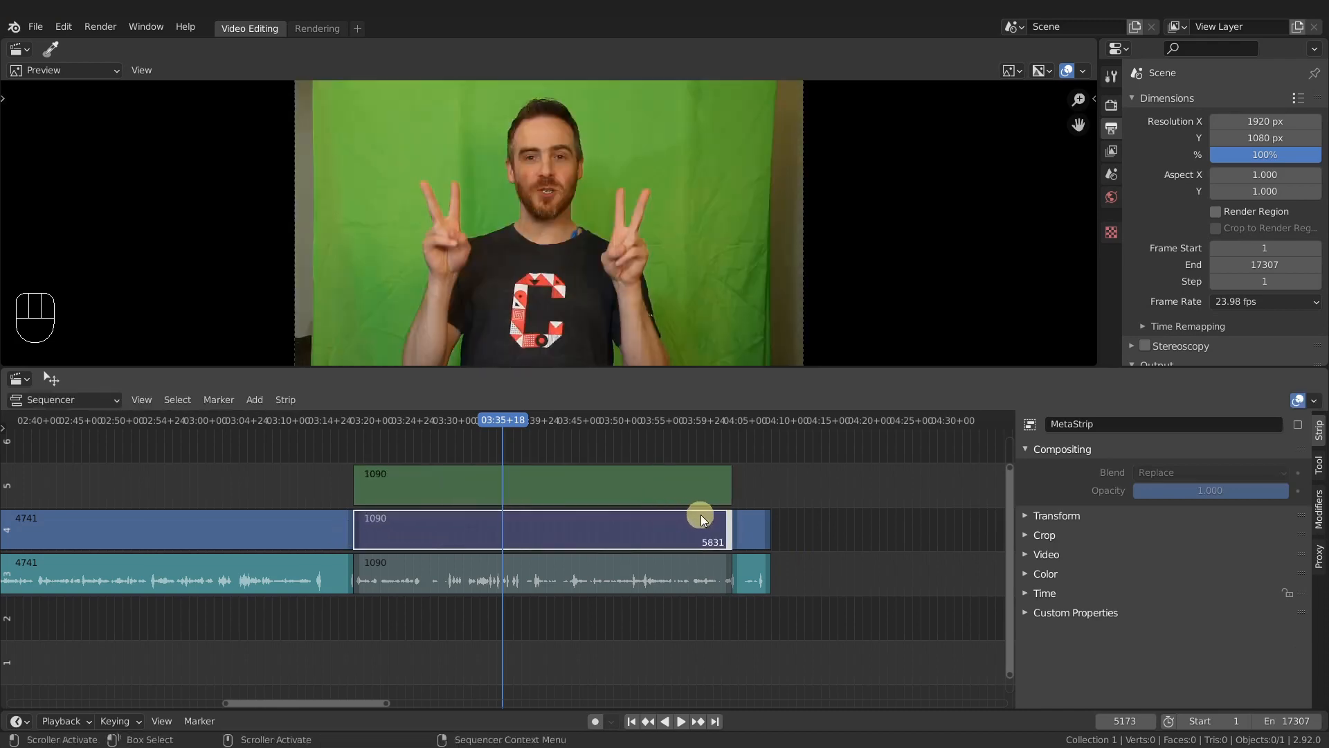
pyautogui.press('g')
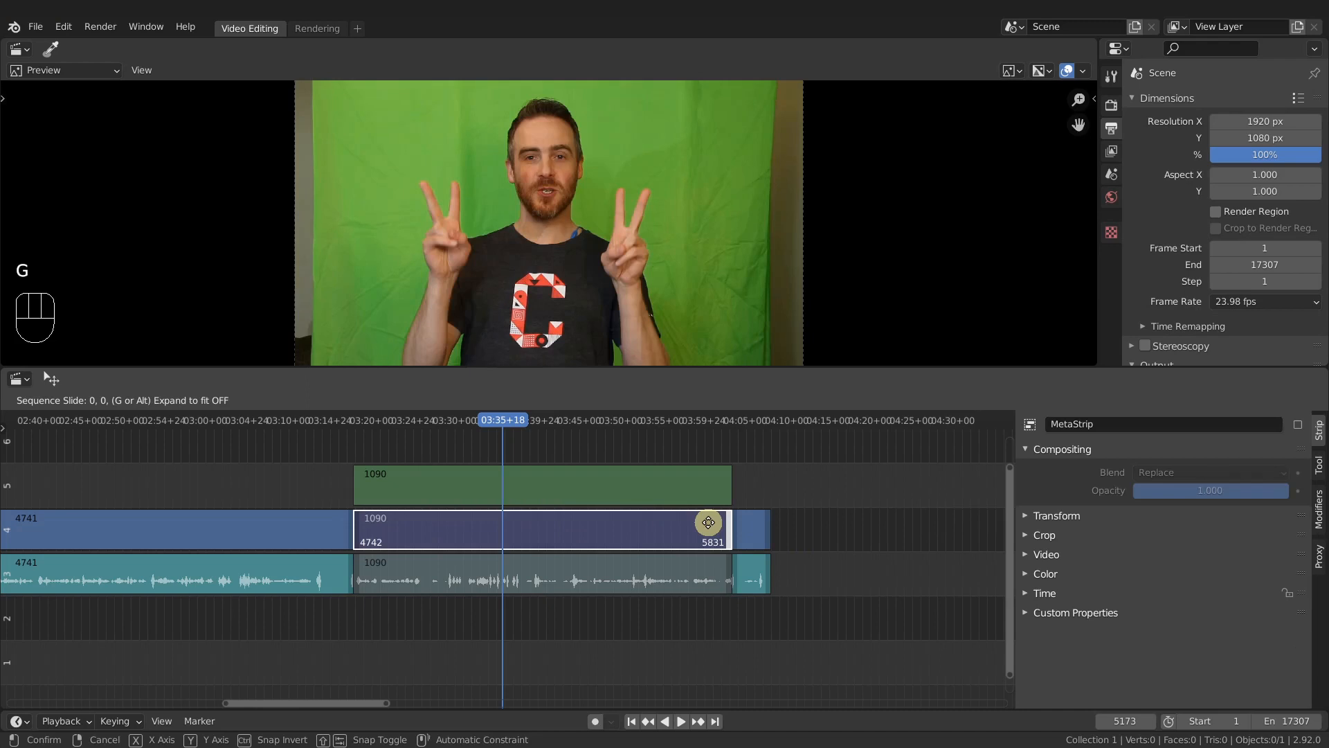
pyautogui.press('-')
pyautogui.press('1')
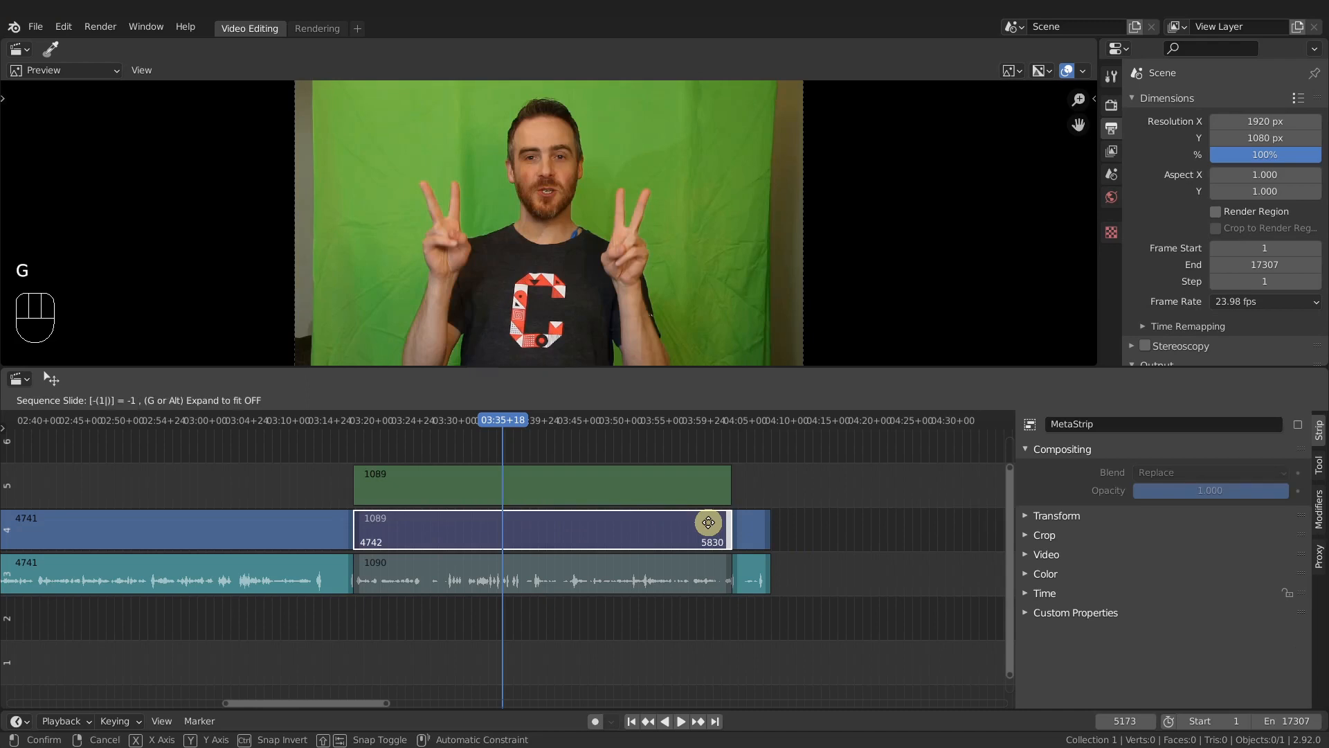
pyautogui.press('Escape')
# - Move the playhead to the meta strip's midpoint at 03:40+12 and snap the strip's end handle to it
pyautogui.press('pagedown')
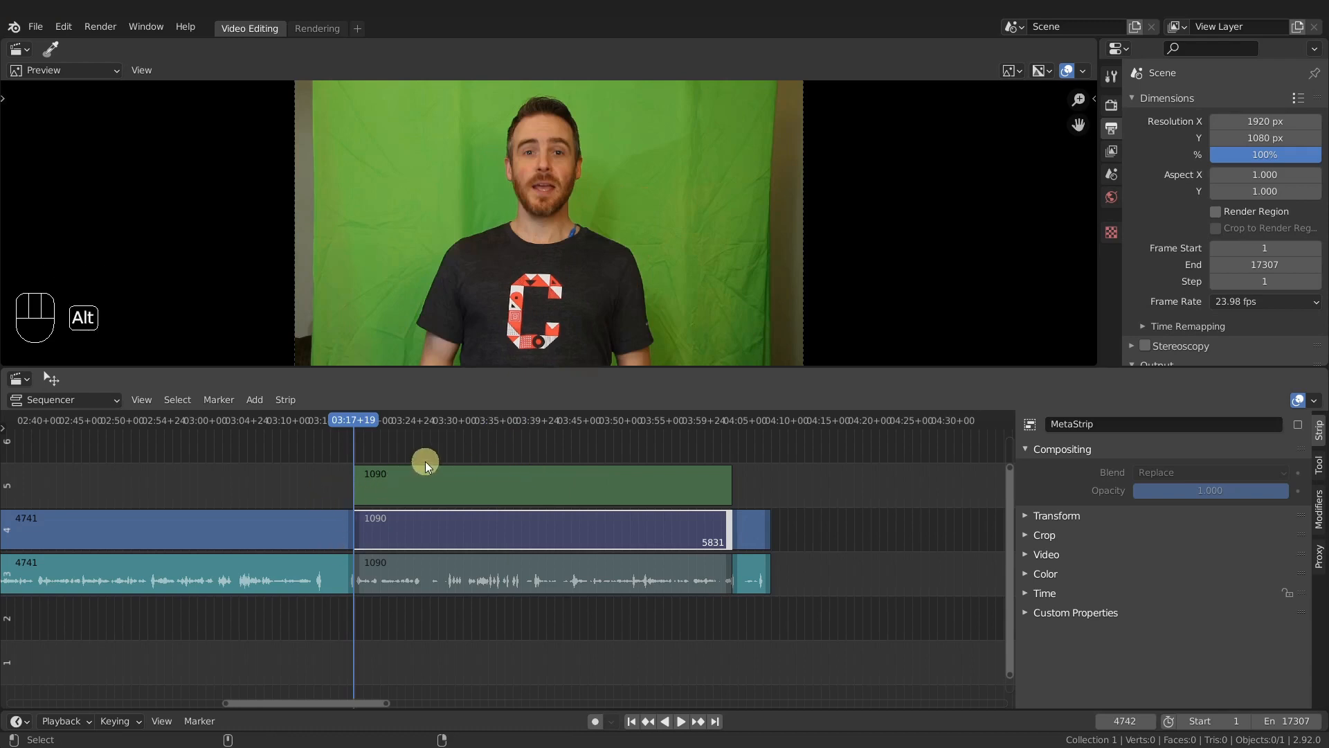
pyautogui.hotkey('alt', 'pageup')
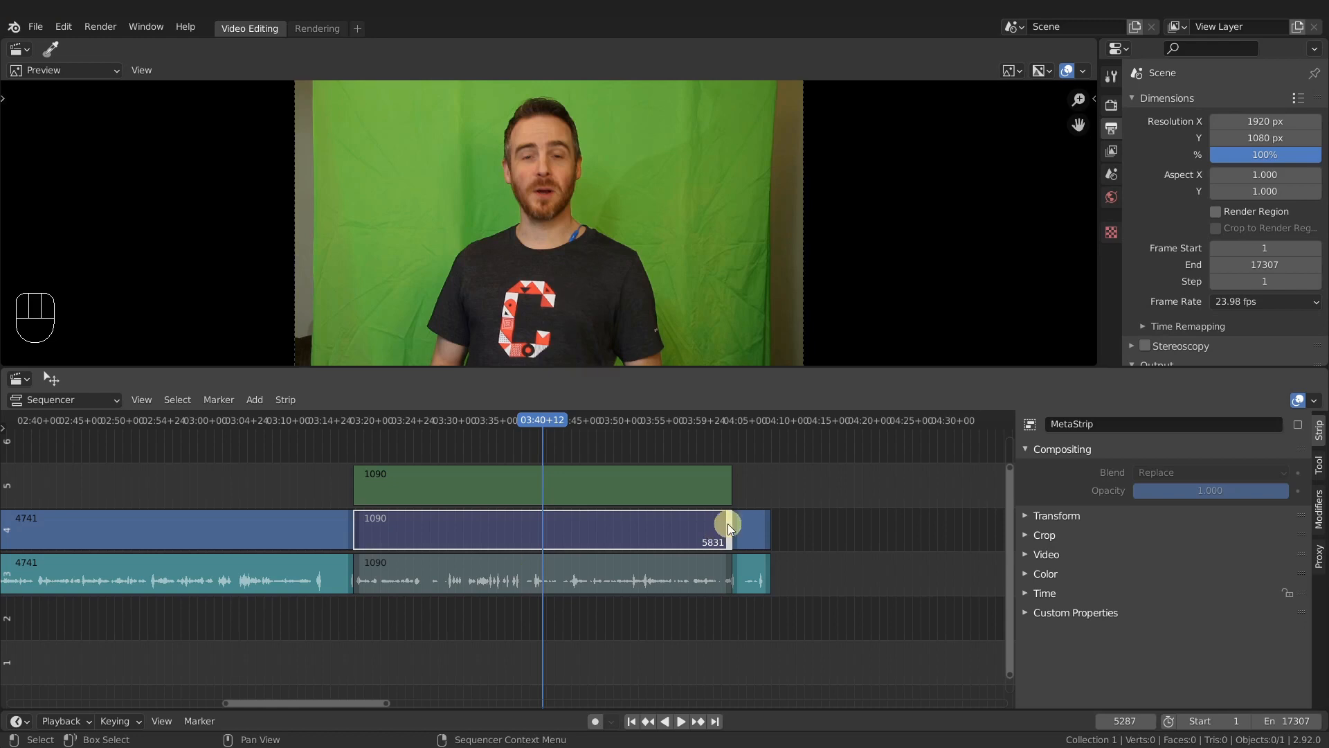
pyautogui.hotkey('shift', 's')
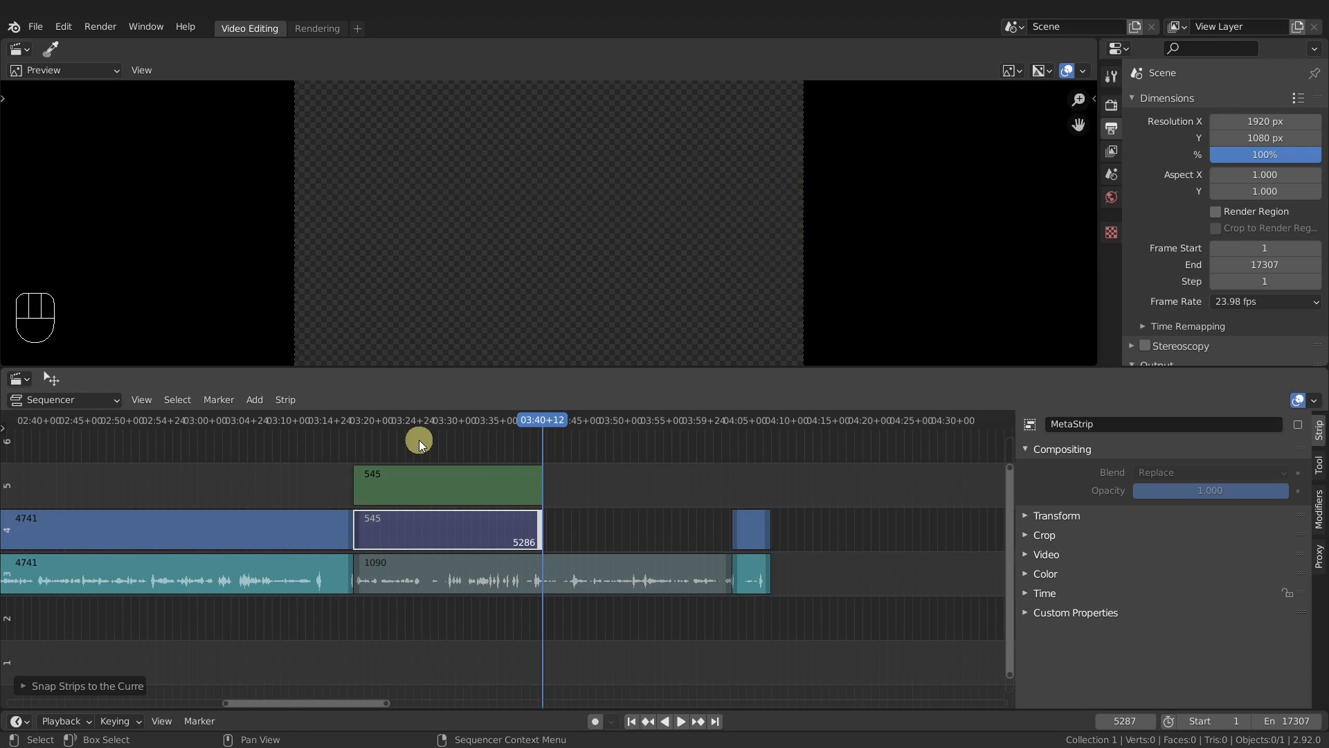
# - Play back the shortened meta strip from its start to check the speed
pyautogui.press('pagedown')
pyautogui.press('space')
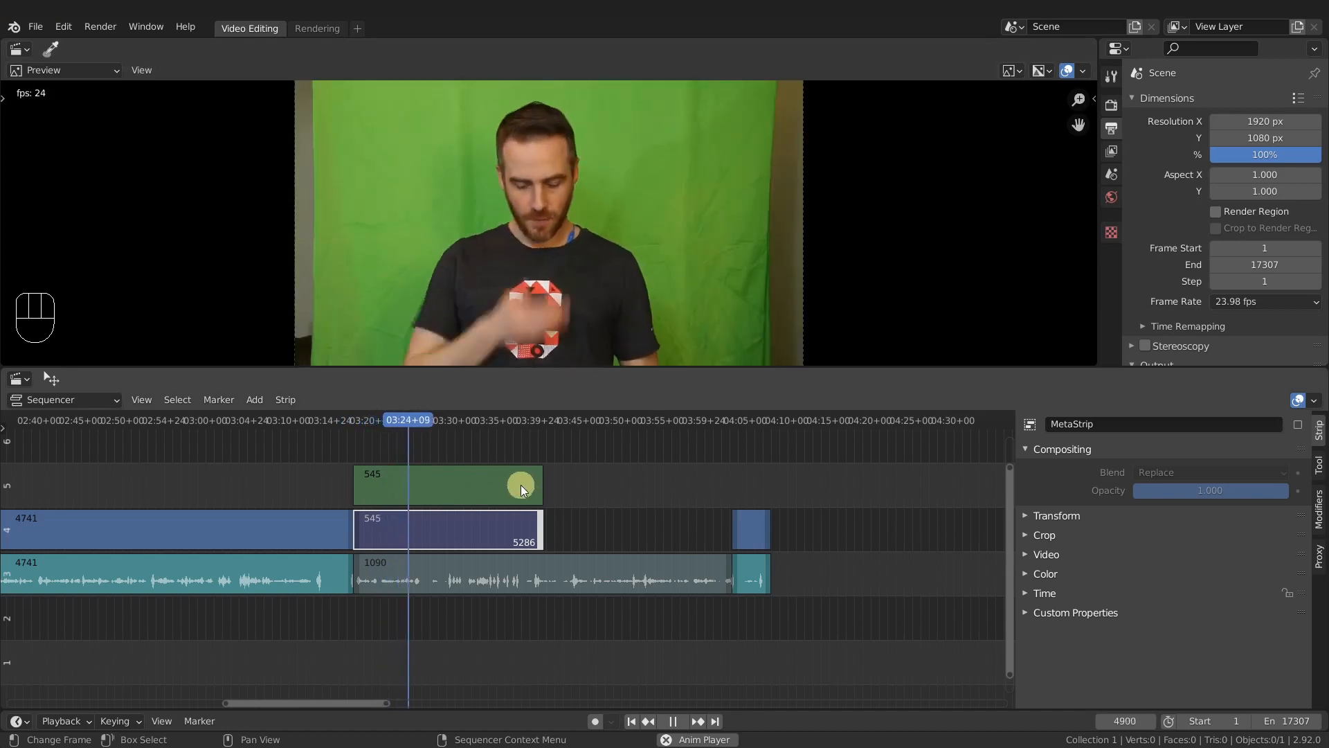
pyautogui.press('space')
pyautogui.moveTo(520, 484); pyautogui.dragTo(608, 520, button='middle')
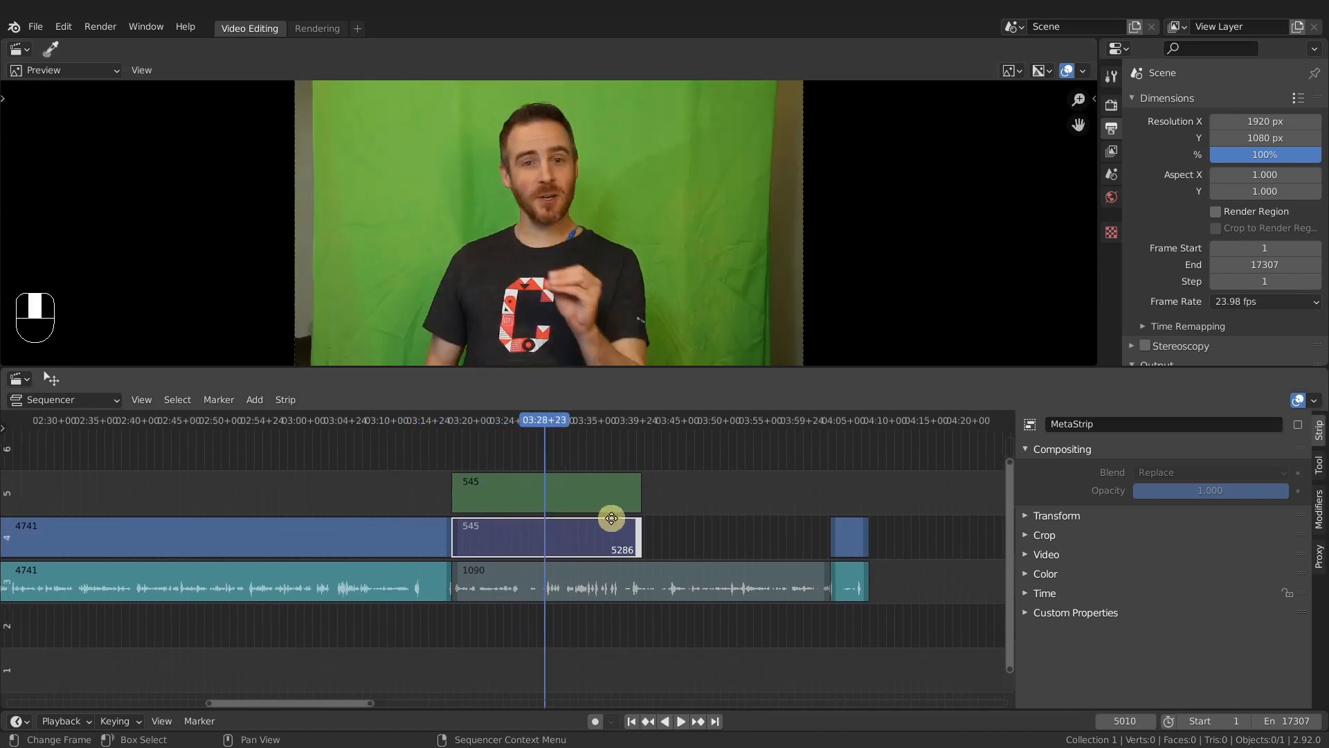
pyautogui.moveTo(490, 520); pyautogui.dragTo(510, 527, button='middle')
# - Slide the meta strip's end handle back until one frame remains, and extend it by 100 frames
pyautogui.click(603, 533)
pyautogui.press('g')
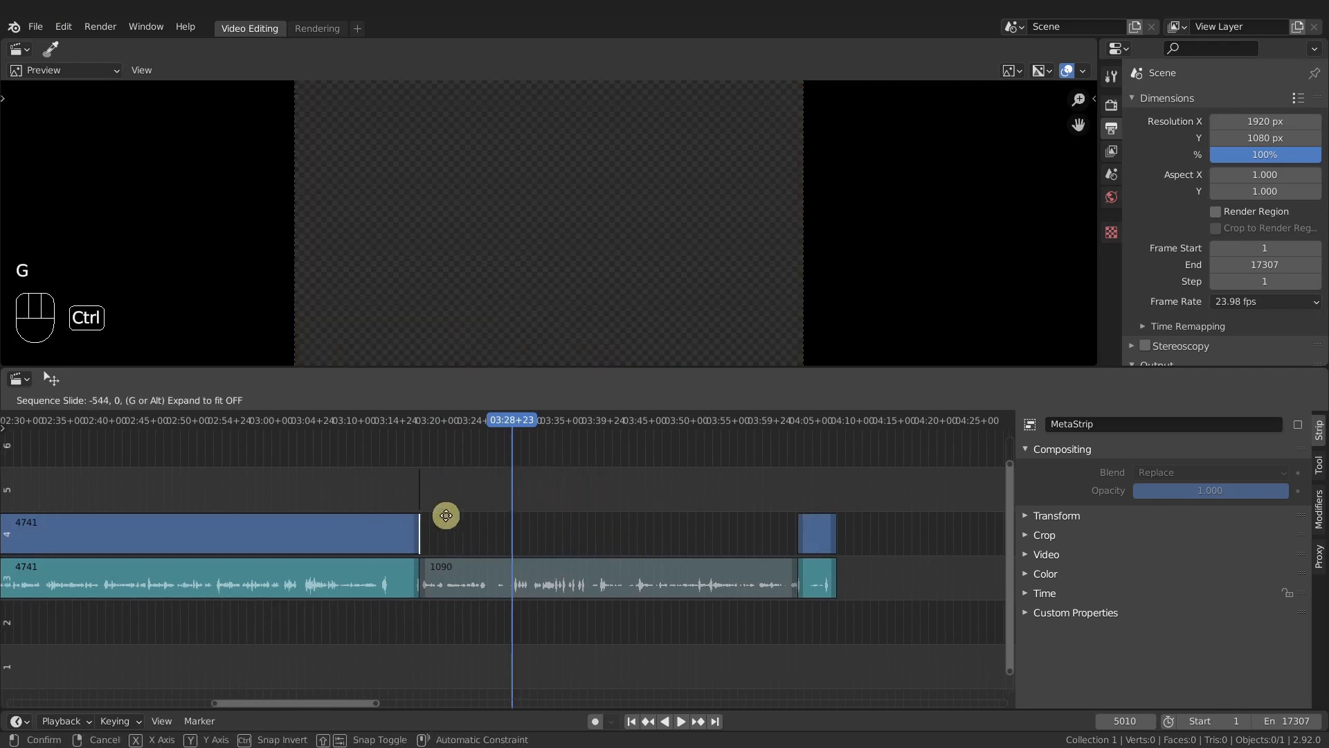
pyautogui.keyDown('ctrl'); pyautogui.click(446, 516); pyautogui.keyUp('ctrl')
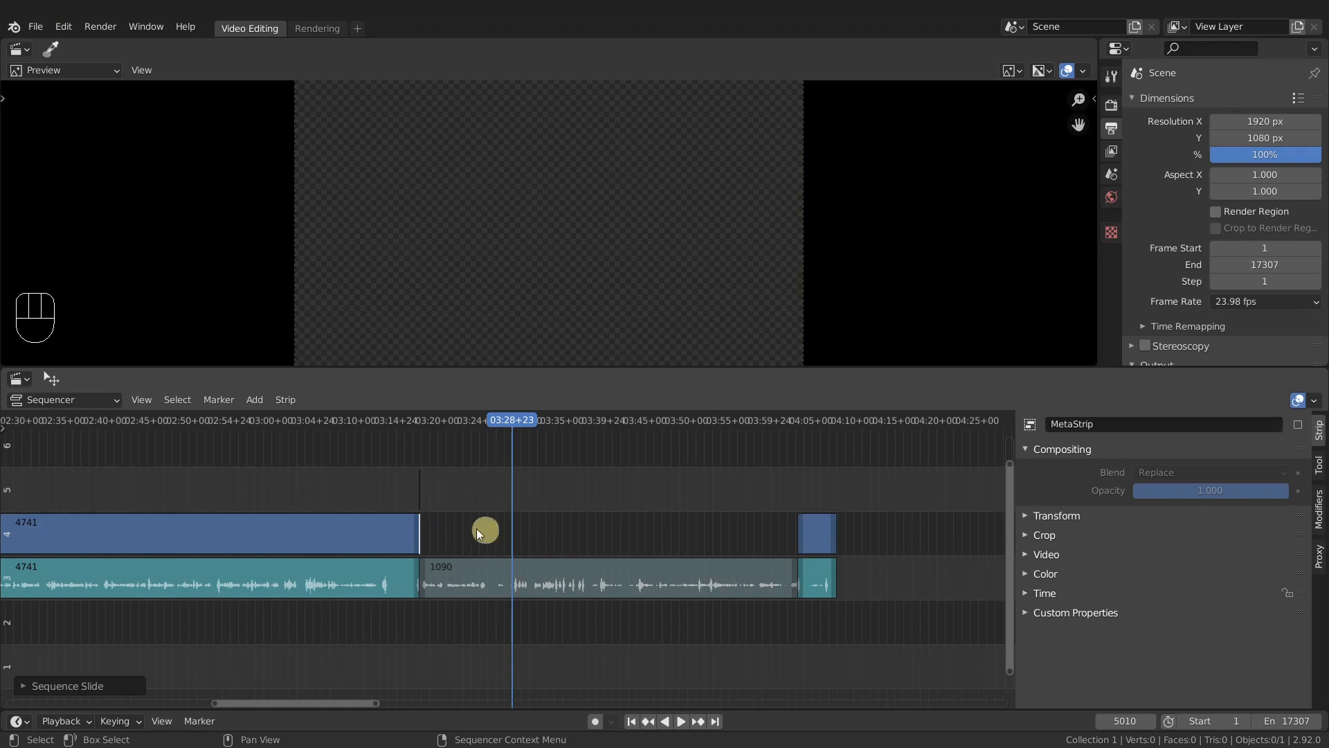
pyautogui.press('g')
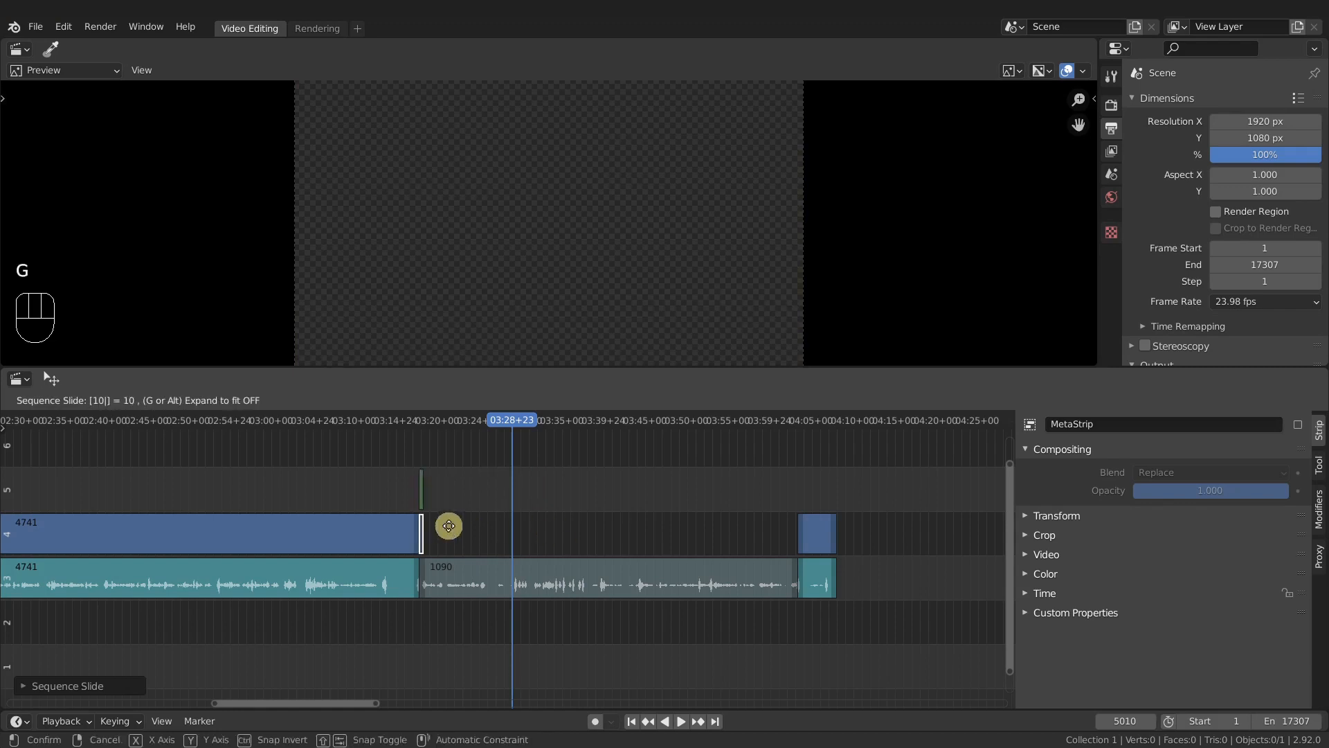
pyautogui.click(450, 526)
# - Play back the 101-frame meta strip to examine its speed
pyautogui.keyDown('ctrl'); pyautogui.moveTo(451, 566); pyautogui.dragTo(589, 568, button='middle'); pyautogui.keyUp('ctrl')
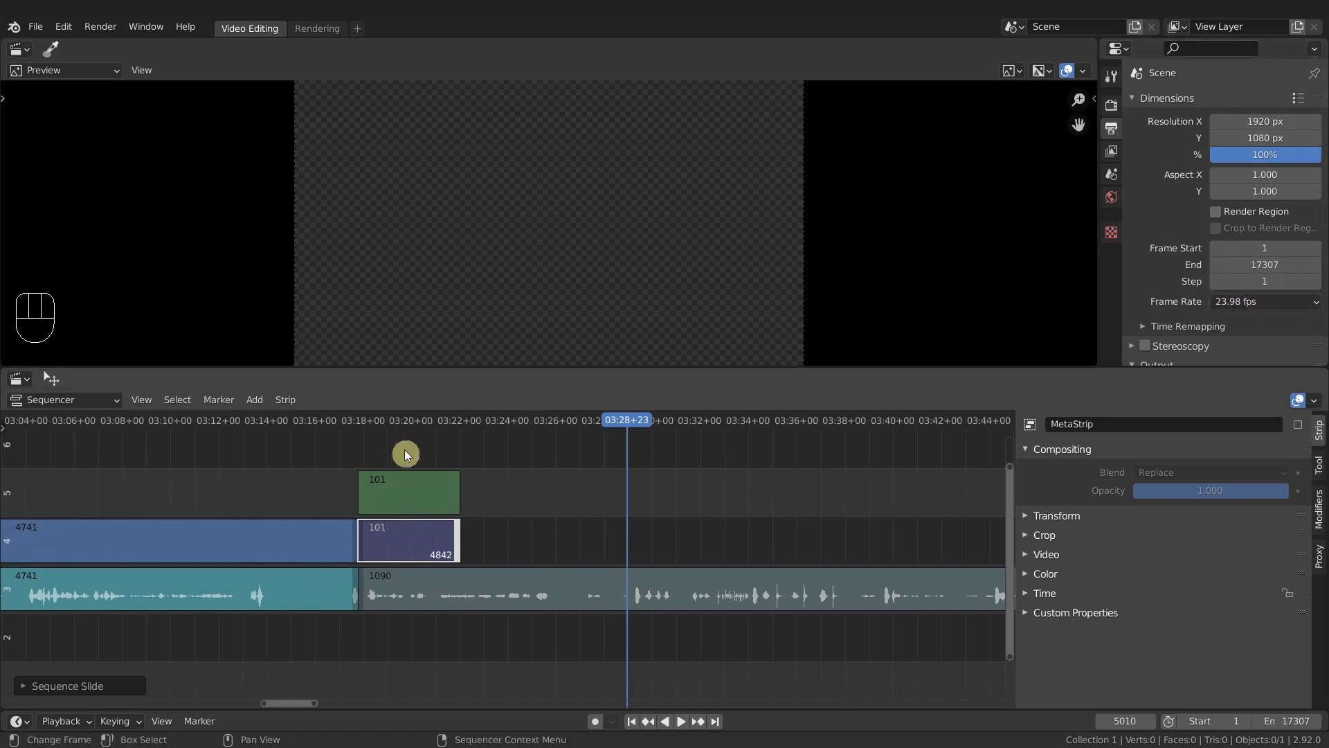
pyautogui.click(378, 421)
pyautogui.press('space')
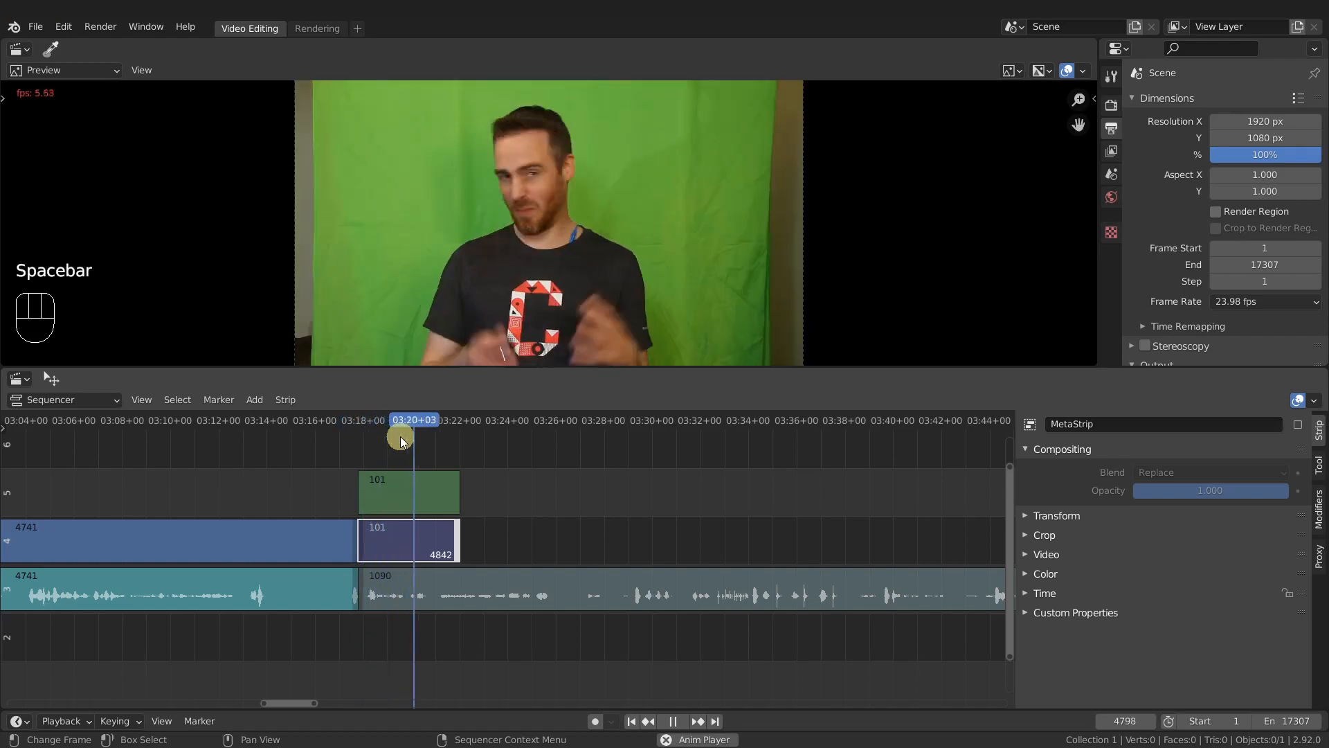
pyautogui.press('space')
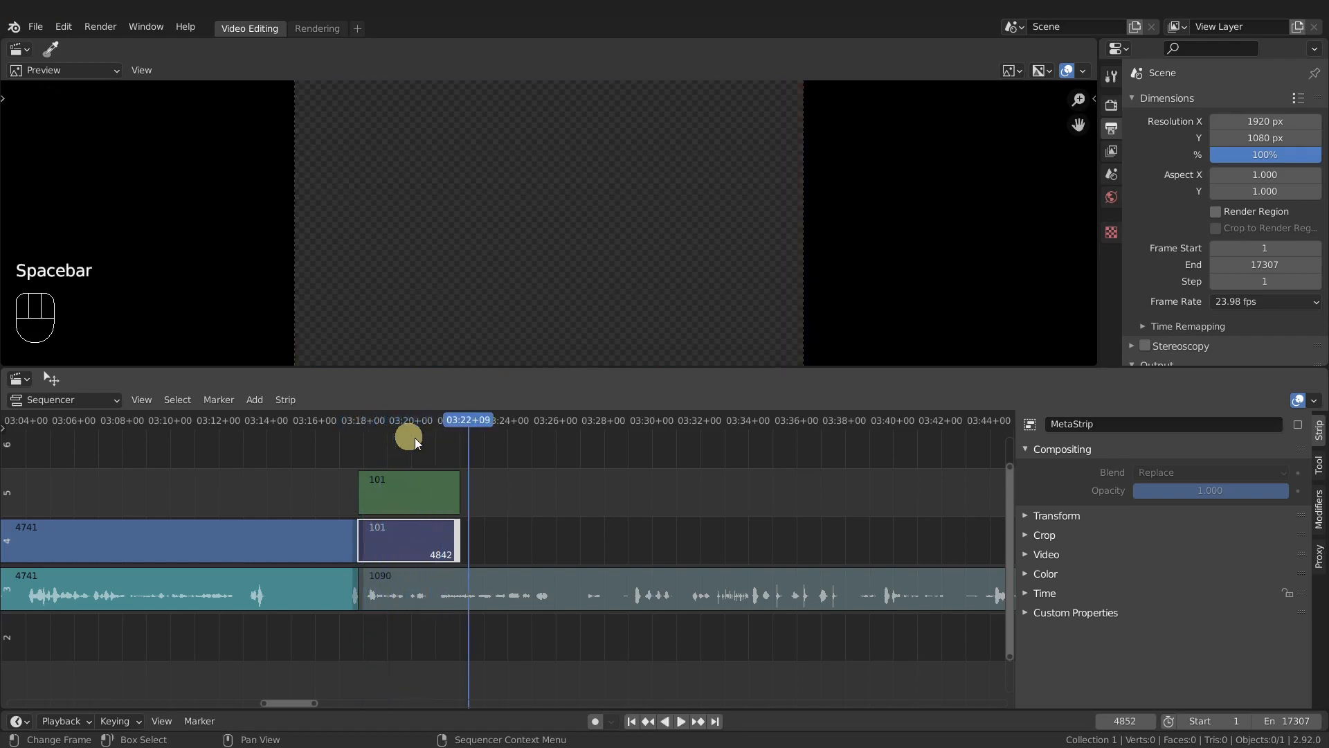
# - Undo the last two end-handle slides on the meta strip
pyautogui.keyDown('ctrl'); pyautogui.moveTo(586, 497); pyautogui.dragTo(520, 529, button='middle'); pyautogui.keyUp('ctrl')
pyautogui.hotkey('ctrl', 'z')
pyautogui.hotkey('ctrl', 'z')
pyautogui.hotkey('ctrl', 'z')
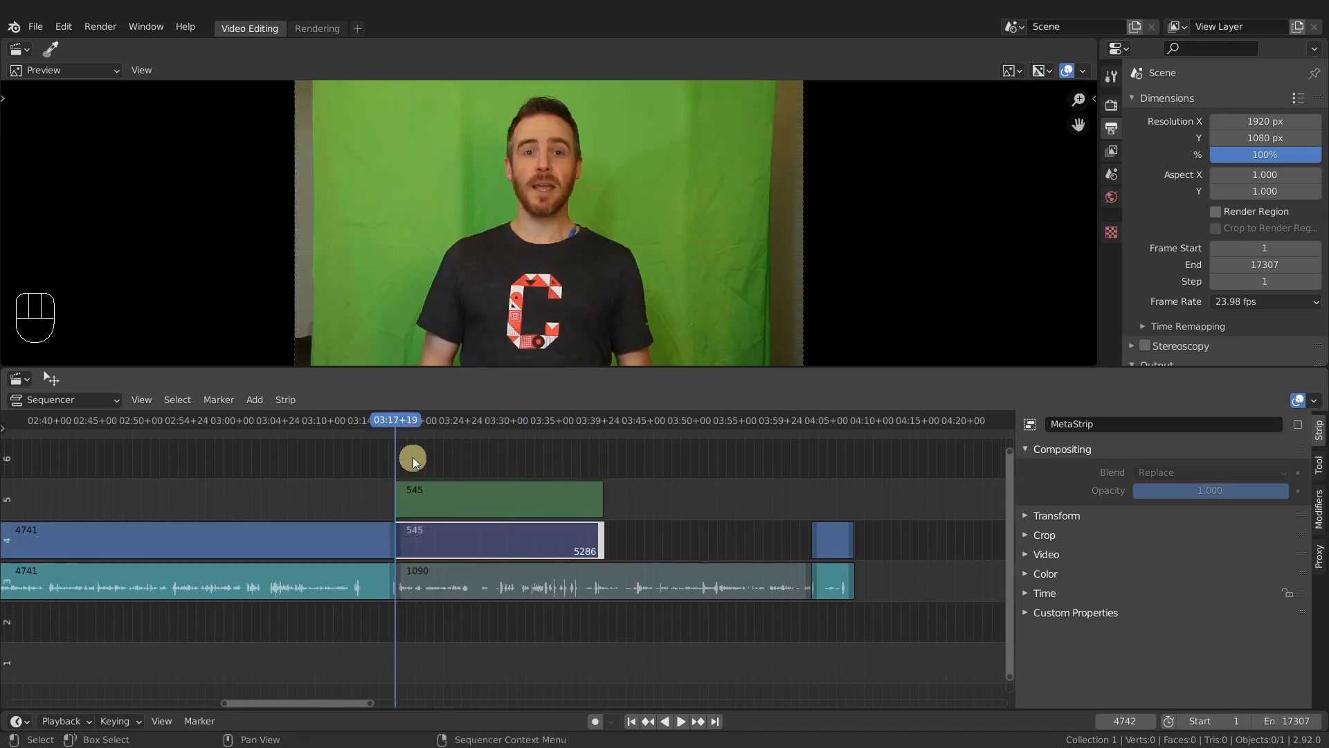
# - Unmute the middle audio strip and cut away the part that extends beyond the meta strip's end
pyautogui.click(543, 581)
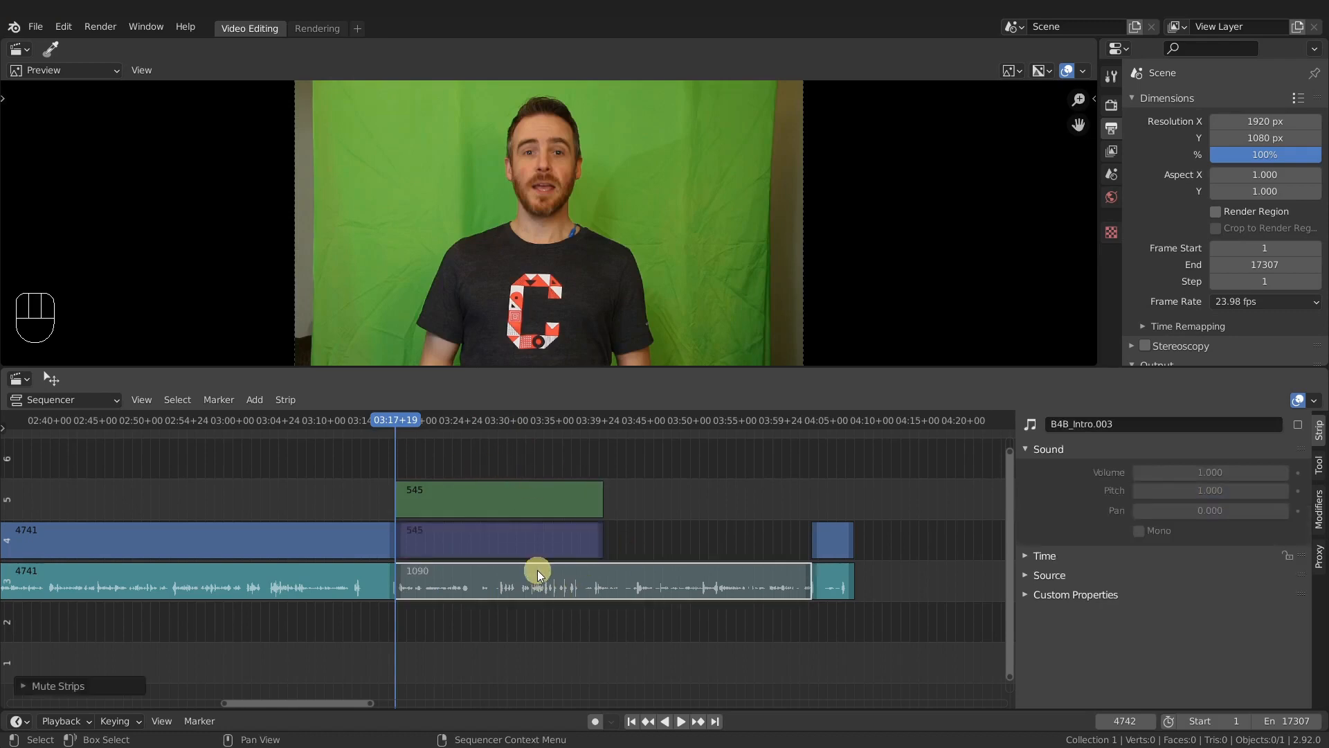
pyautogui.hotkey('alt', 'h')
pyautogui.press('pageup')
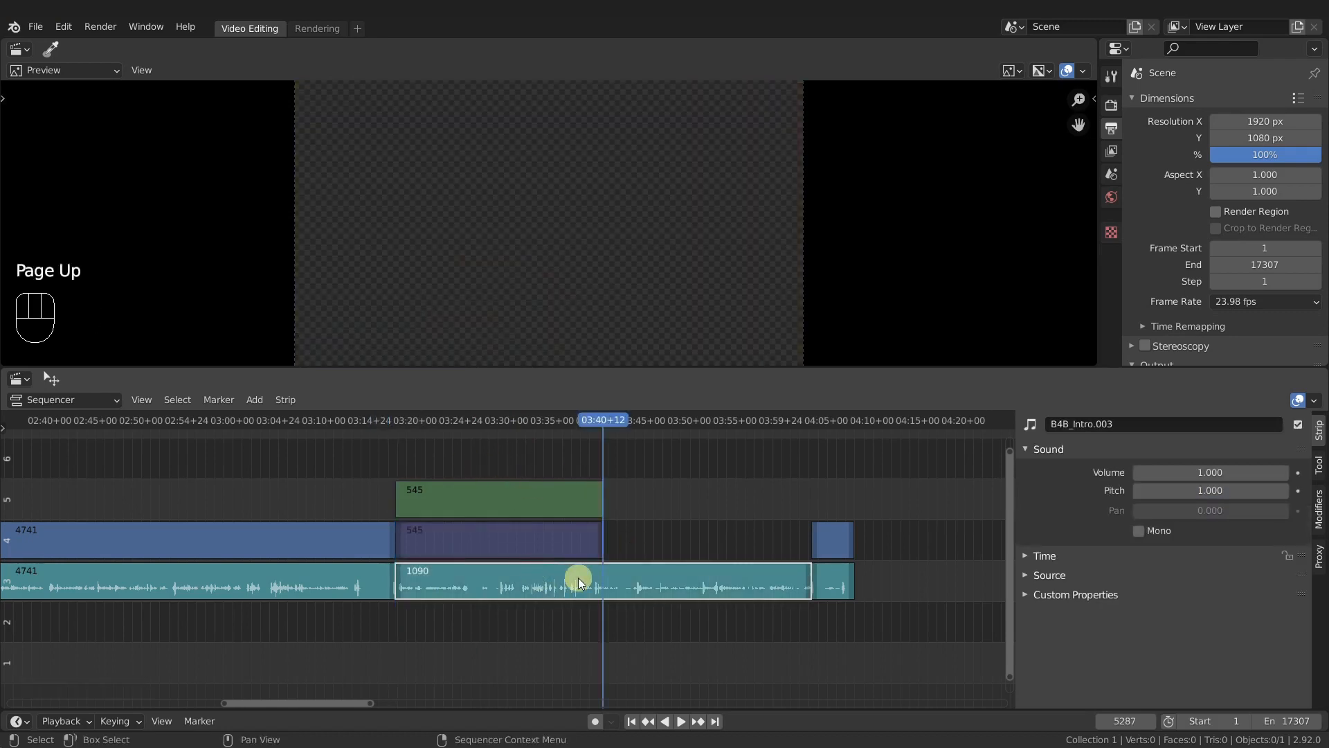
pyautogui.press('k')
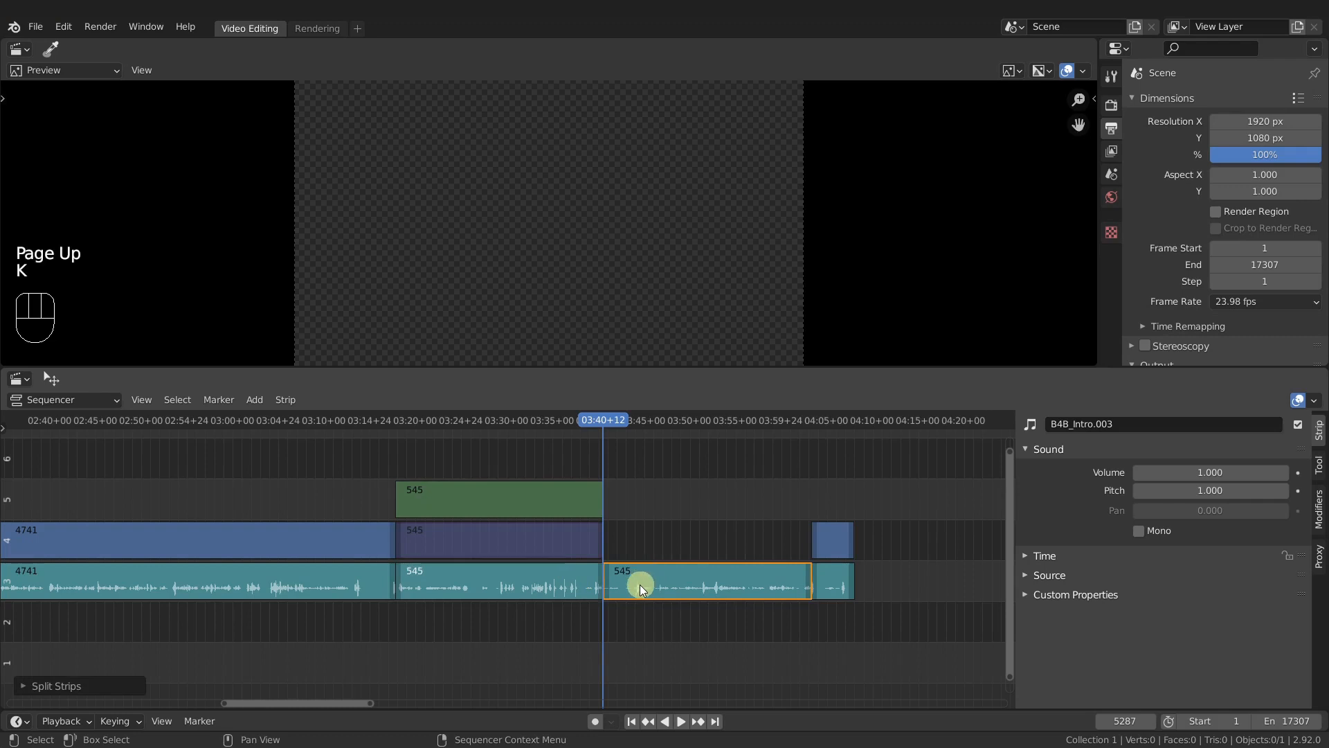
pyautogui.press('x')
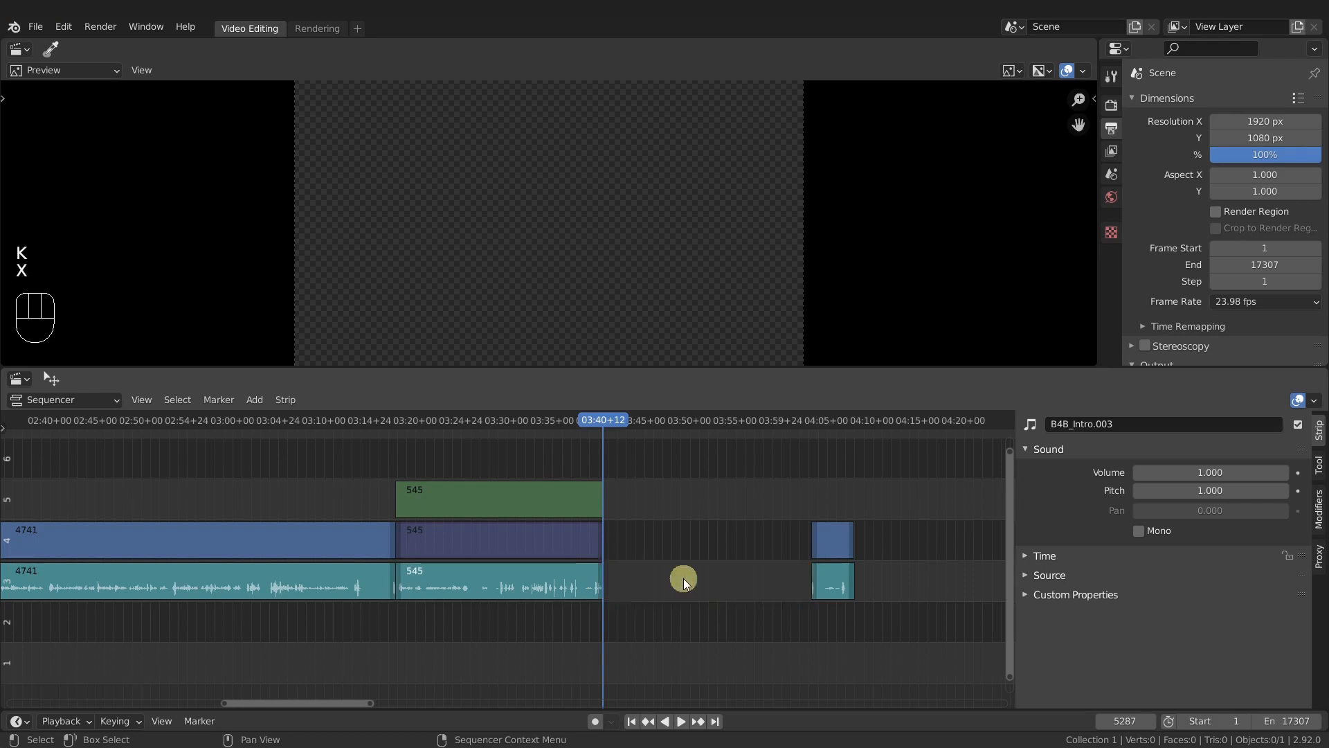
# - Set the pitch of the remaining middle audio strip to 2
pyautogui.click(527, 585)
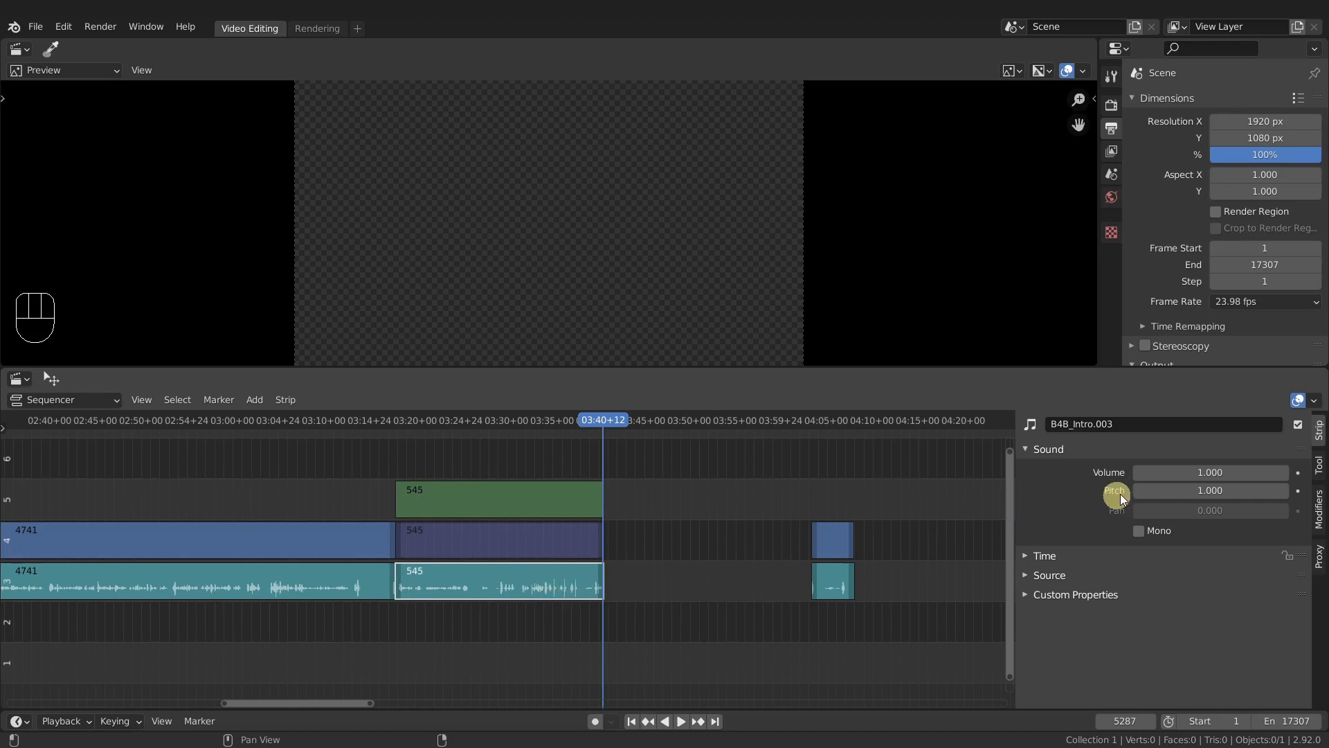
pyautogui.click(1041, 449)
pyautogui.click(1042, 449)
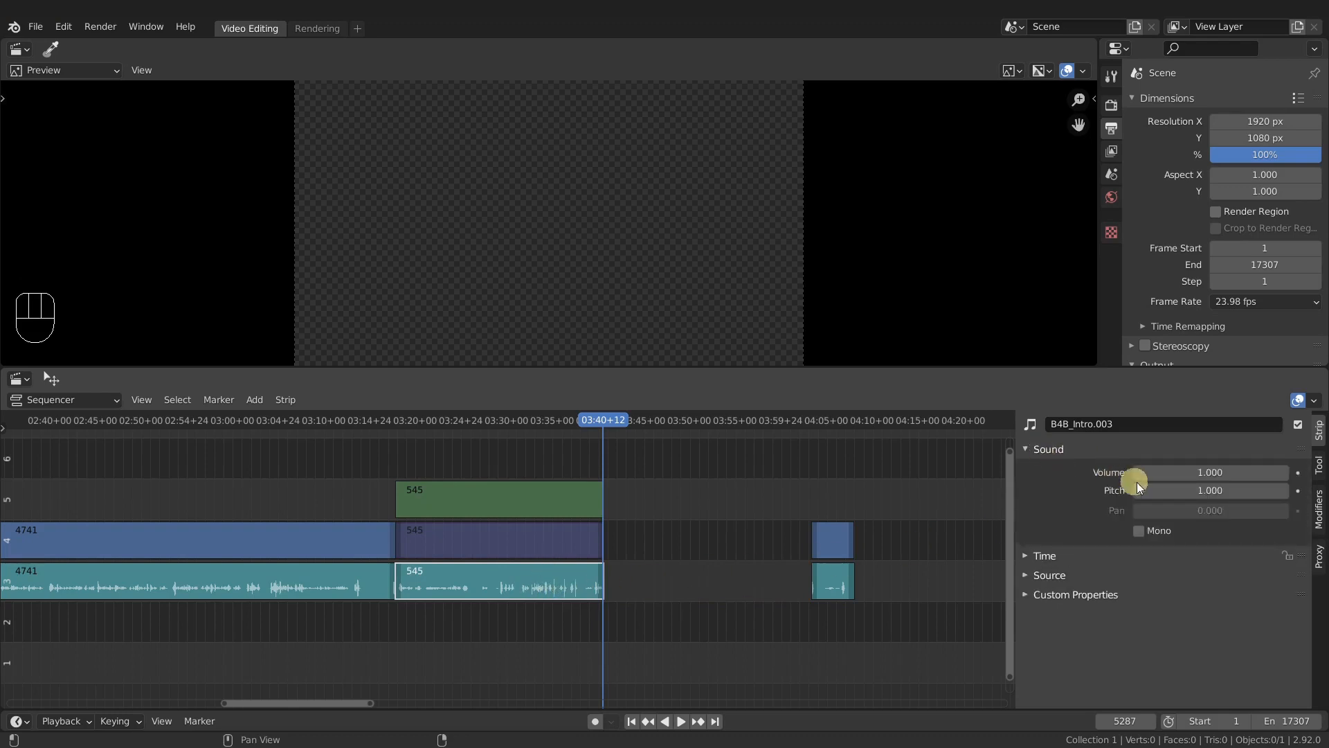
pyautogui.doubleClick(1208, 490)
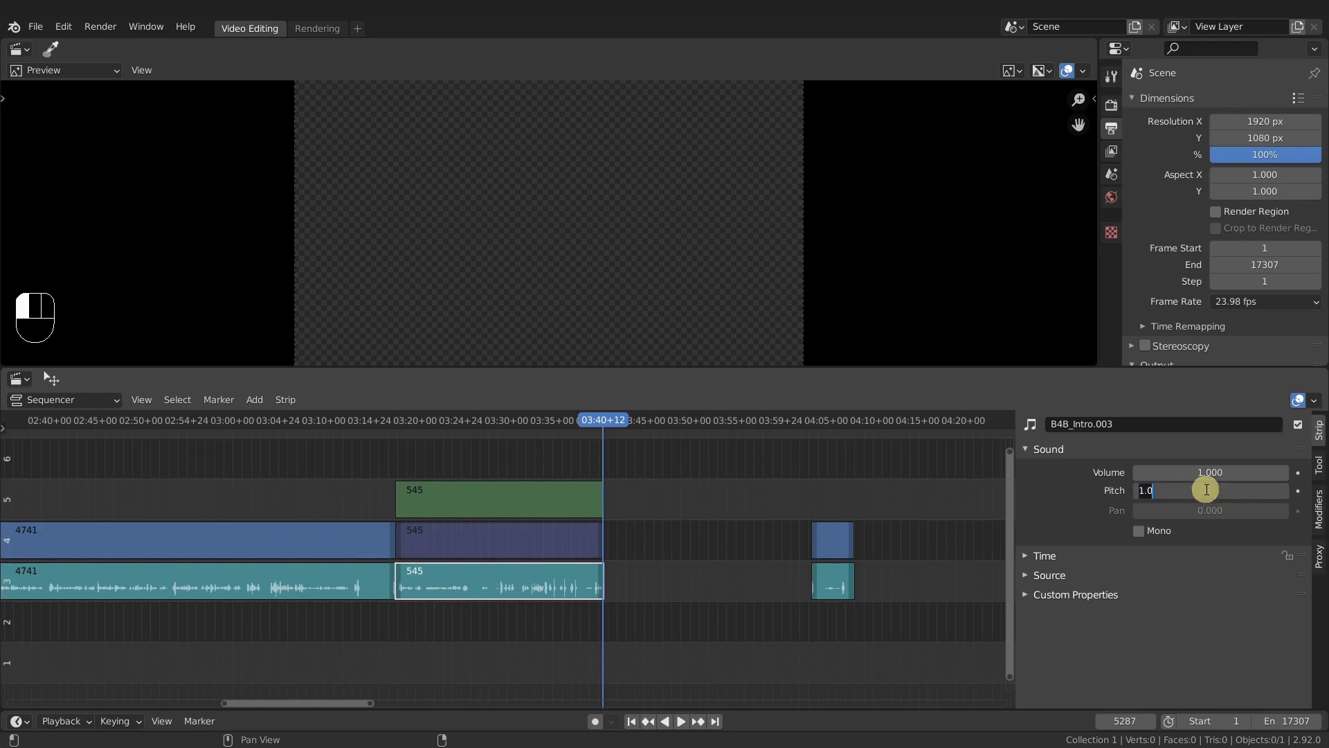
pyautogui.press('Return')
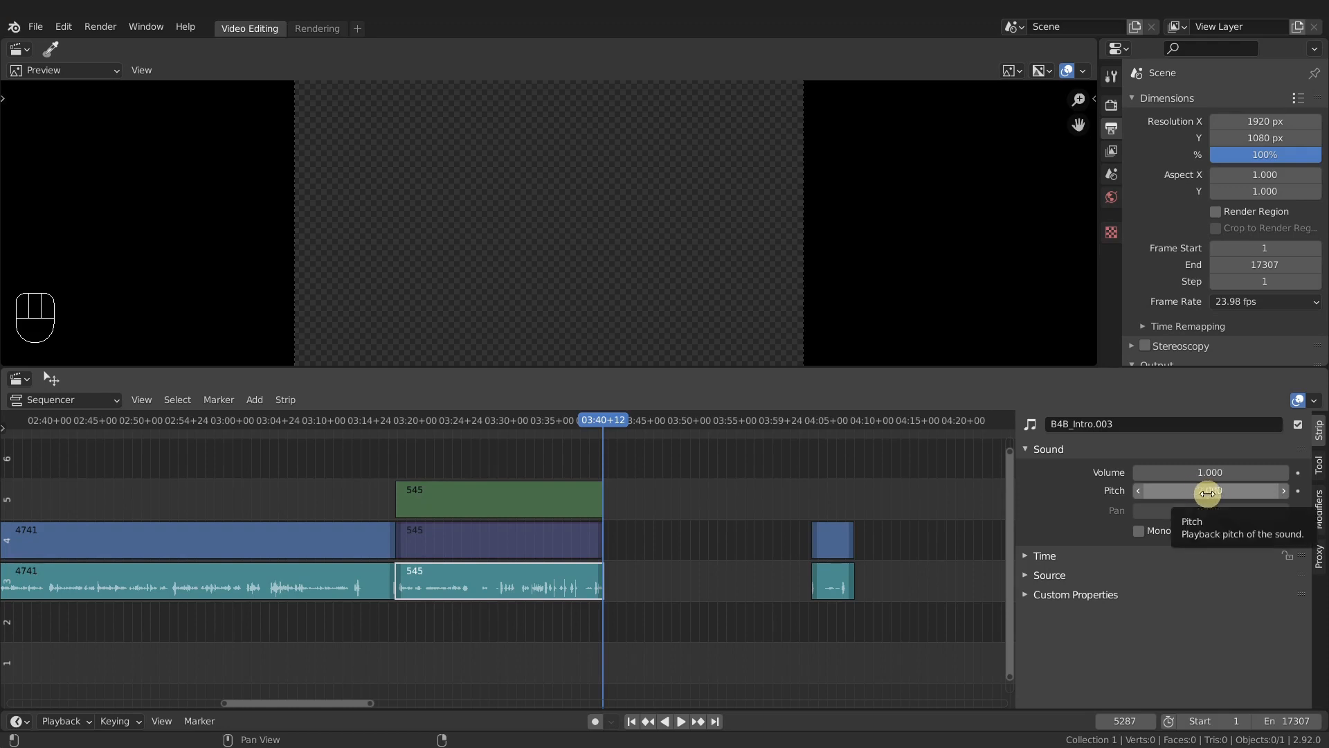
# - Play back the sped-up segment from its start to check the audio against the video, and return to the start
pyautogui.press('pagedown')
pyautogui.press('space')
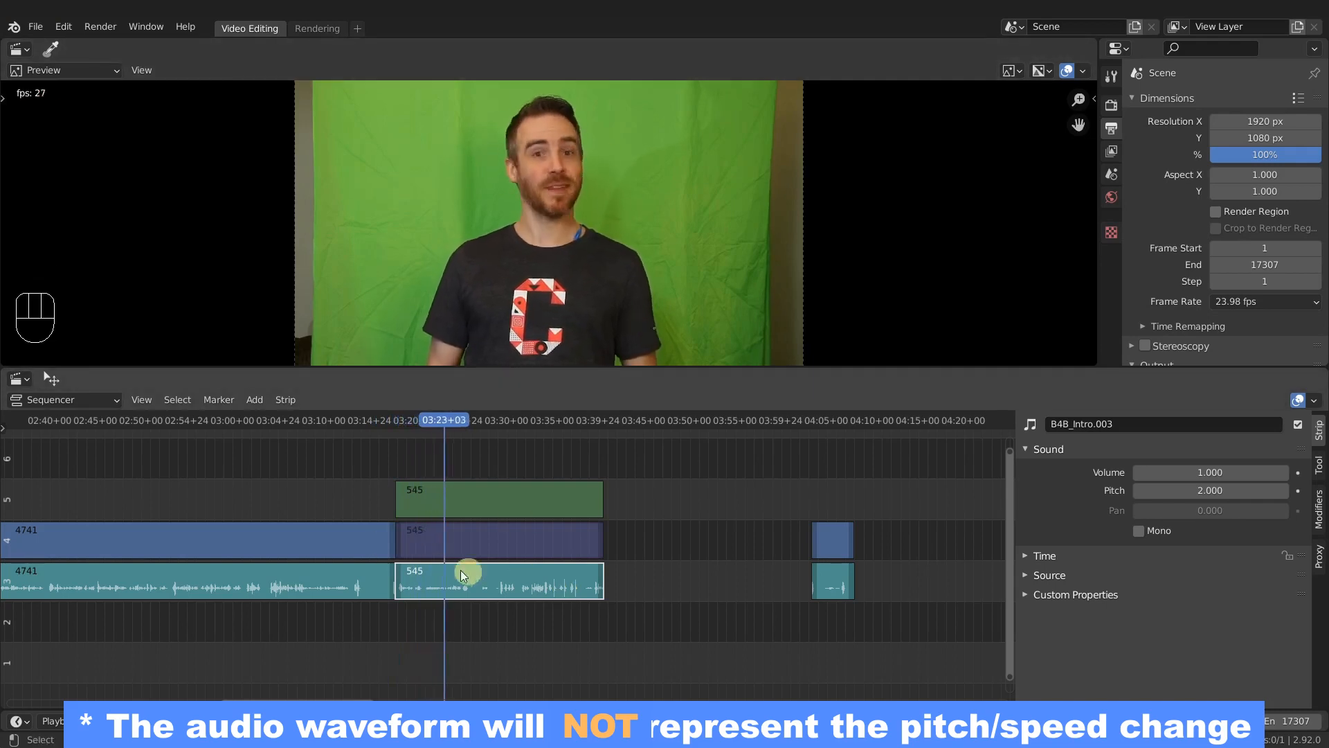
pyautogui.press('space')
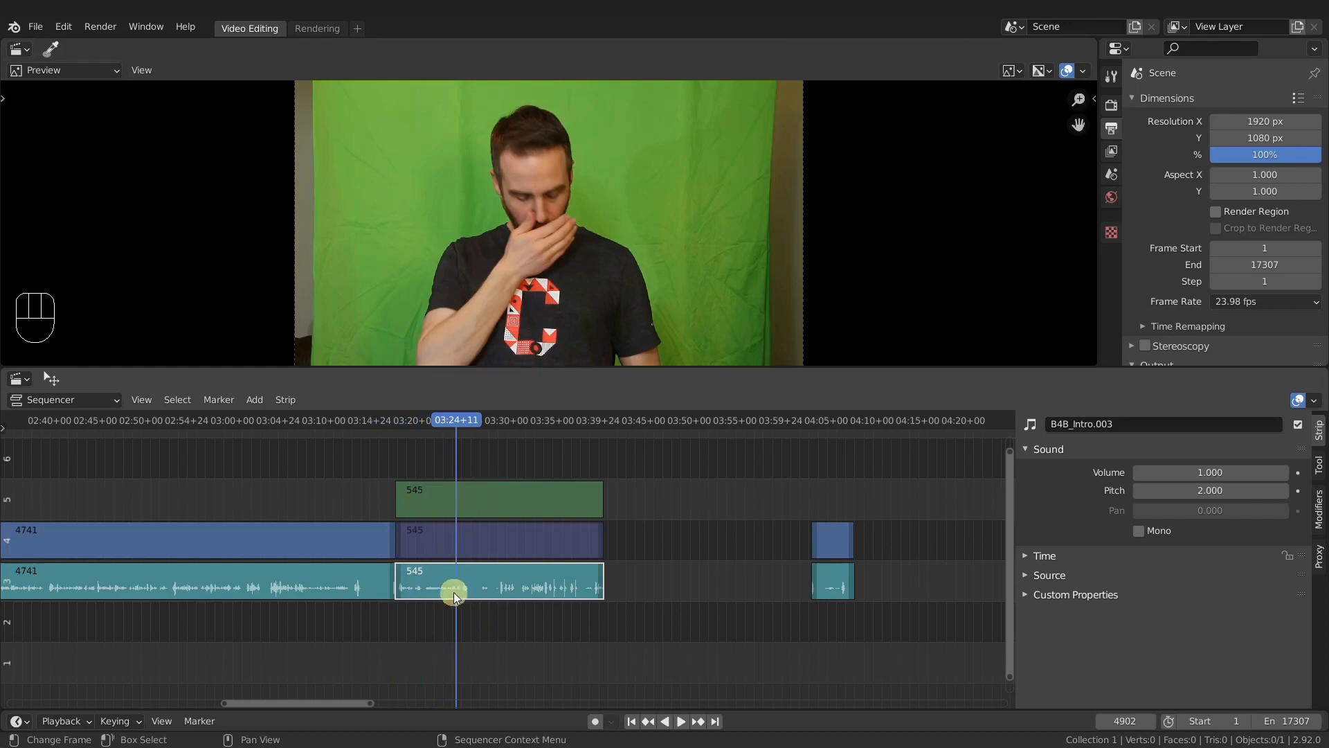
pyautogui.press('space')
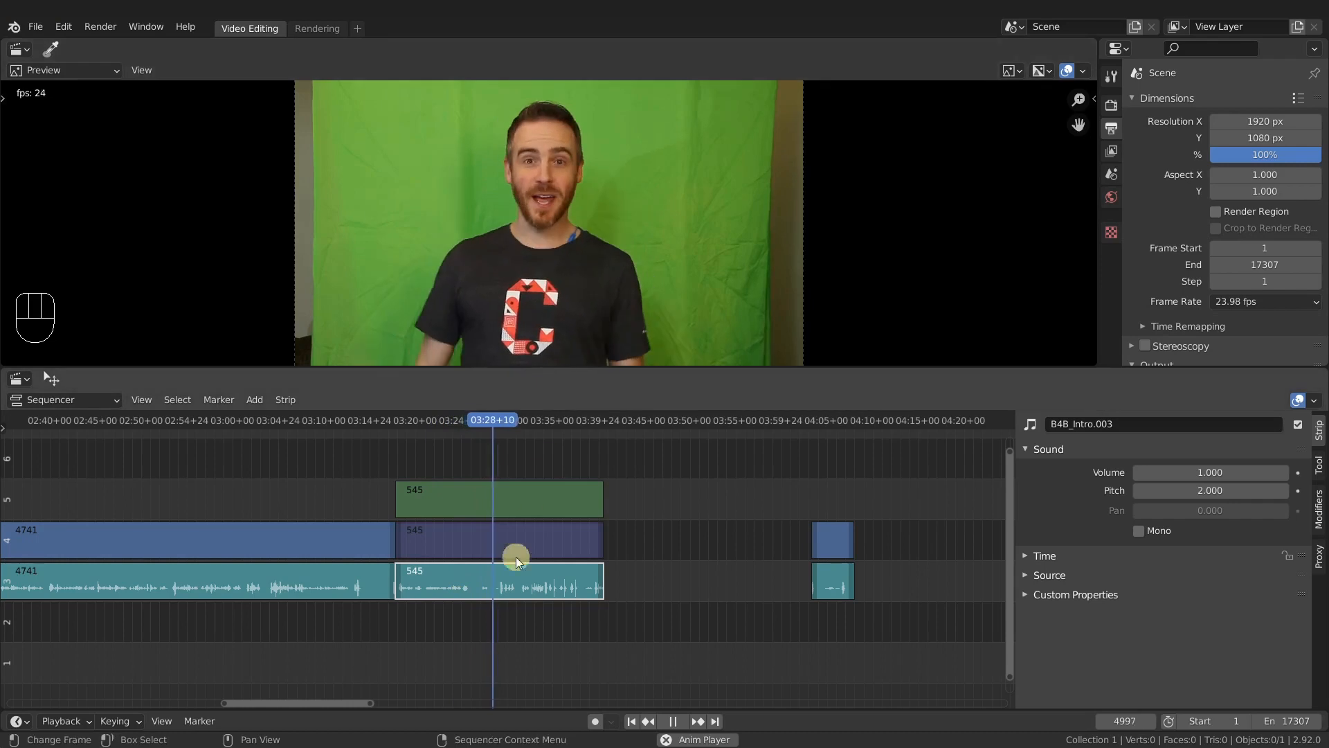
pyautogui.press('space')
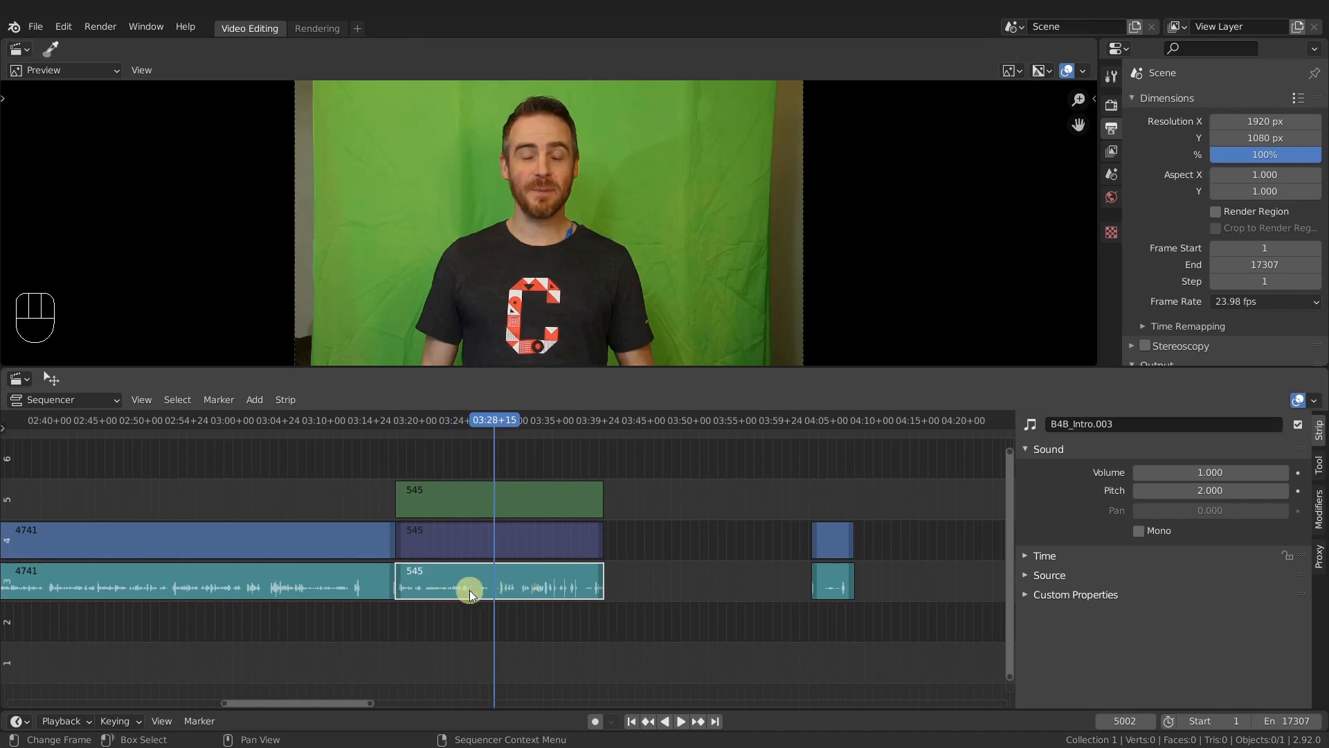
pyautogui.press('pagedown')
# - Move the final video and audio strips against the end of the sped-up segment, and play the sequence through
pyautogui.moveTo(765, 487); pyautogui.dragTo(889, 616)
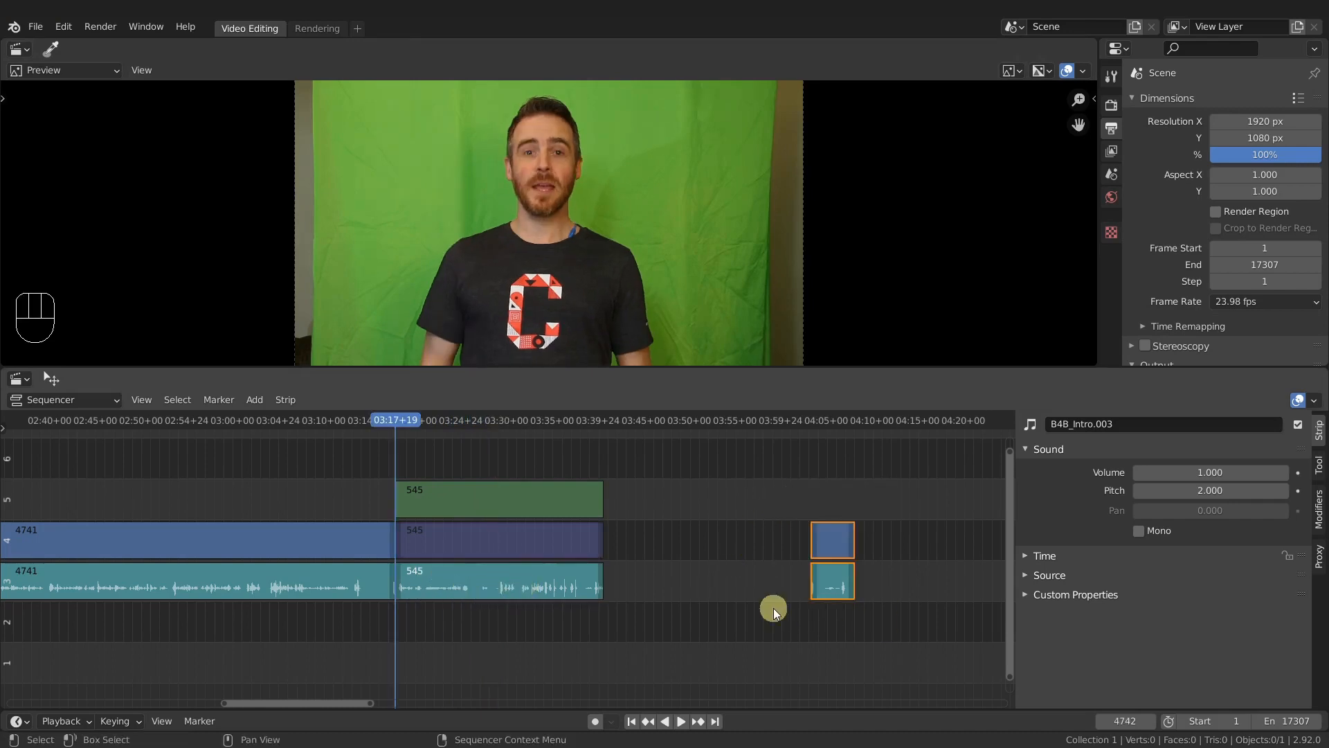
pyautogui.press('g')
pyautogui.click(614, 595)
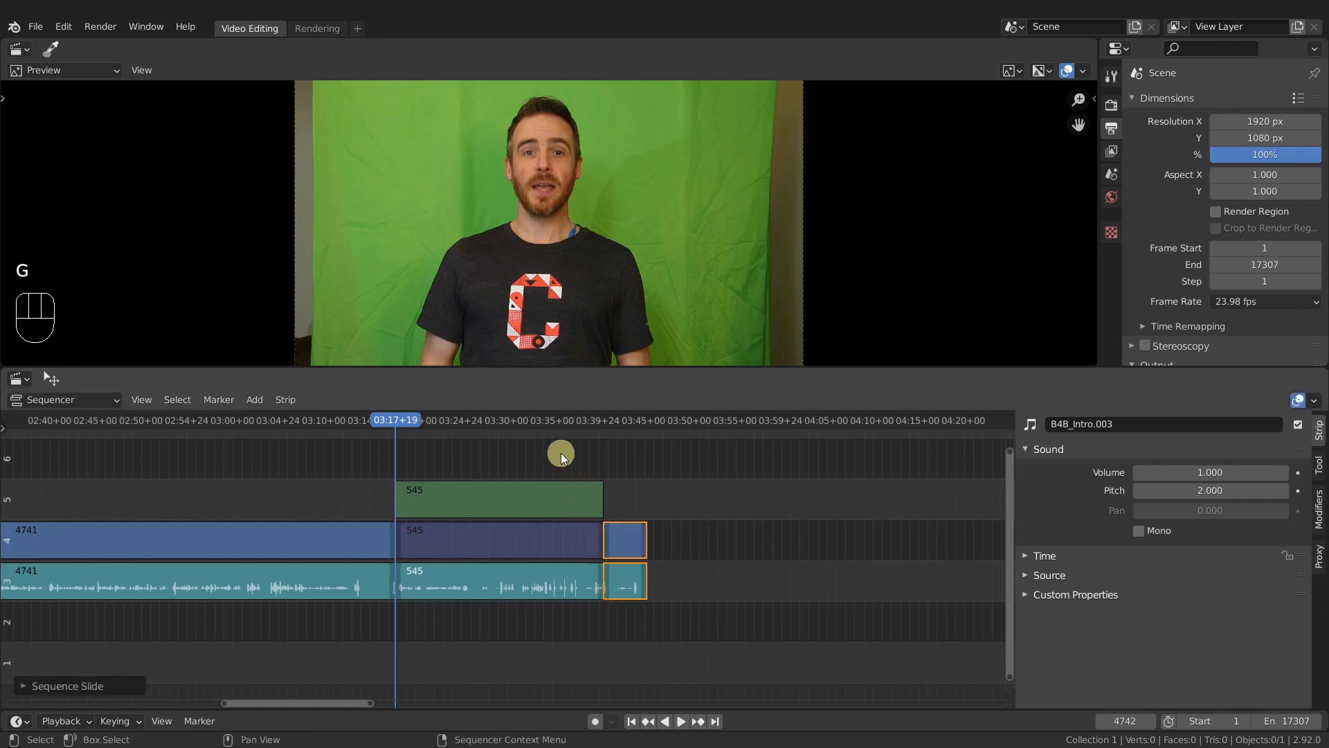
pyautogui.press('space')
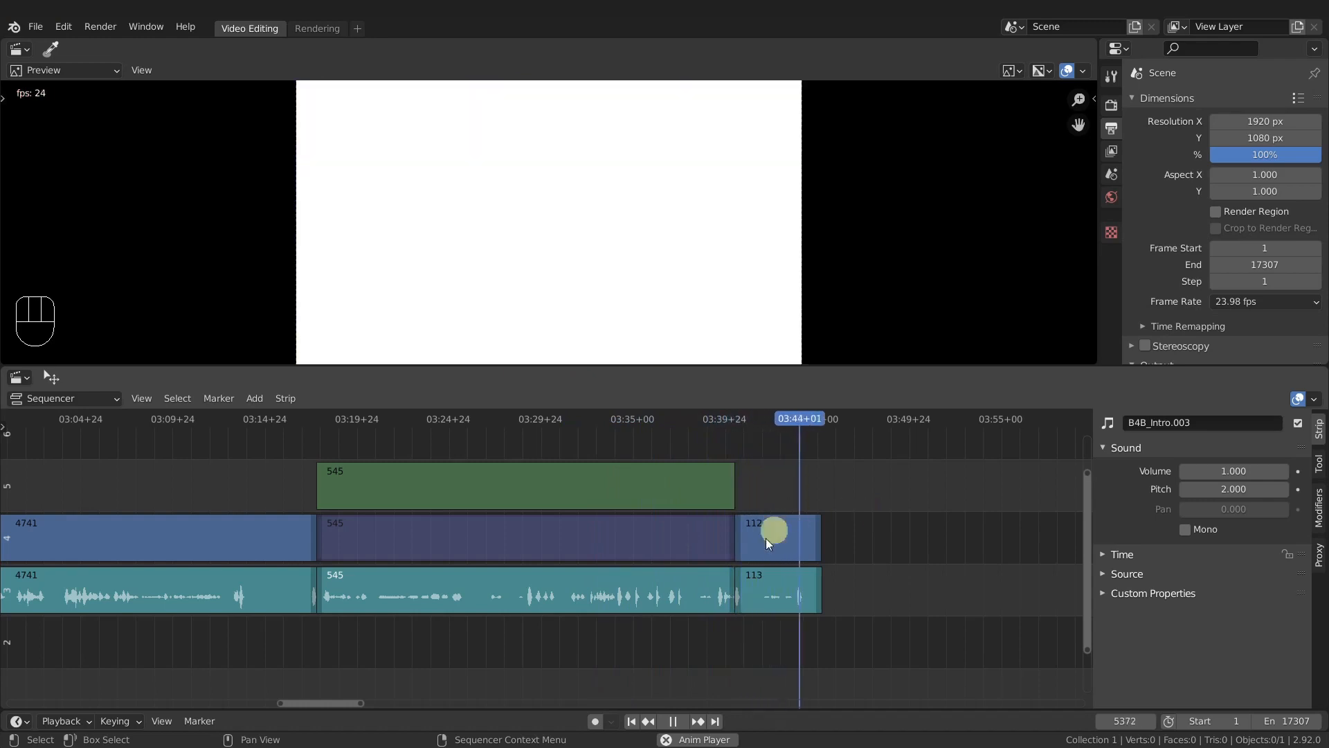
pyautogui.press('space')
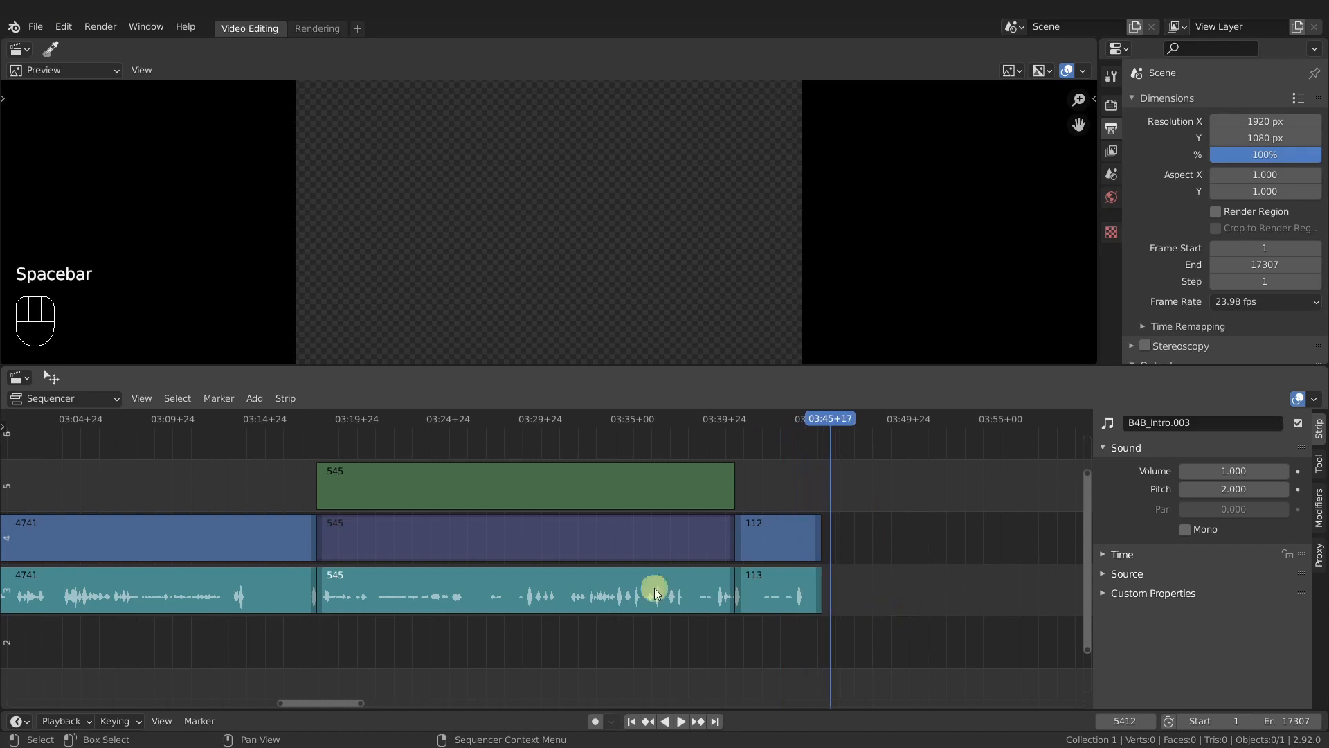
# - Move the final video and audio strips far along the timeline to about 08:30, leaving room after the middle segment
pyautogui.keyDown('ctrl'); pyautogui.click(620, 590); pyautogui.keyUp('ctrl')
pyautogui.keyDown('ctrl'); pyautogui.moveTo(923, 568); pyautogui.dragTo(684, 568, button='middle'); pyautogui.keyUp('ctrl')
pyautogui.keyDown('ctrl'); pyautogui.hscroll(1, 685, 569); pyautogui.keyUp('ctrl')
pyautogui.click(385, 564)
pyautogui.moveTo(413, 626); pyautogui.dragTo(416, 629)
pyautogui.press('g')
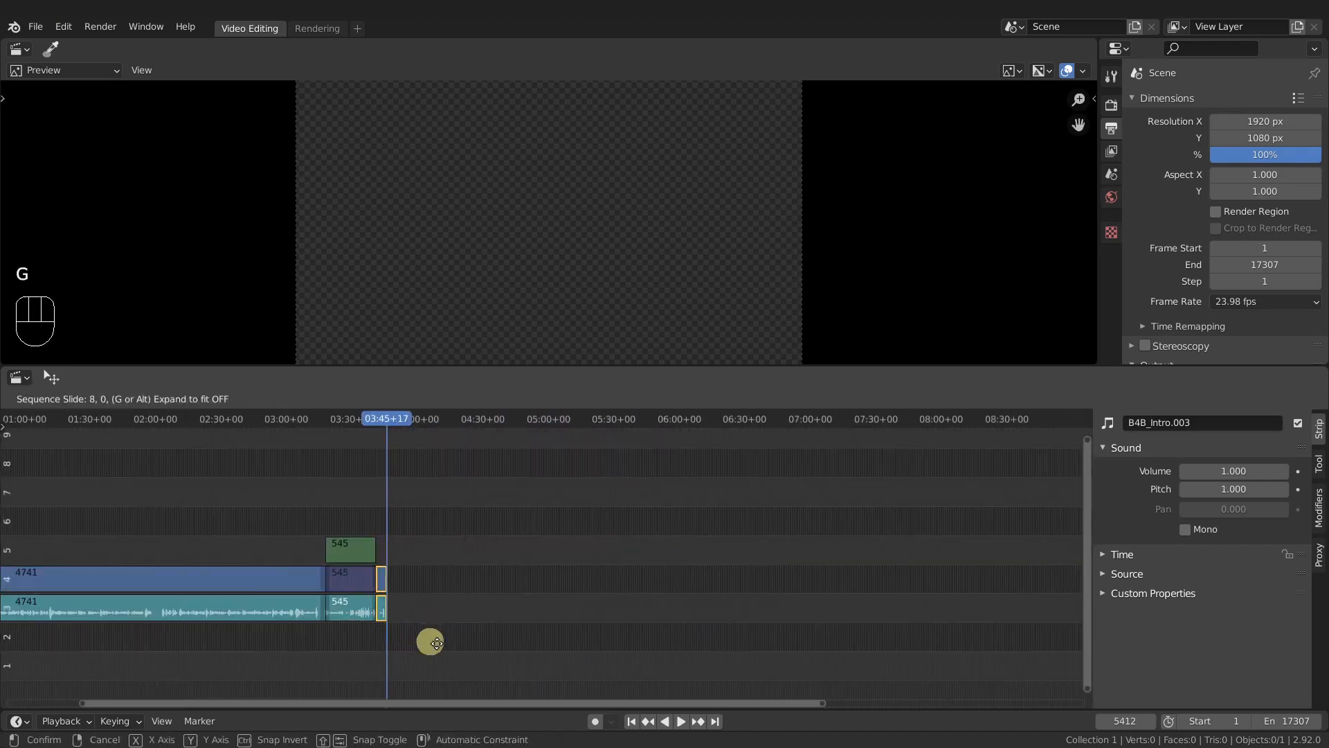
pyautogui.click(1050, 638)
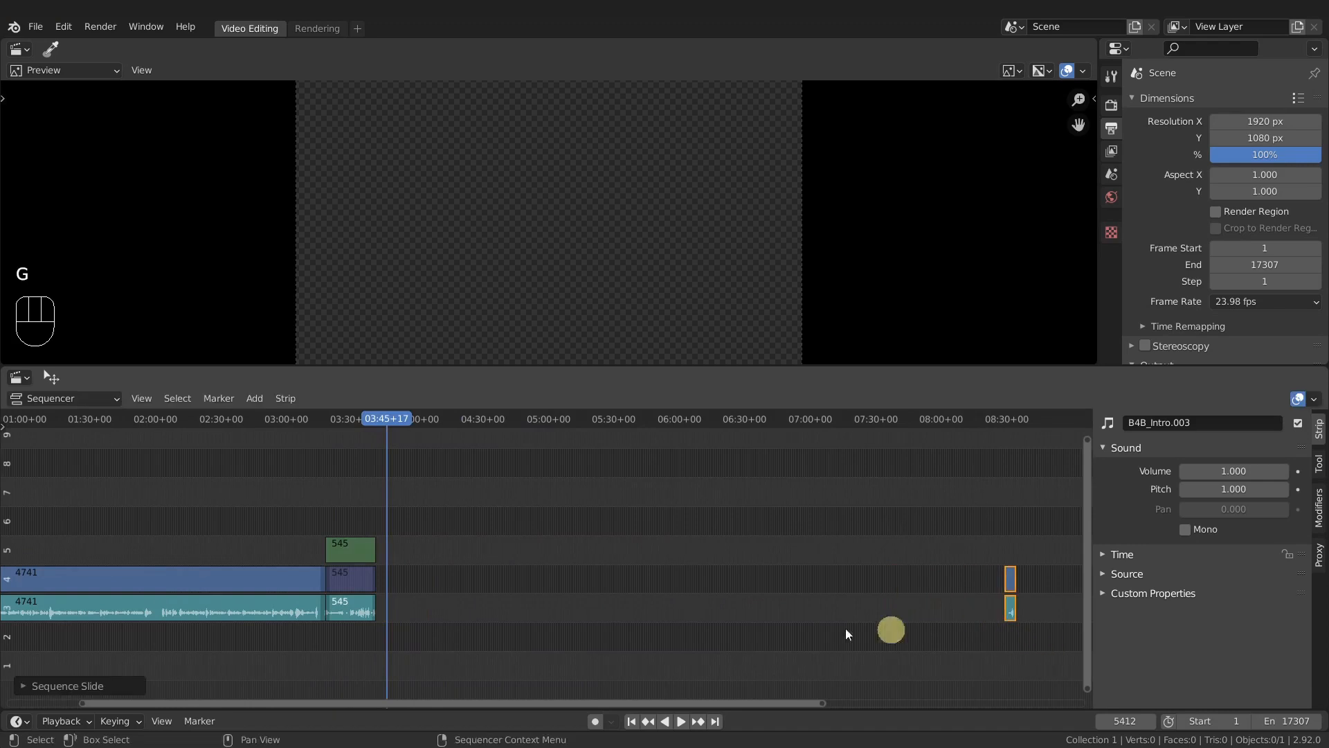
# - Clear the meta strip's offsets to restore its full 1090-frame length
pyautogui.click(348, 574)
pyautogui.hotkey('alt', 'o')
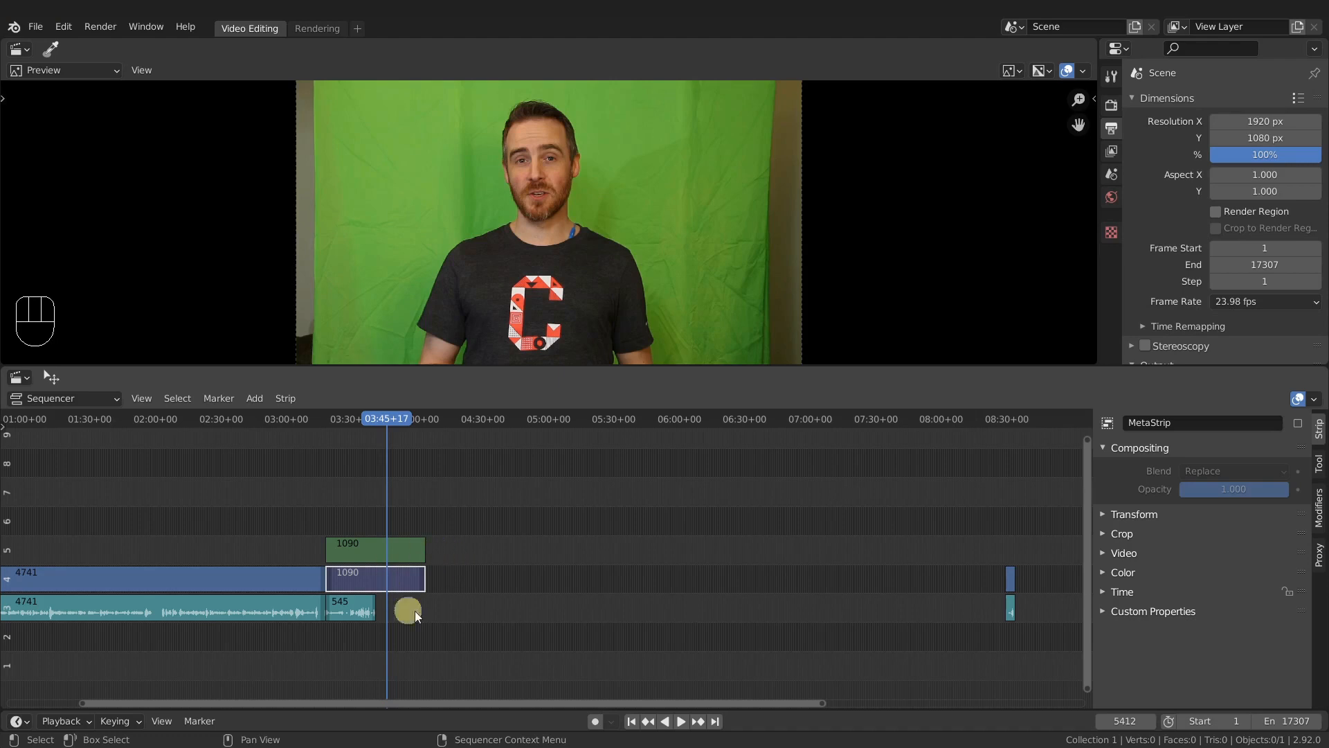
# - Try extending the meta strip freehand to about 2443 frames, and undo the extension
pyautogui.moveTo(421, 583); pyautogui.dragTo(527, 585)
pyautogui.keyDown('ctrl'); pyautogui.moveTo(442, 579); pyautogui.dragTo(576, 556, button='middle'); pyautogui.keyUp('ctrl')
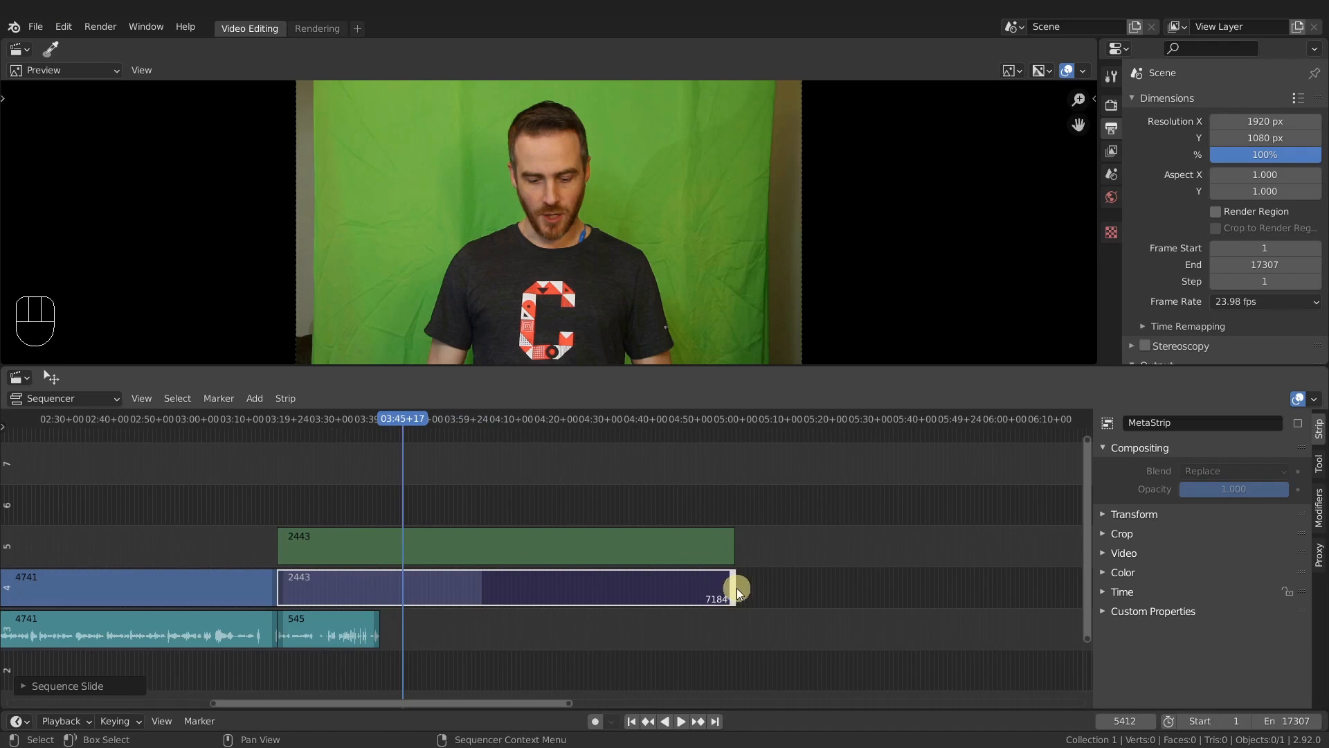
pyautogui.press('g')
pyautogui.rightClick(613, 568)
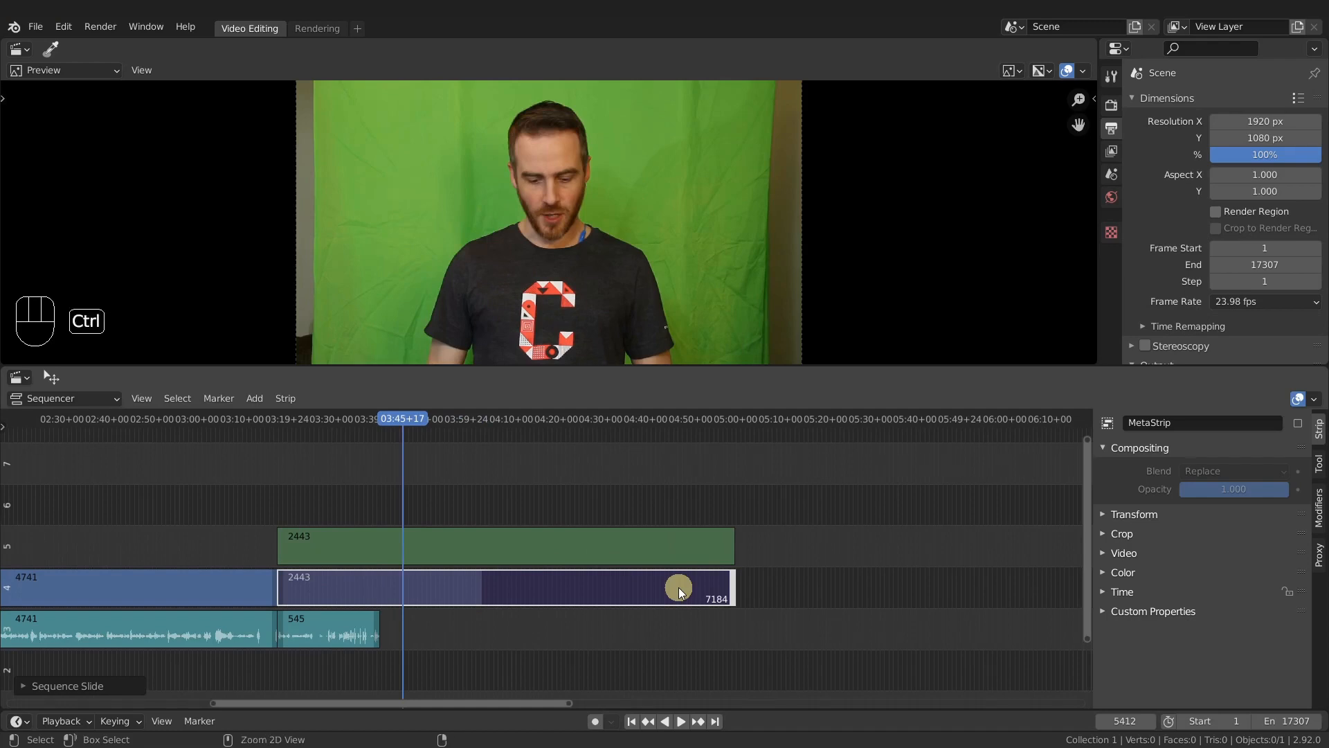
pyautogui.hotkey('ctrl', 'z')
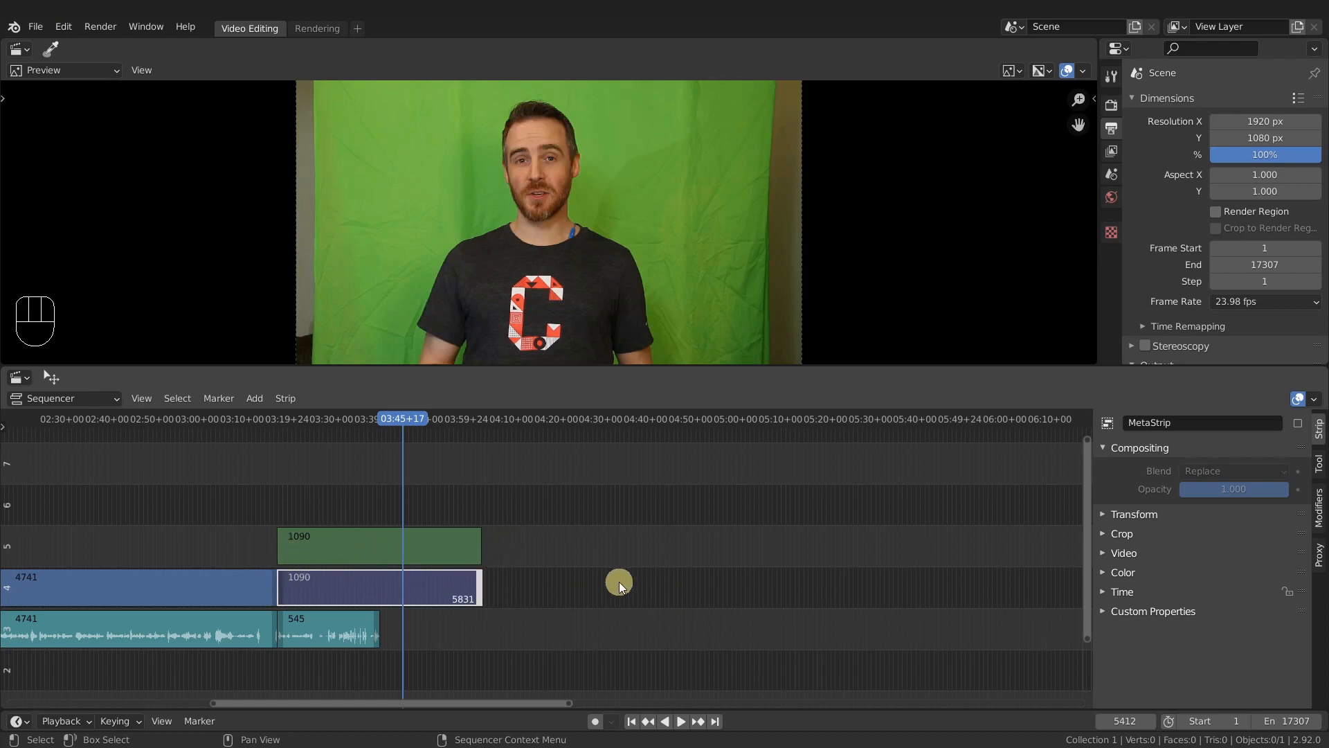
# - Extend the meta strip's end handle by 1090 frames, and play parts of it to check the slowed speed
pyautogui.write('g1090')
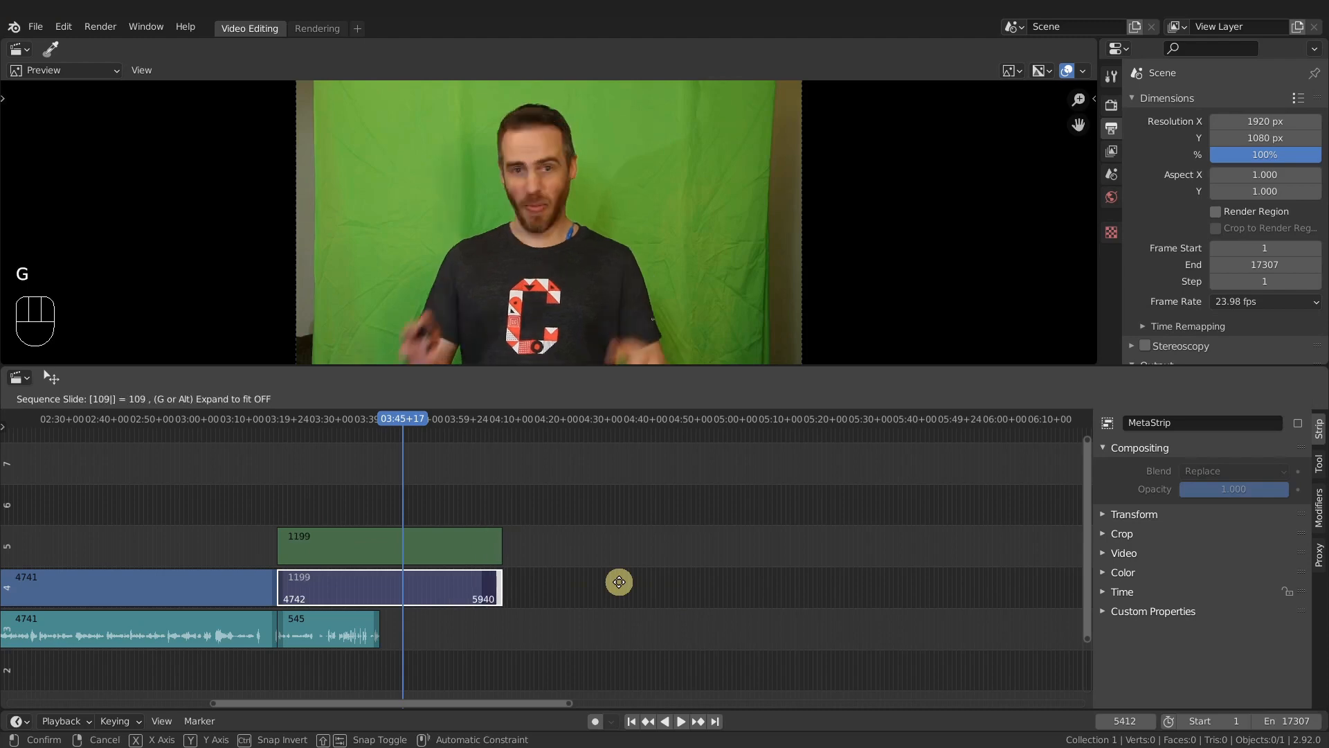
pyautogui.press('Return')
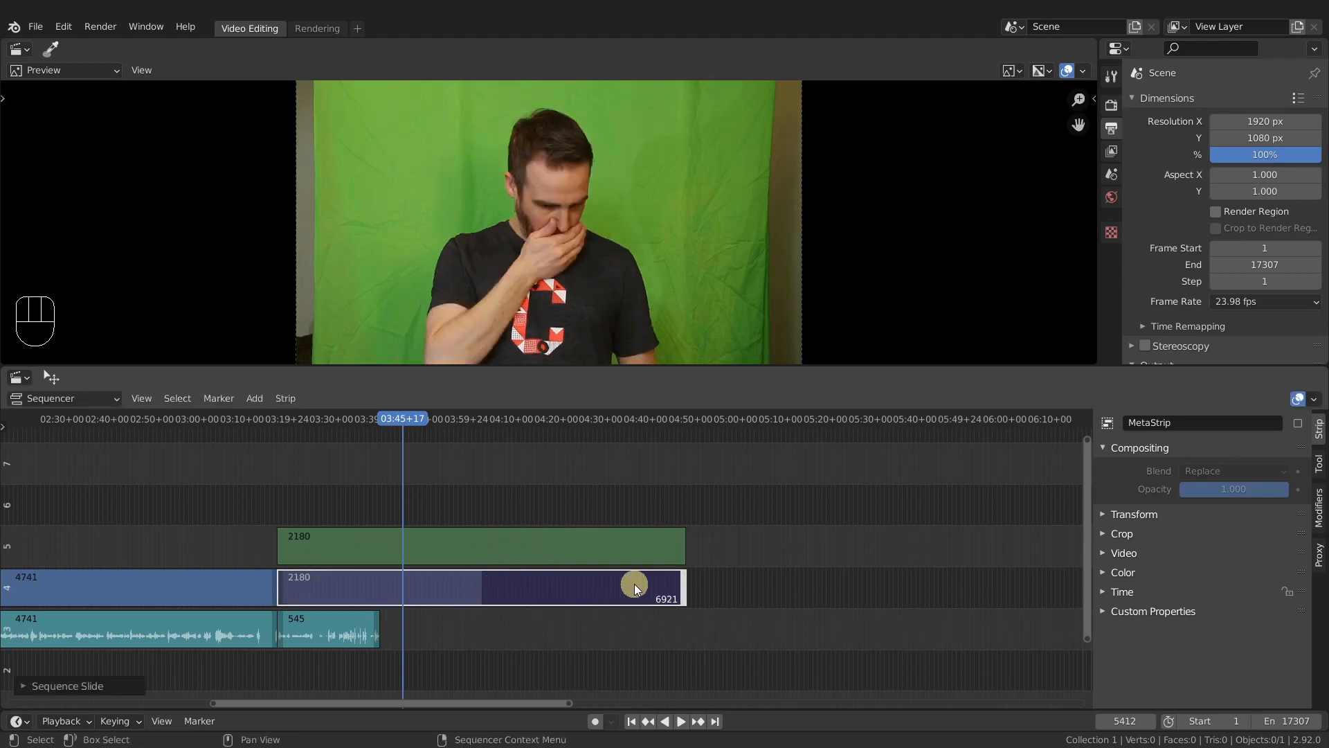
pyautogui.press('space')
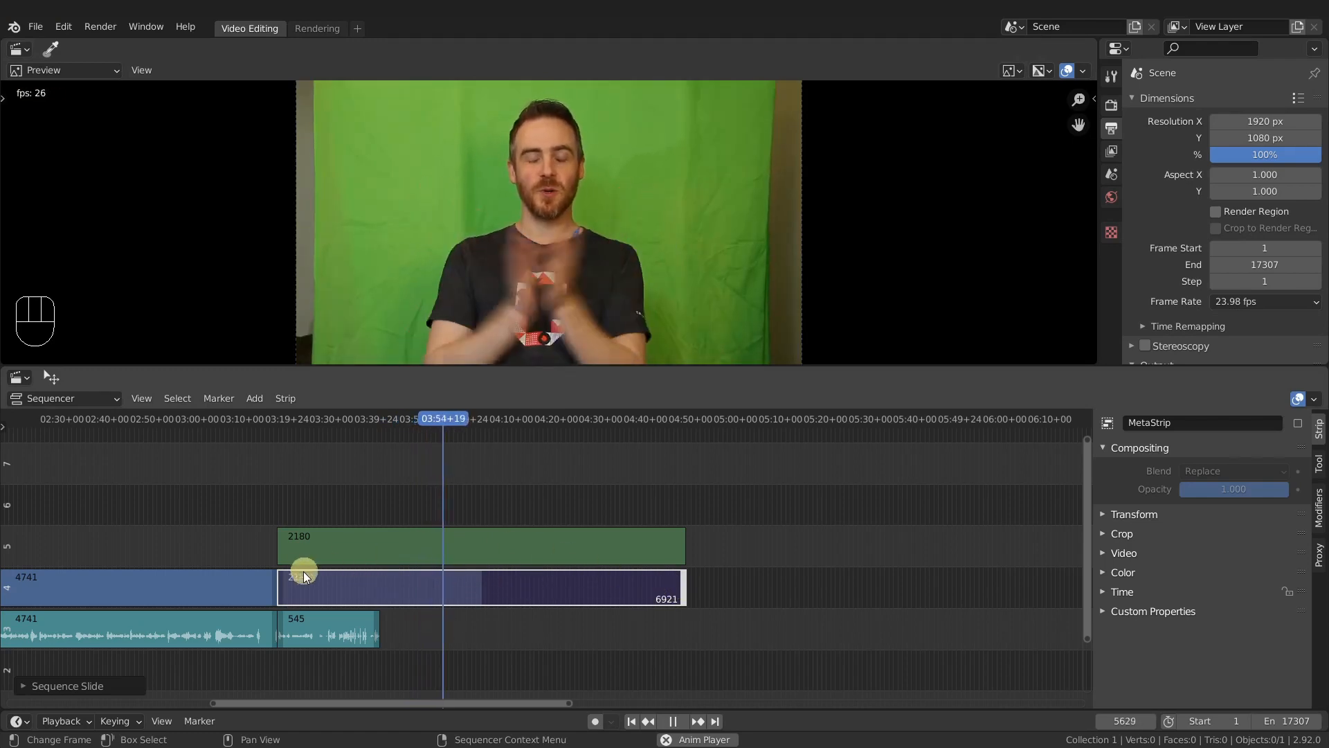
pyautogui.click(567, 426)
pyautogui.press('space')
pyautogui.press('space')
pyautogui.press('space')
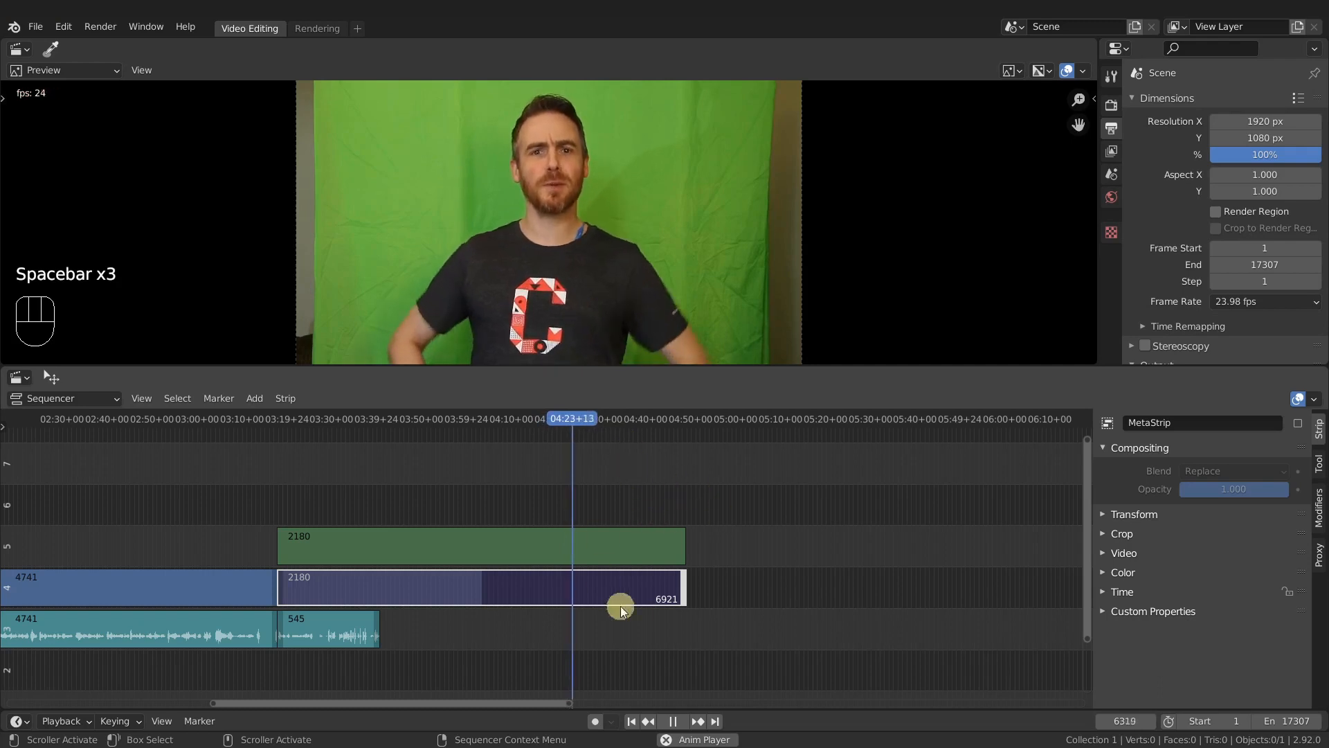
pyautogui.press('space')
# - Extend the end handle of the middle audio strip until the strip is about 1203 frames long
pyautogui.moveTo(550, 645); pyautogui.dragTo(548, 631, button='middle')
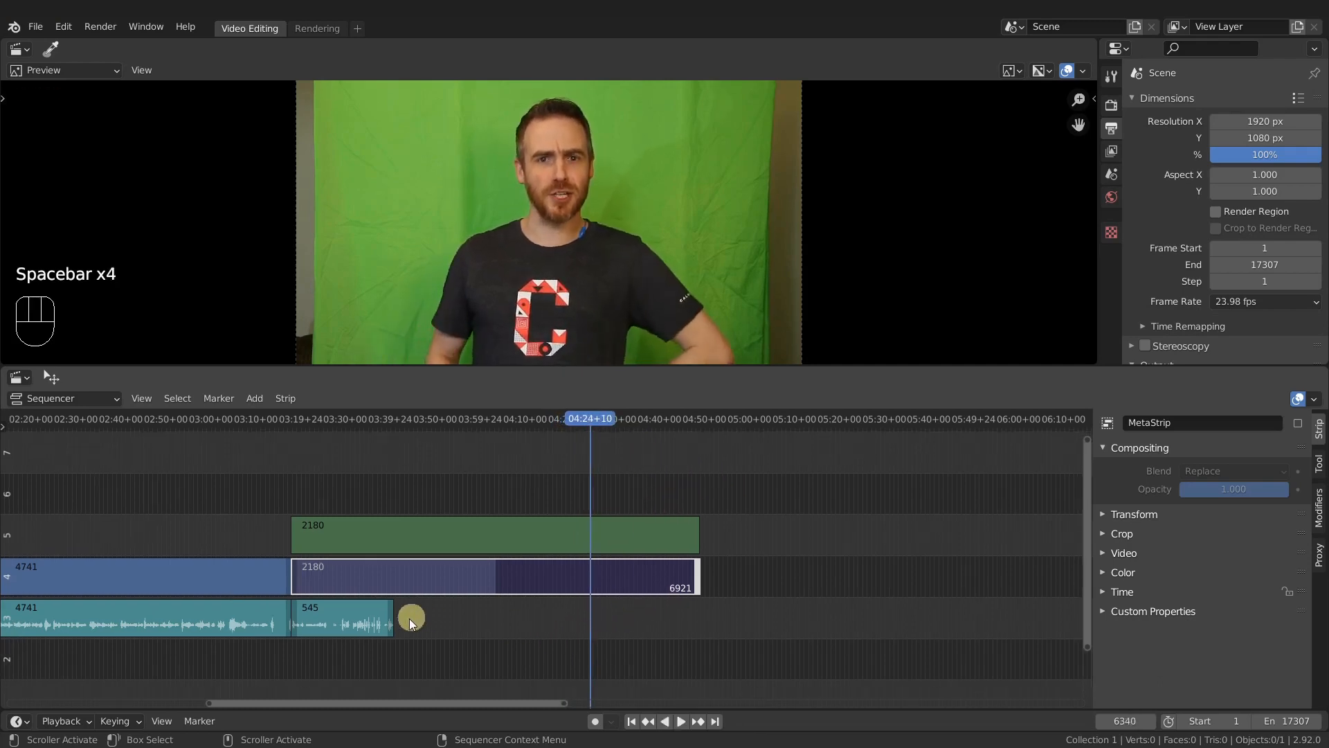
pyautogui.moveTo(385, 620); pyautogui.dragTo(636, 626)
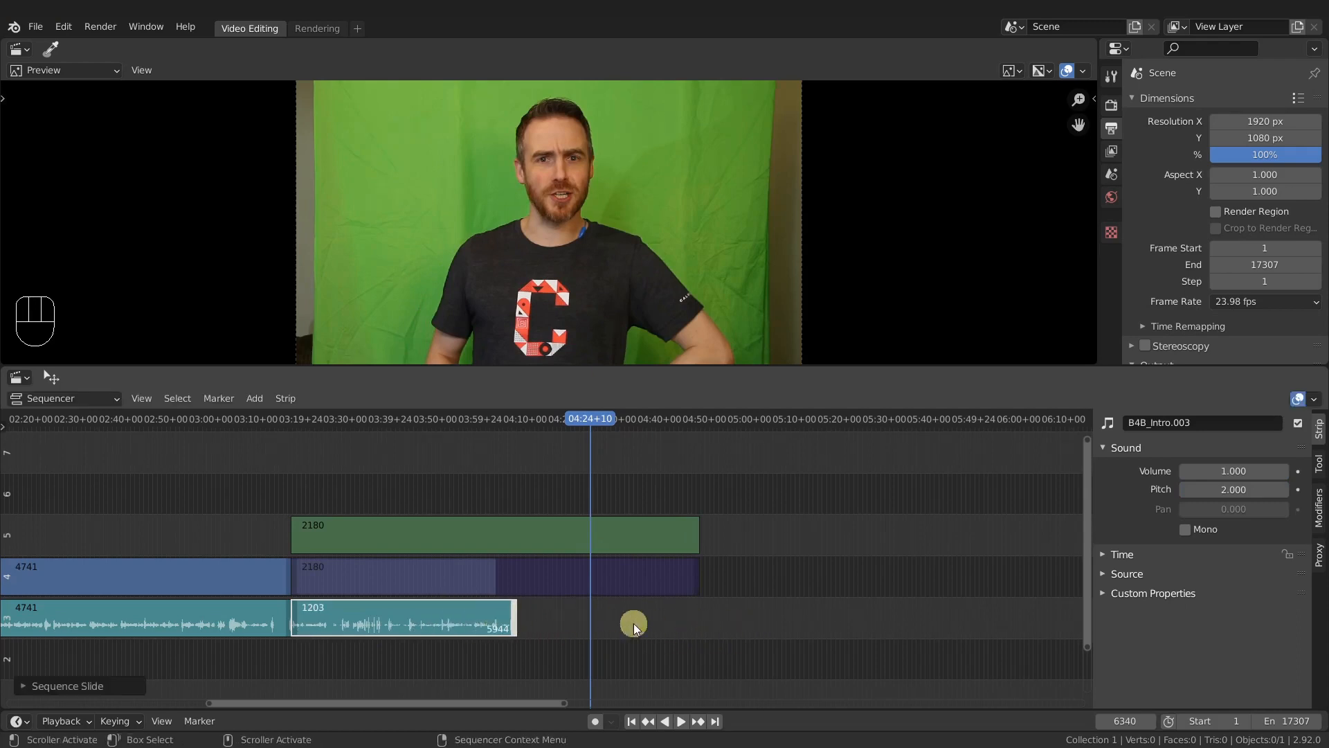
pyautogui.click(481, 574)
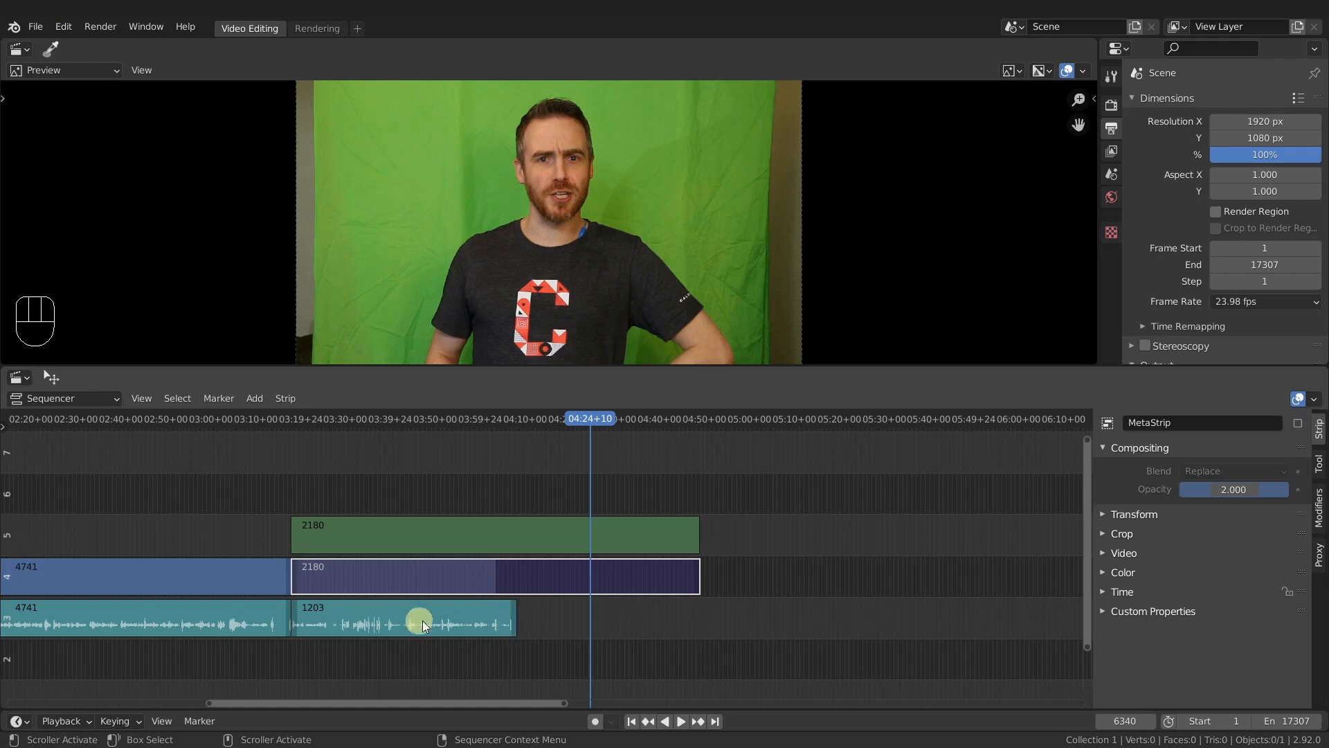
pyautogui.hotkey('ctrl', 'z')
pyautogui.hotkey('ctrl', 'z')
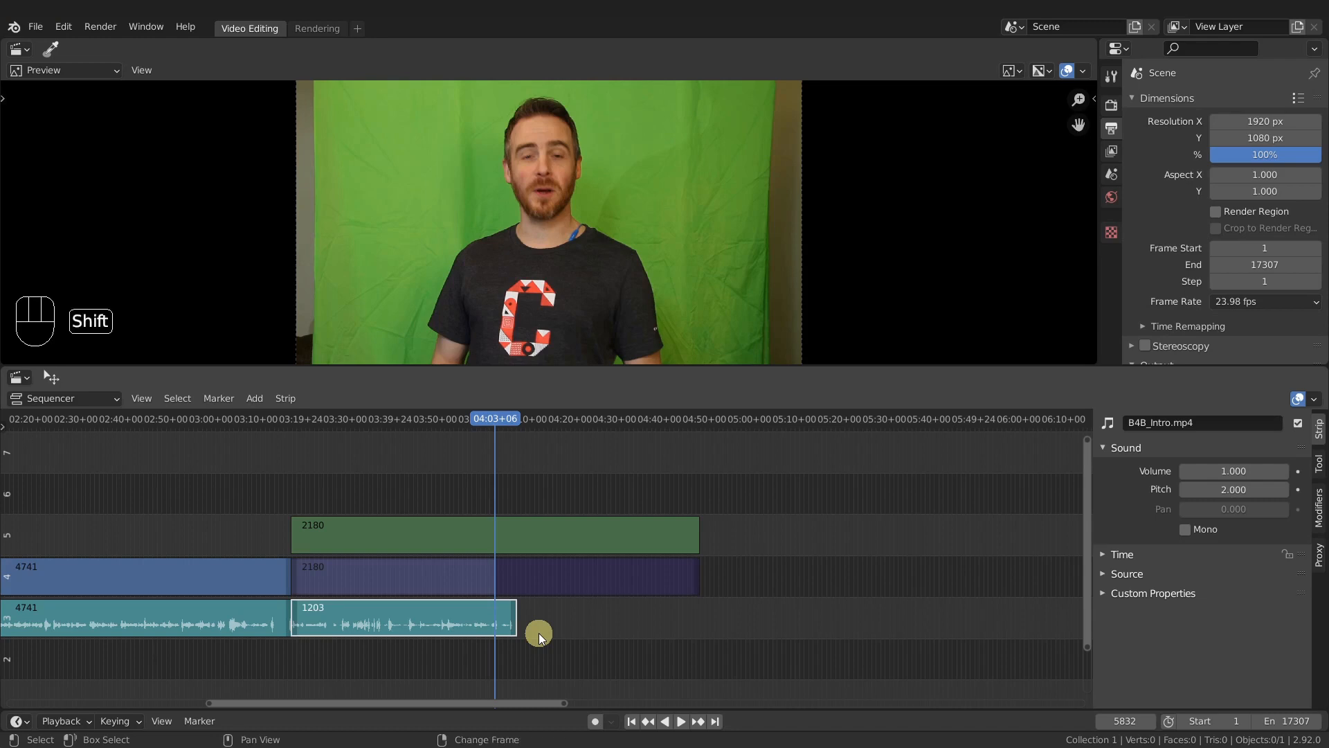
# - Hard-split the audio at frame 5832 and delete the piece after the cut
pyautogui.hotkey('shift', 'k')
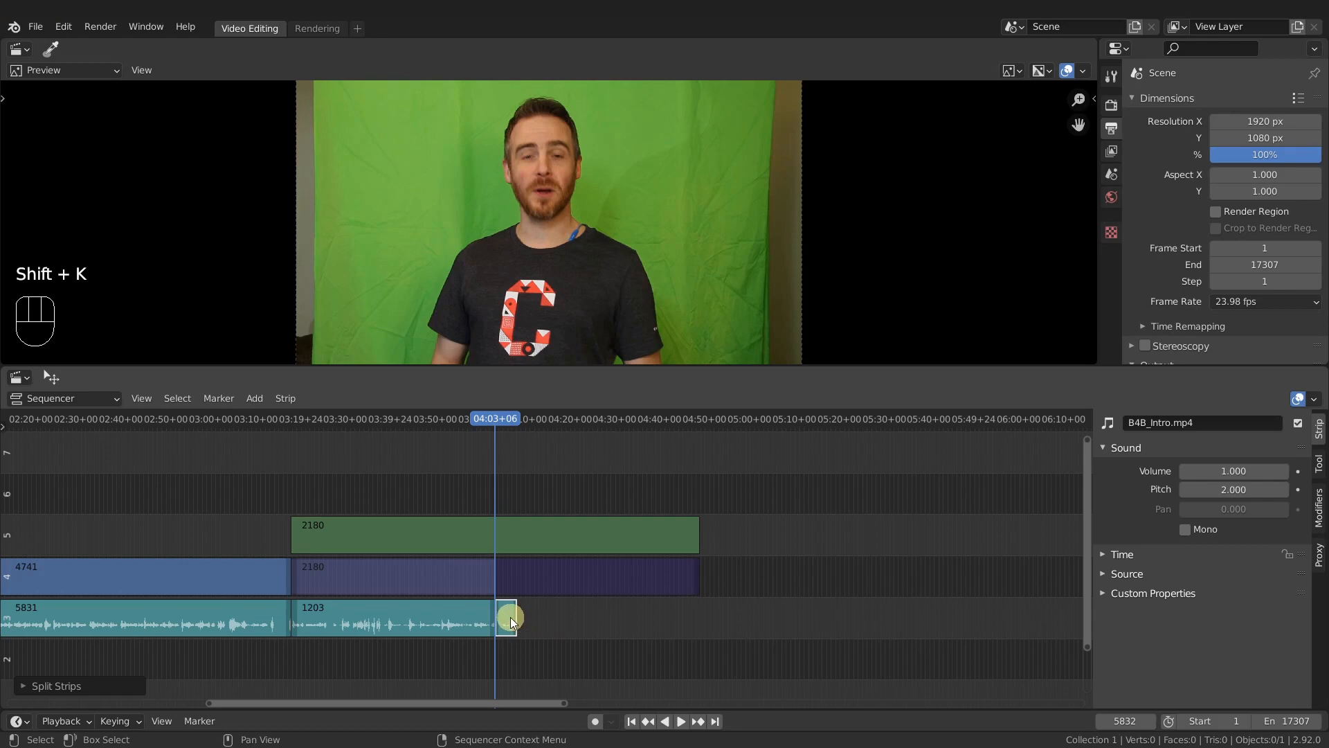
pyautogui.press('x')
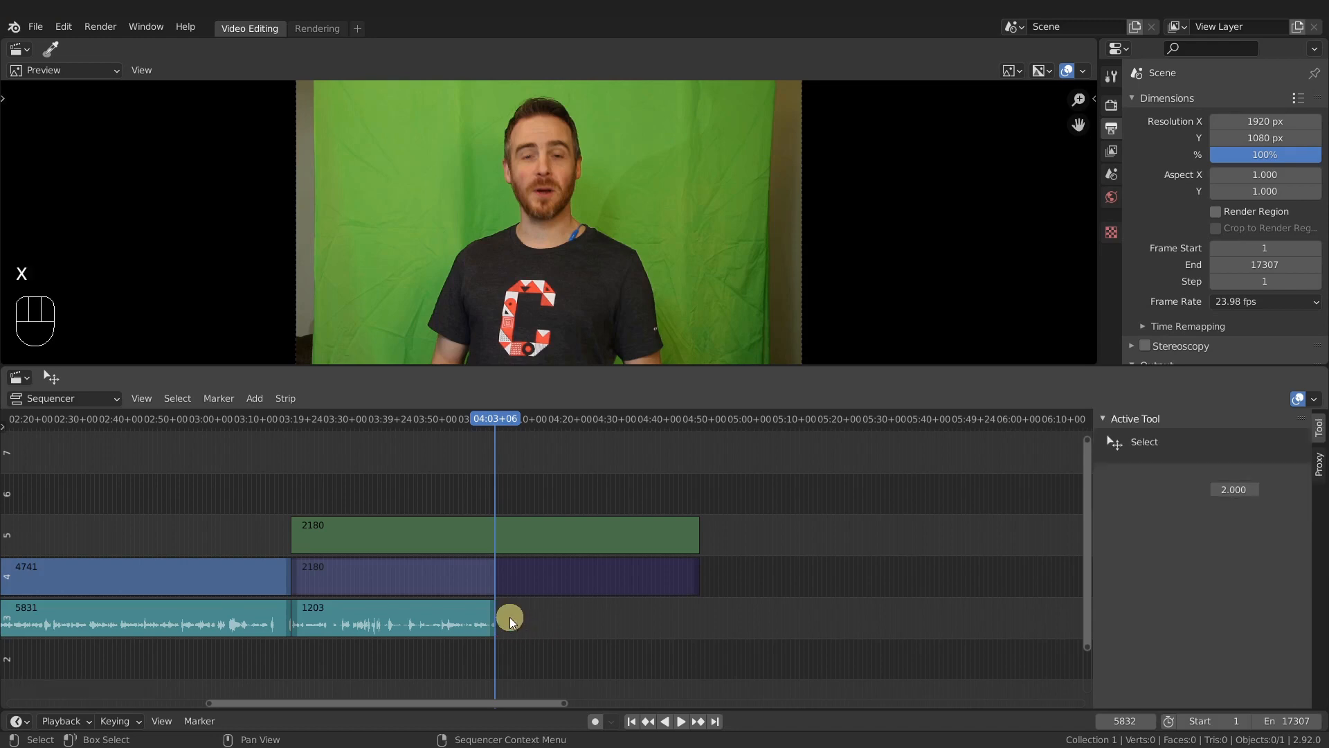
# - Adjust the middle audio strip's end handle to frame 5831, and move the playhead to the strip's start
pyautogui.keyDown('ctrl'); pyautogui.moveTo(547, 618); pyautogui.dragTo(747, 599, button='middle'); pyautogui.keyUp('ctrl')
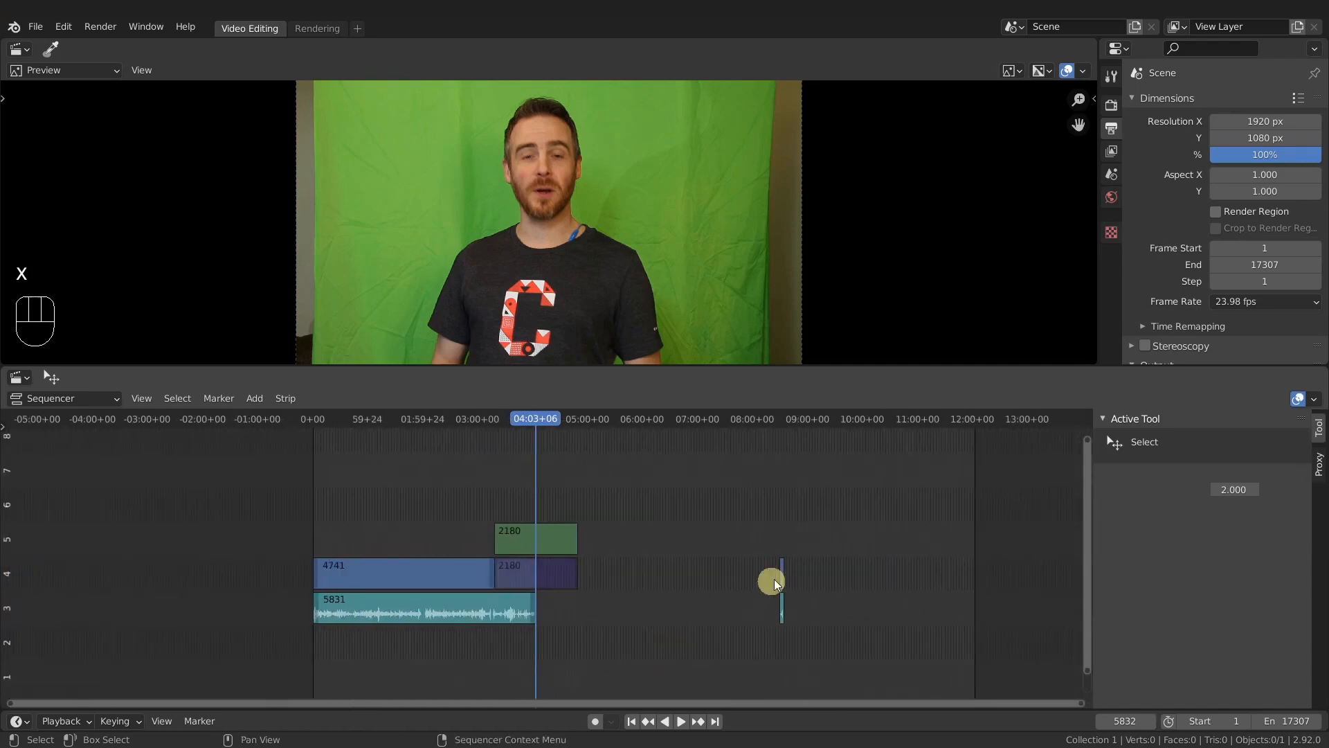
pyautogui.keyDown('ctrl'); pyautogui.moveTo(666, 626); pyautogui.dragTo(534, 621, button='middle'); pyautogui.keyUp('ctrl')
pyautogui.moveTo(524, 618); pyautogui.dragTo(554, 626)
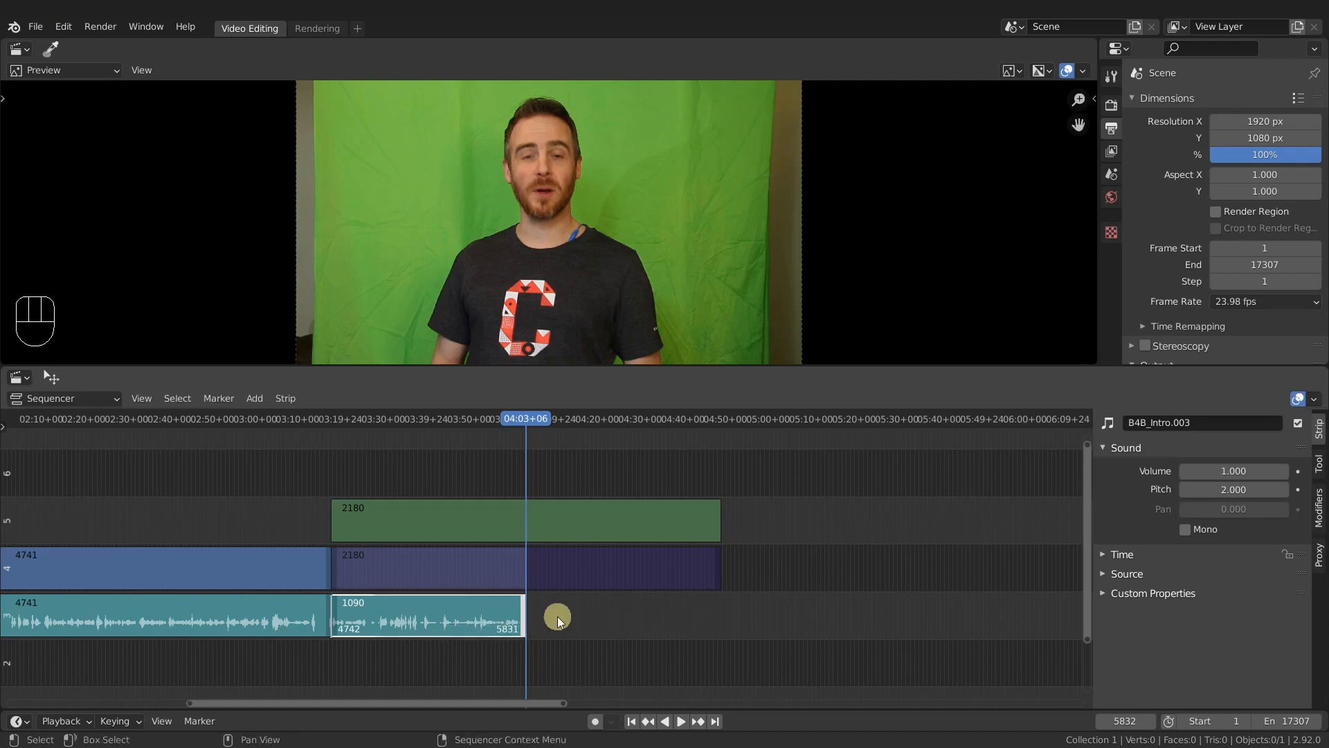
pyautogui.press('pagedown')
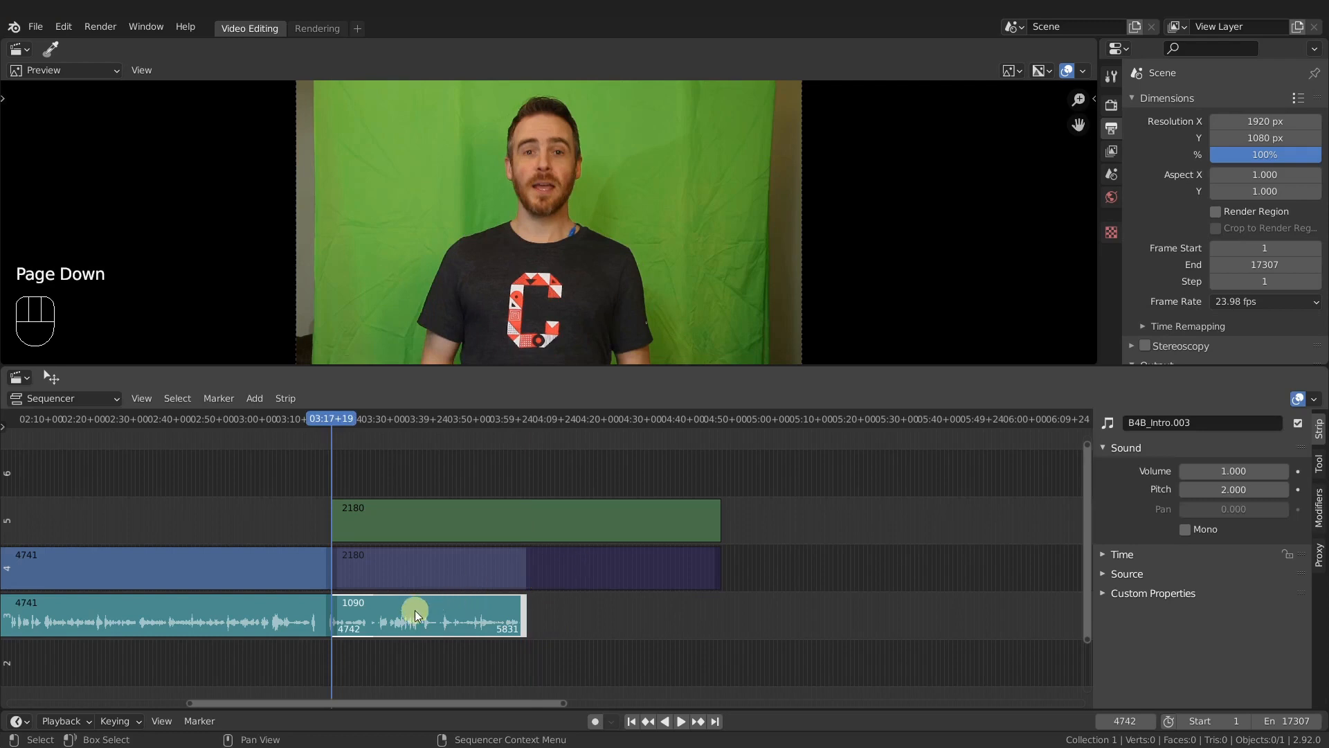
# - Slide the middle audio strip to end flush with the meta strip, and extend its start handle back to frame 4742
pyautogui.hotkey('shift', 'd')
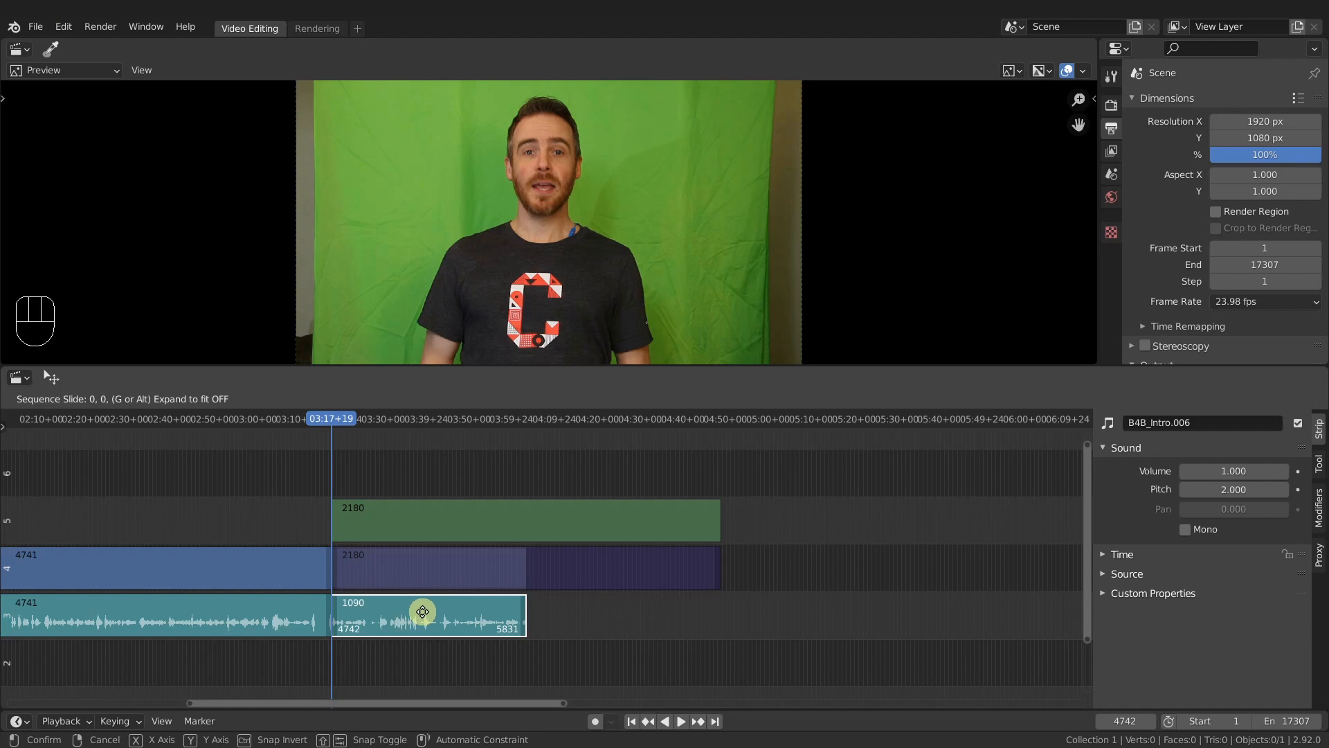
pyautogui.keyDown('ctrl'); pyautogui.click(680, 622); pyautogui.keyUp('ctrl')
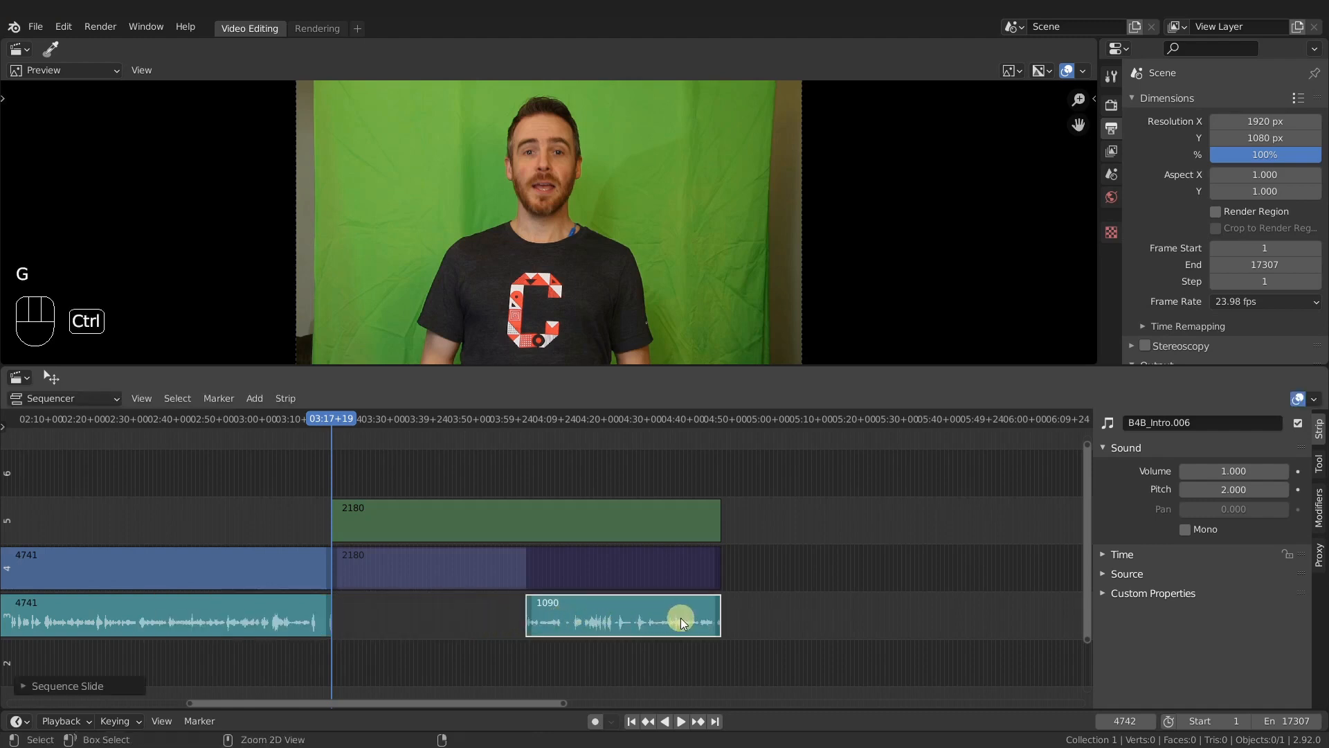
pyautogui.click(529, 608)
pyautogui.press('g')
pyautogui.keyDown('ctrl'); pyautogui.click(355, 610); pyautogui.keyUp('ctrl')
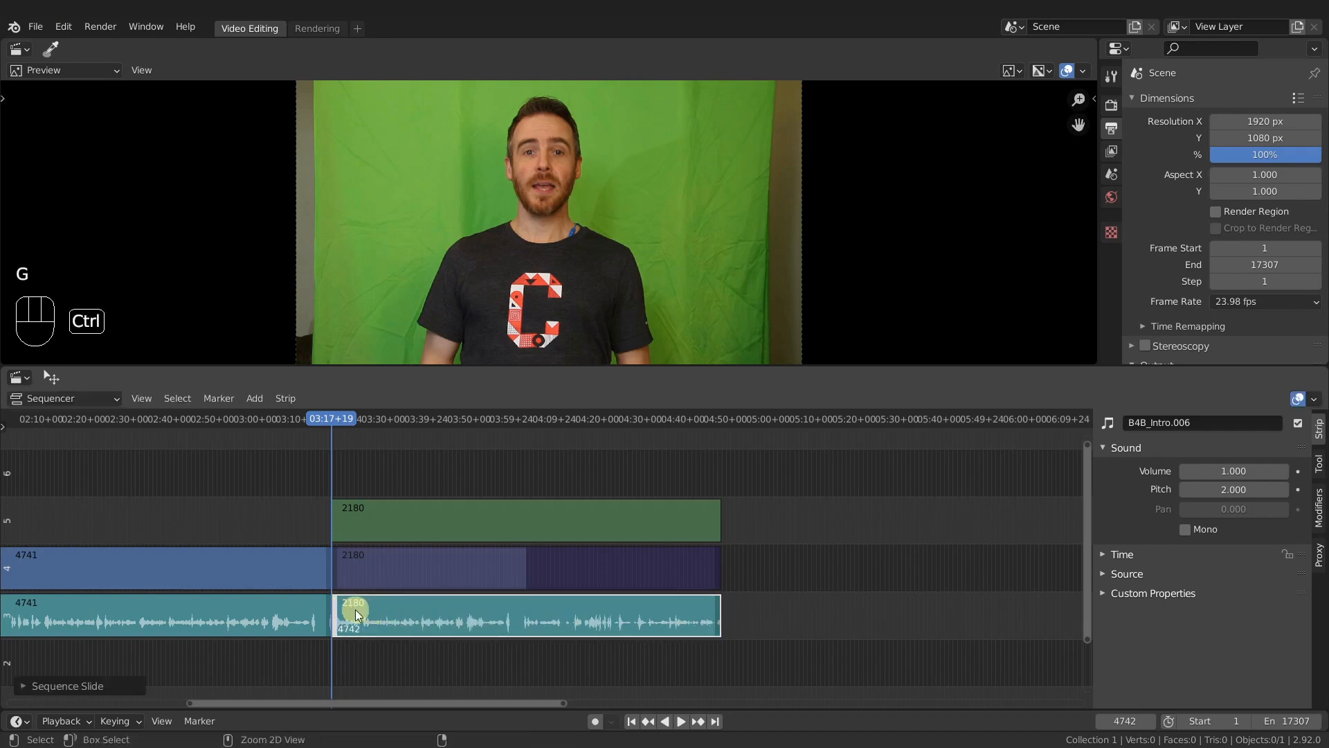
# - Slip the contents of the middle audio strip by -1090 frames
pyautogui.press('s')
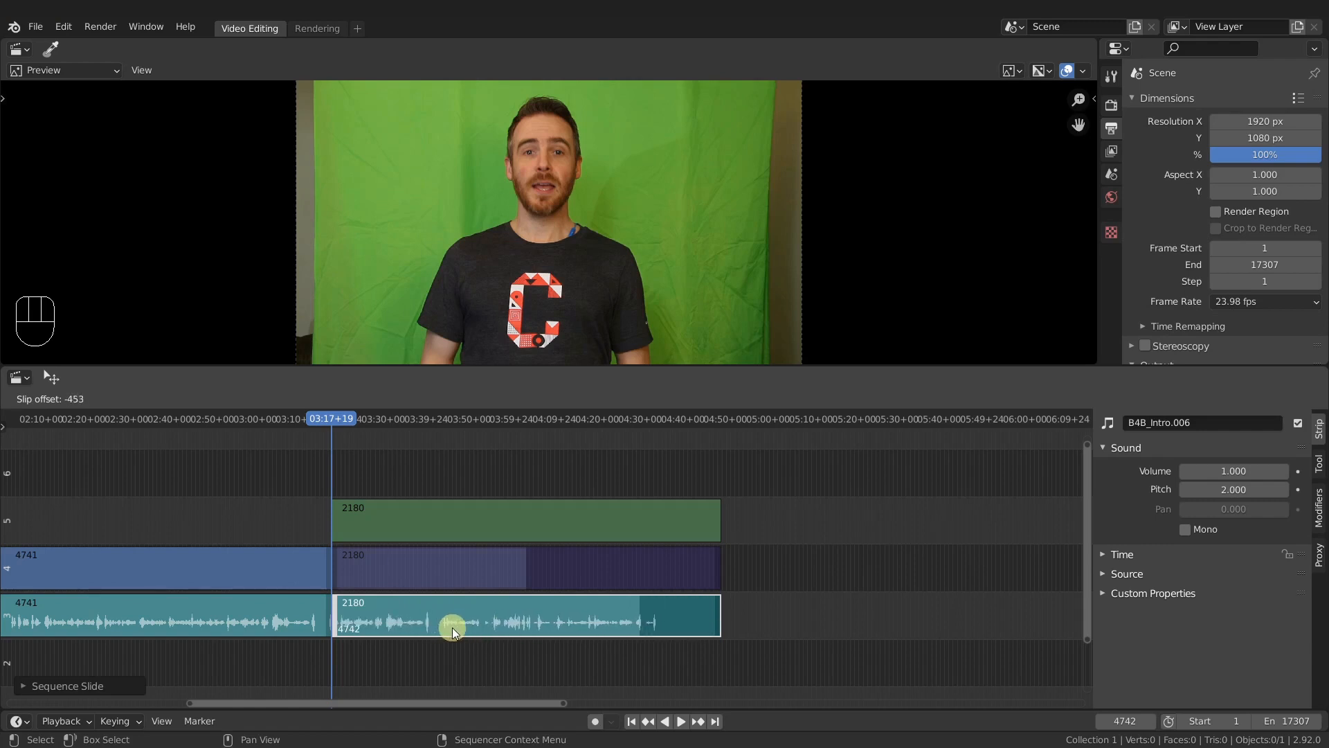
pyautogui.write('-10')
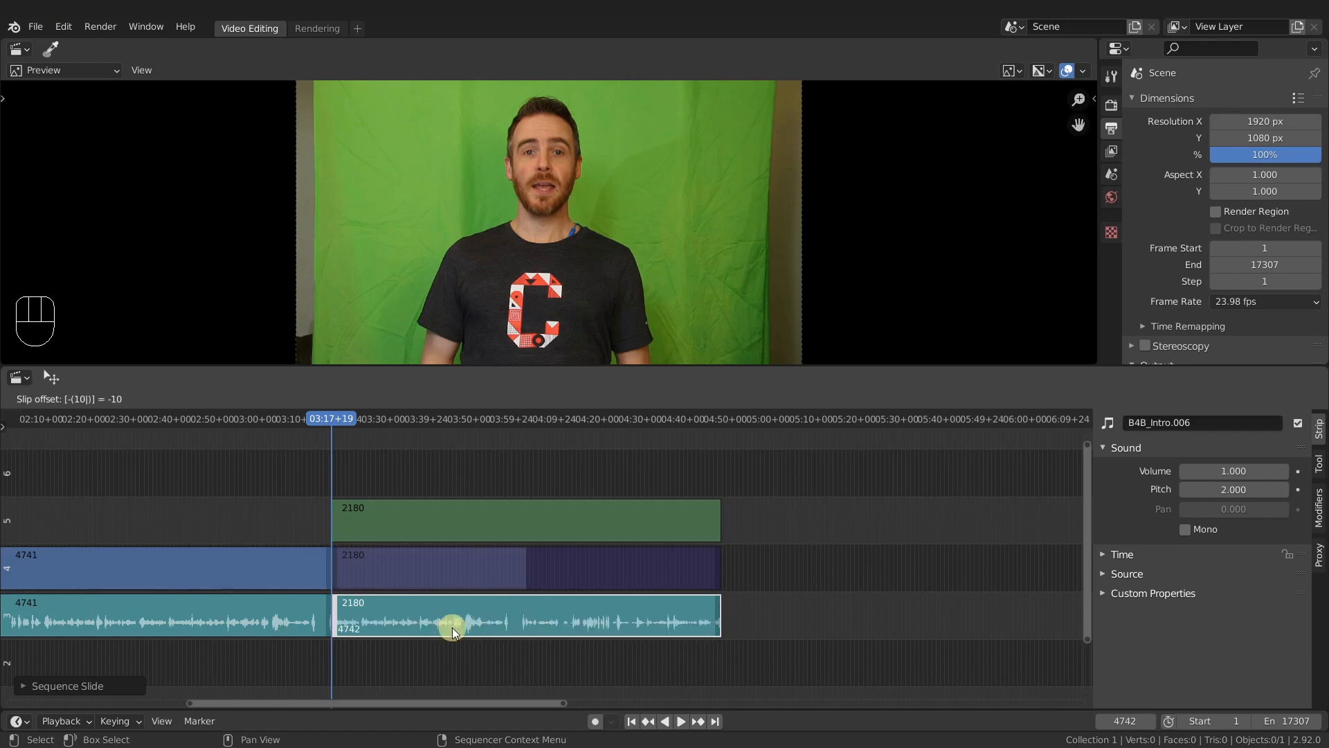
pyautogui.write('90')
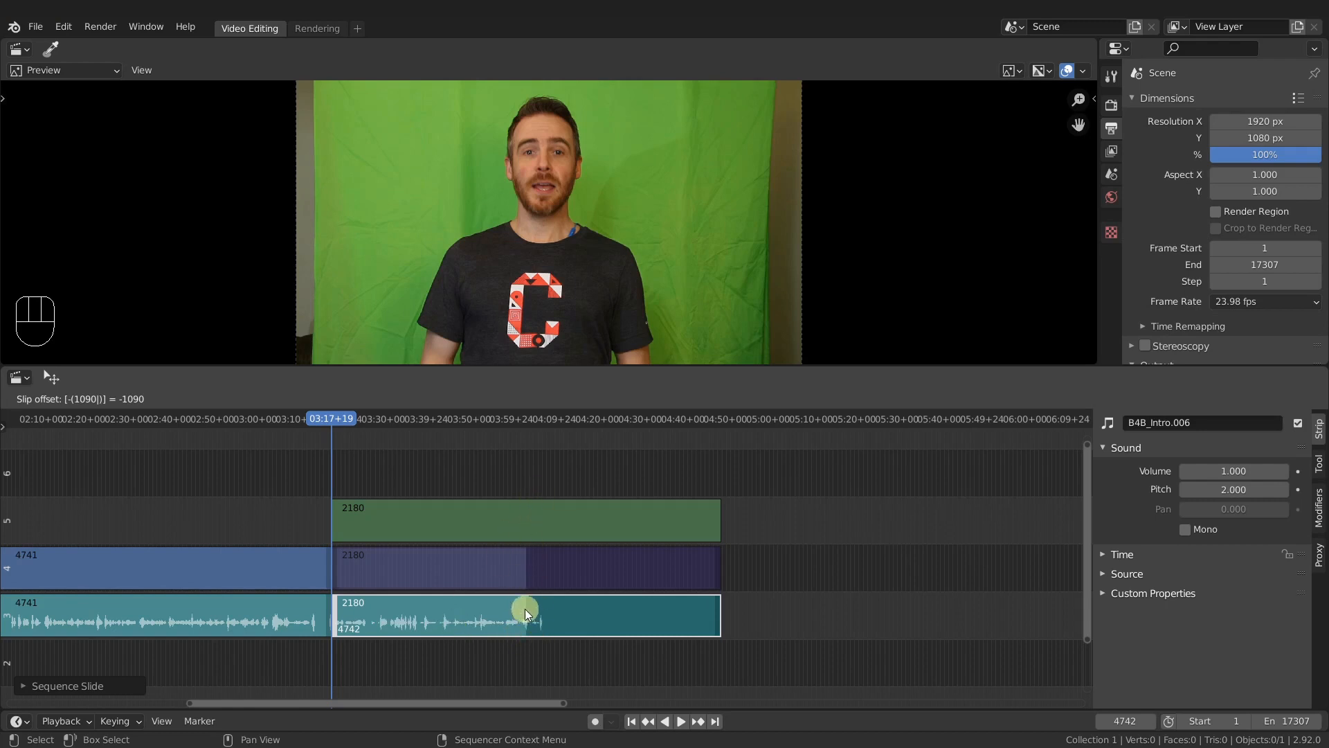
pyautogui.press('ctrl')
pyautogui.press('ctrl')
pyautogui.press('Return')
# - Set the middle audio strip's pitch to 0.5, play it to check the slowed sound, and save the file
pyautogui.moveTo(1246, 490); pyautogui.dragTo(1246, 489)
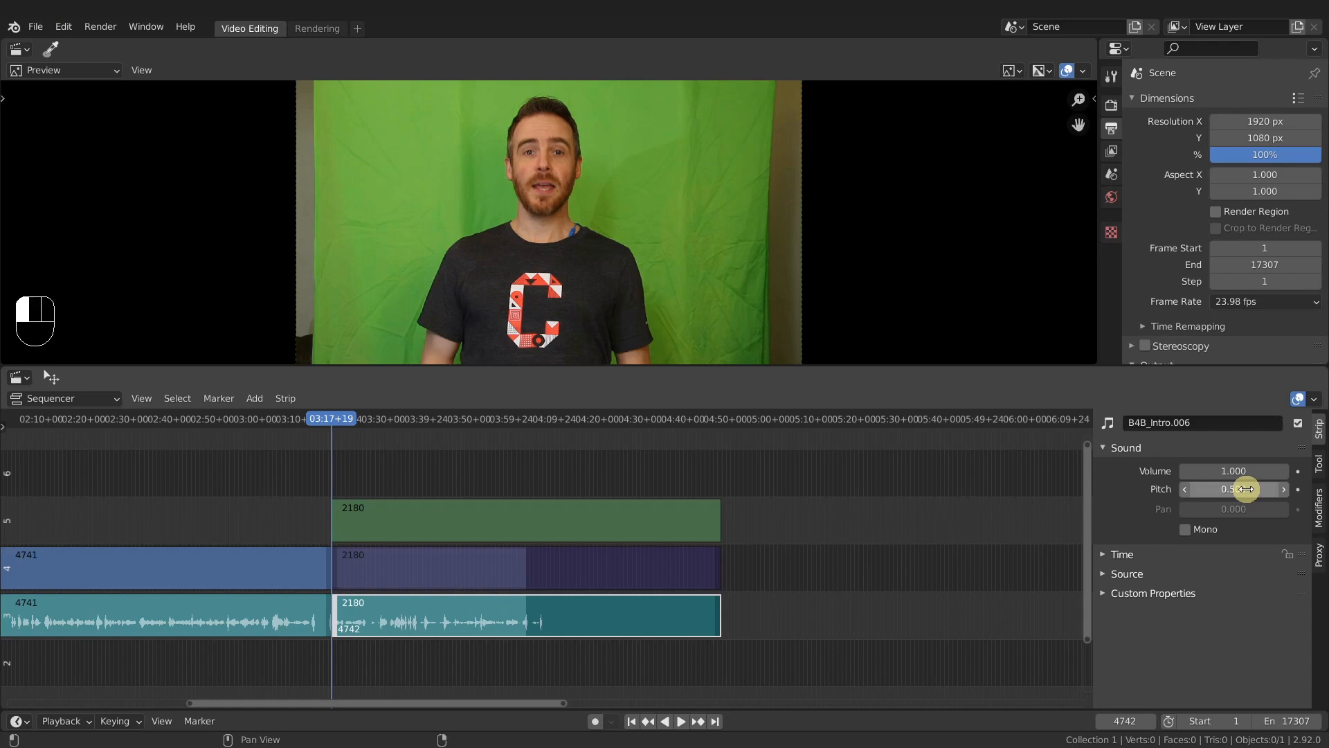
pyautogui.hotkey('ctrl', 's')
pyautogui.press('space')
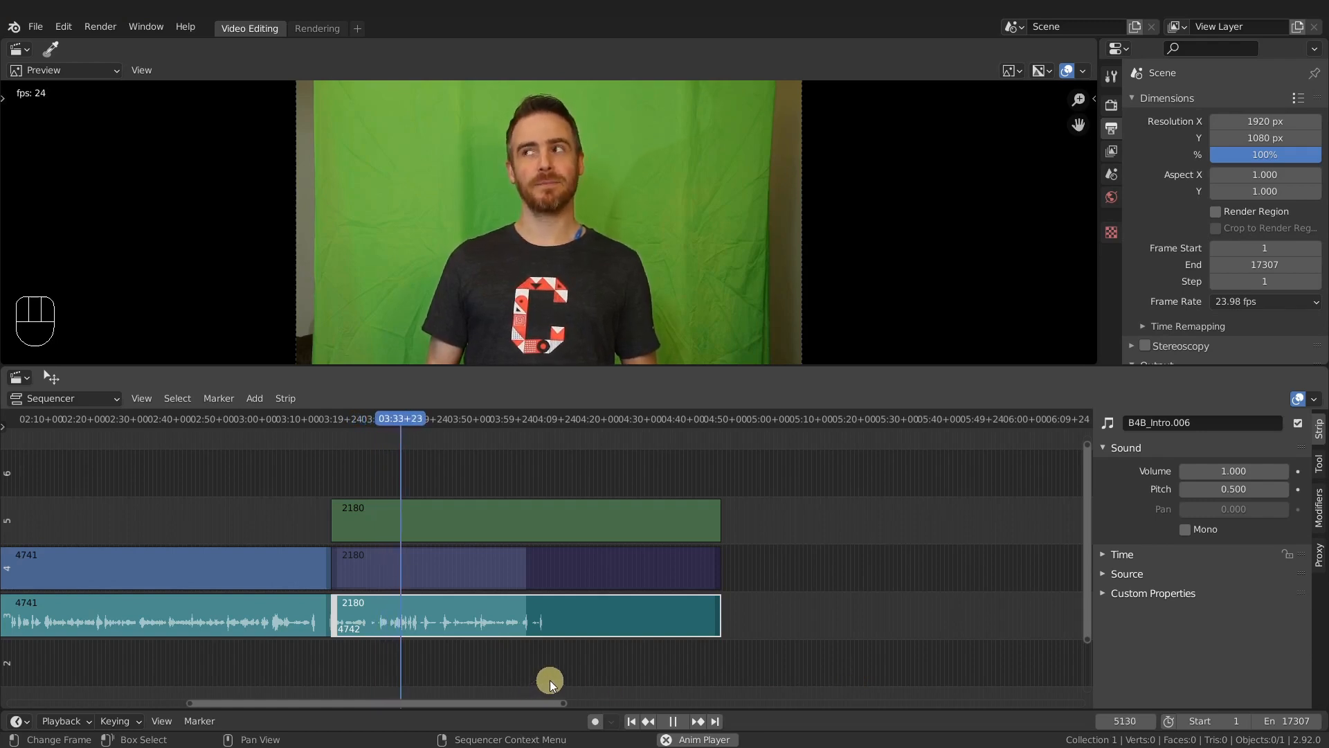
pyautogui.press('space')
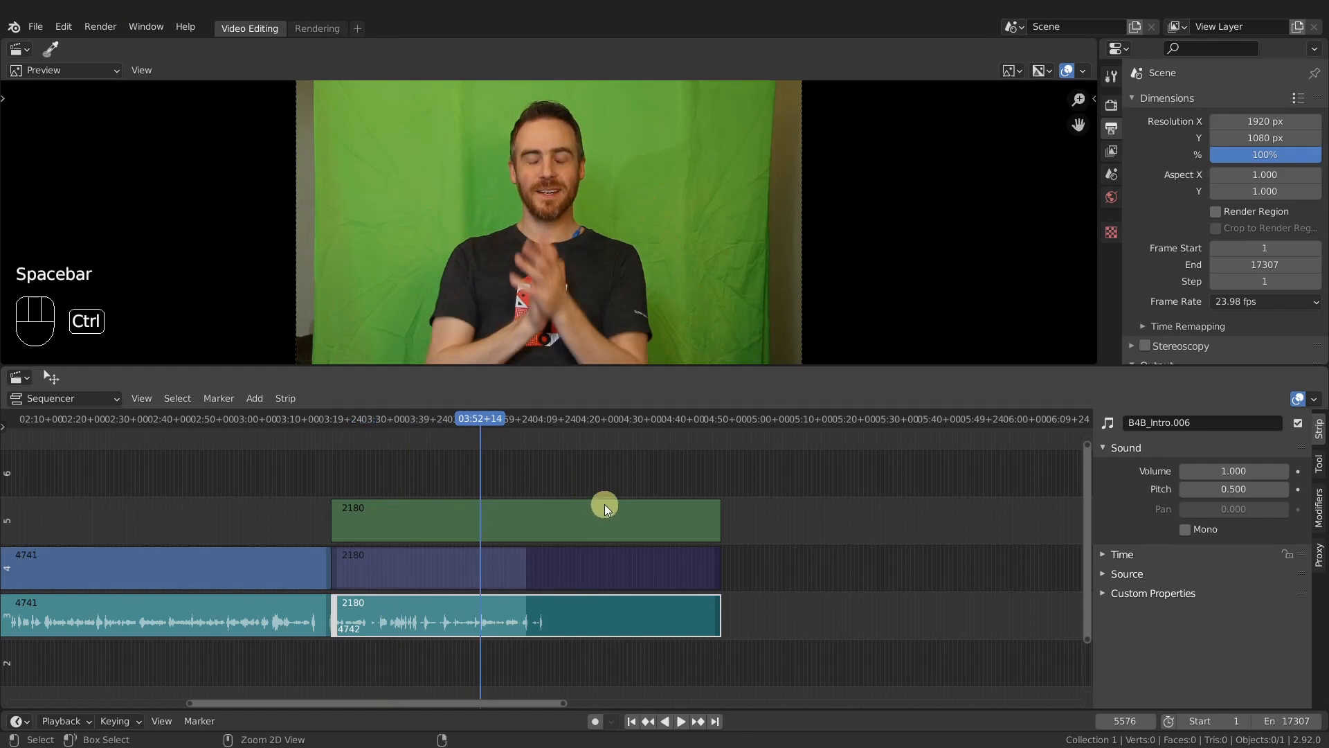
pyautogui.hotkey('ctrl', 'r')
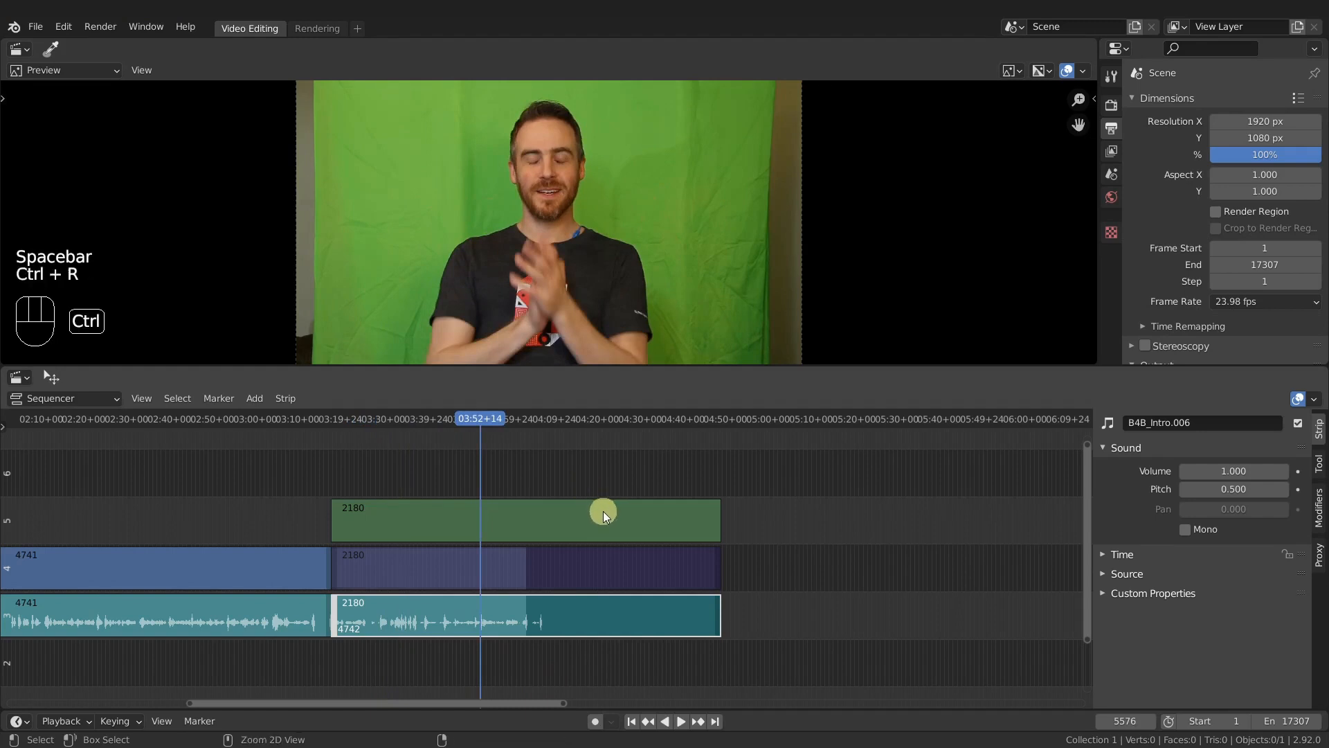
pyautogui.hotkey('ctrl', 's')
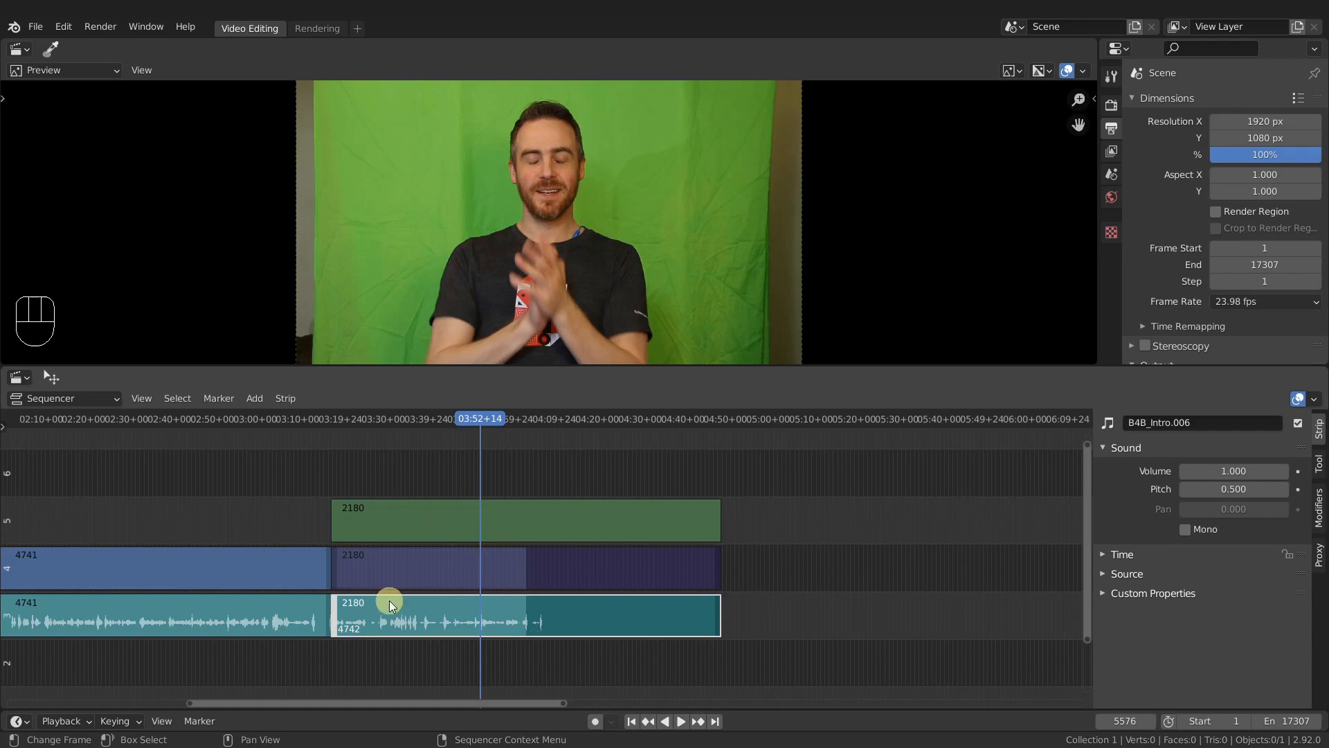
# - Mute every strip except the slowed audio strip, and set the frame range to match that strip
pyautogui.hotkey('shift', 'h')
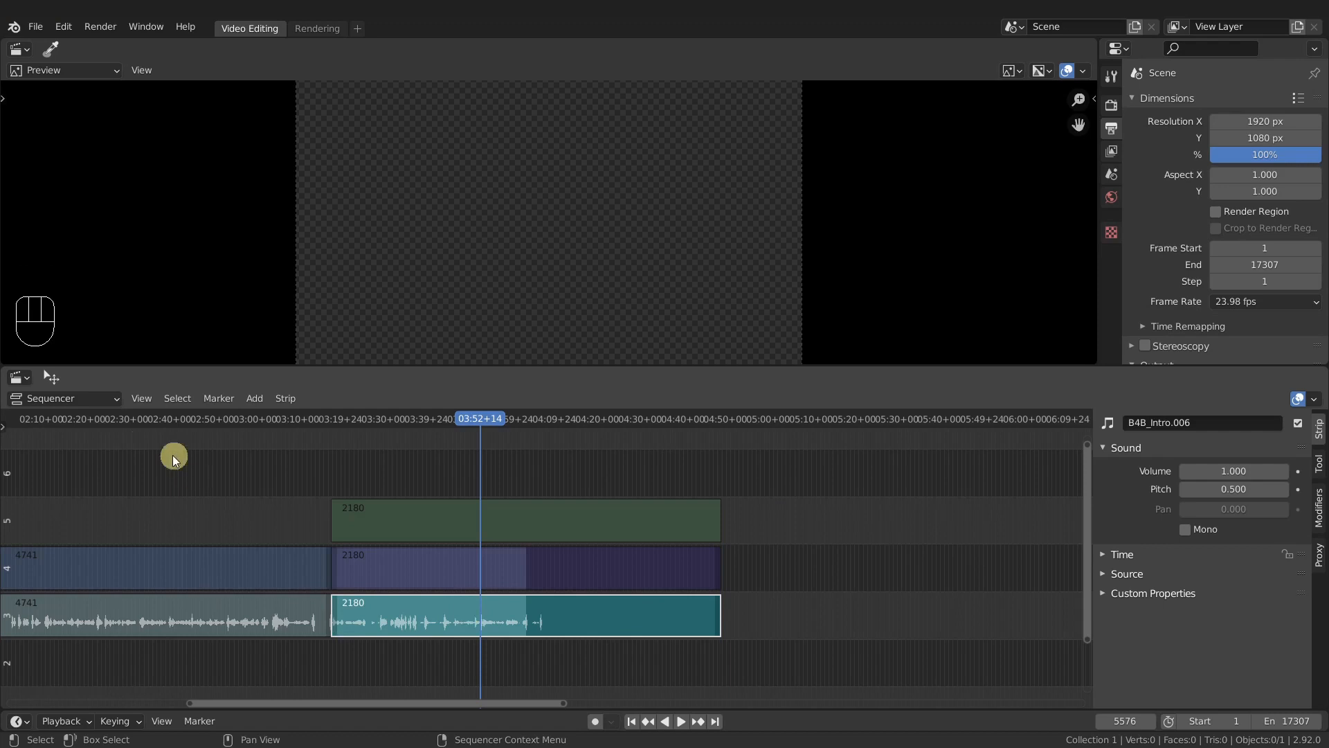
pyautogui.click(141, 399)
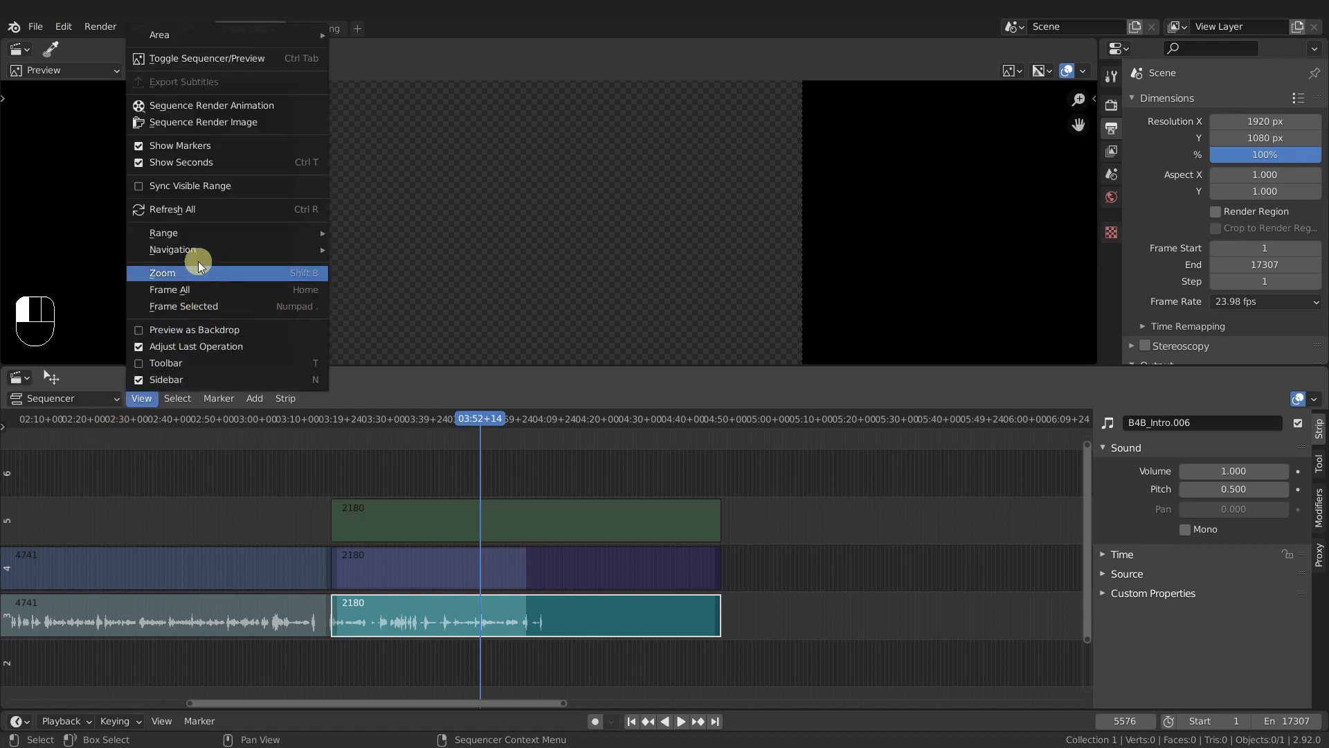
pyautogui.moveTo(203, 234)
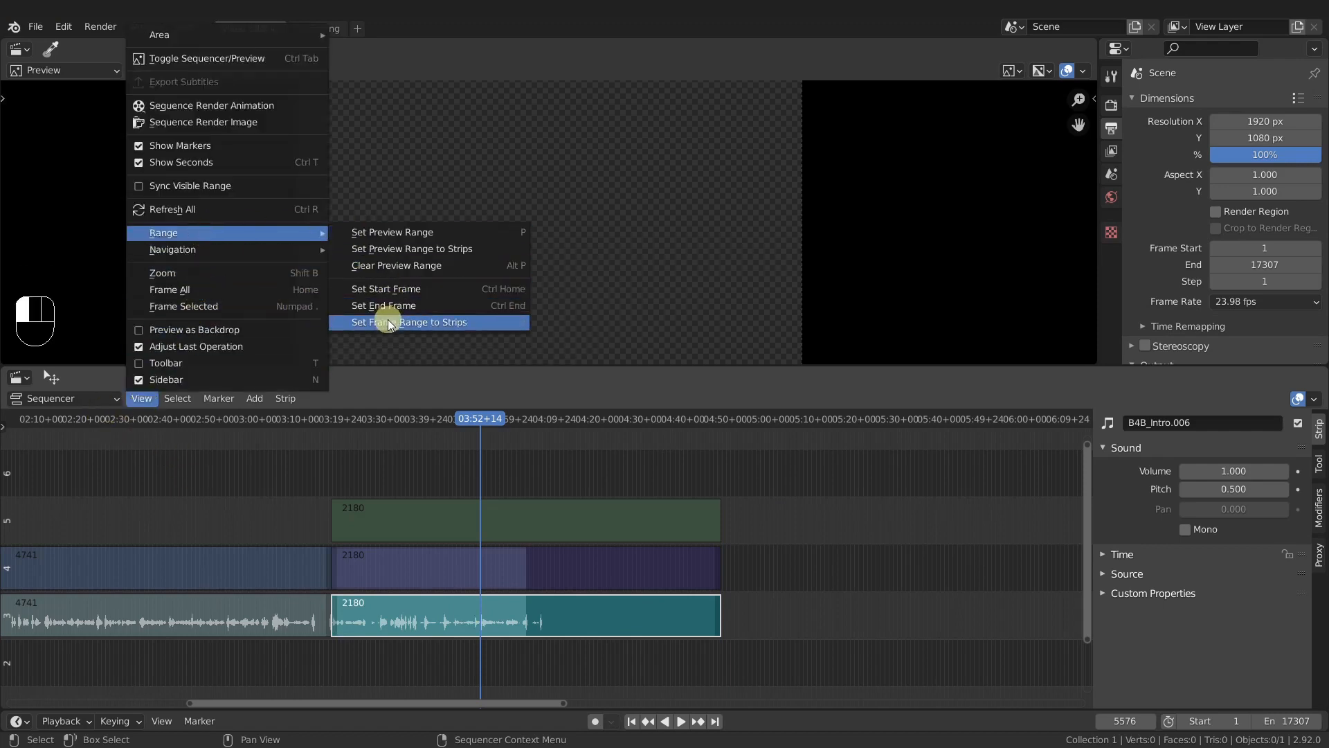
pyautogui.click(433, 323)
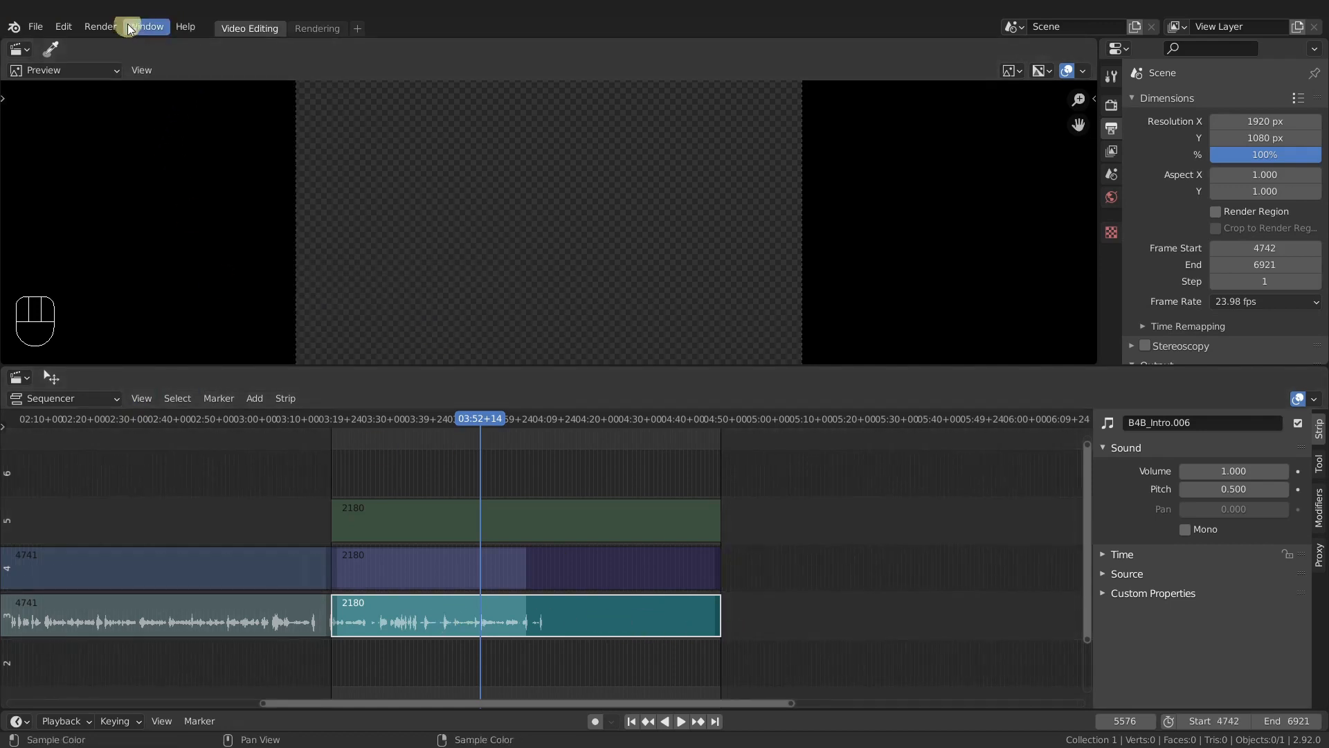
# - Render the slowed audio as a mixdown named slowmo in the flac container
pyautogui.click(103, 26)
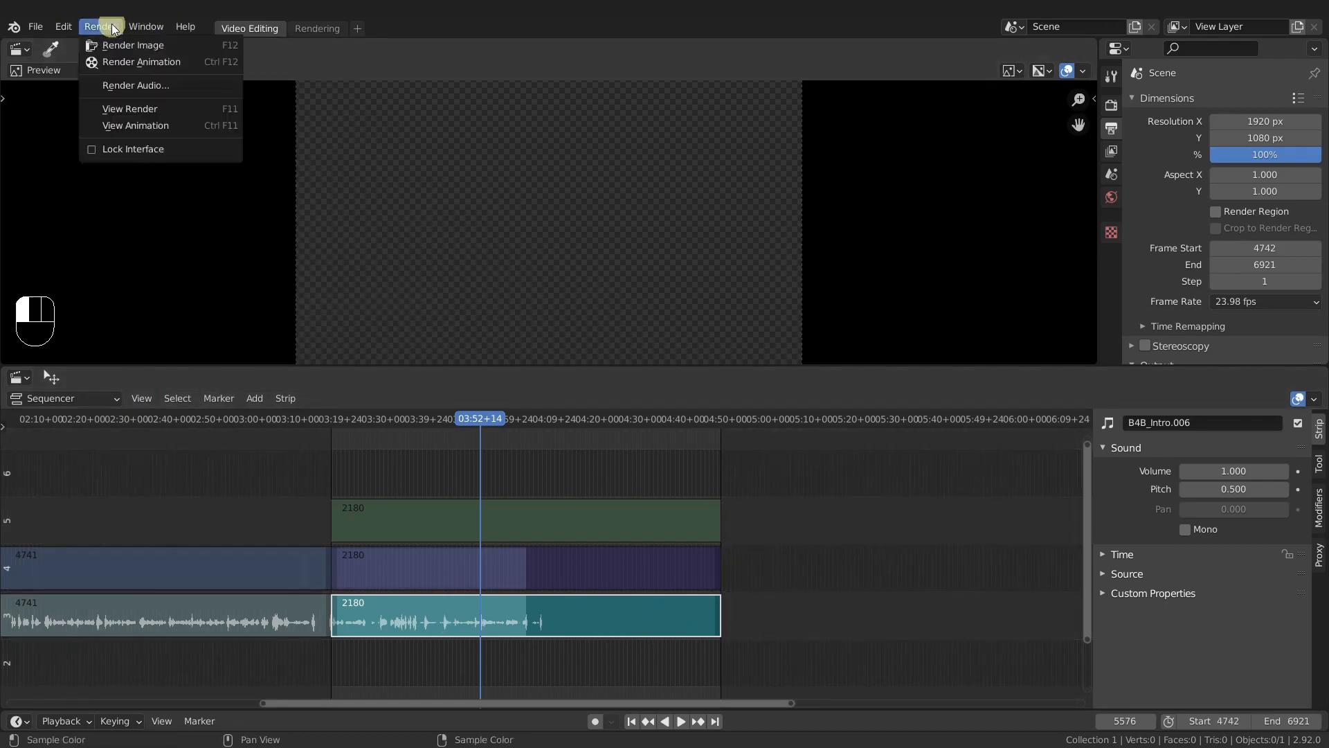
pyautogui.click(123, 85)
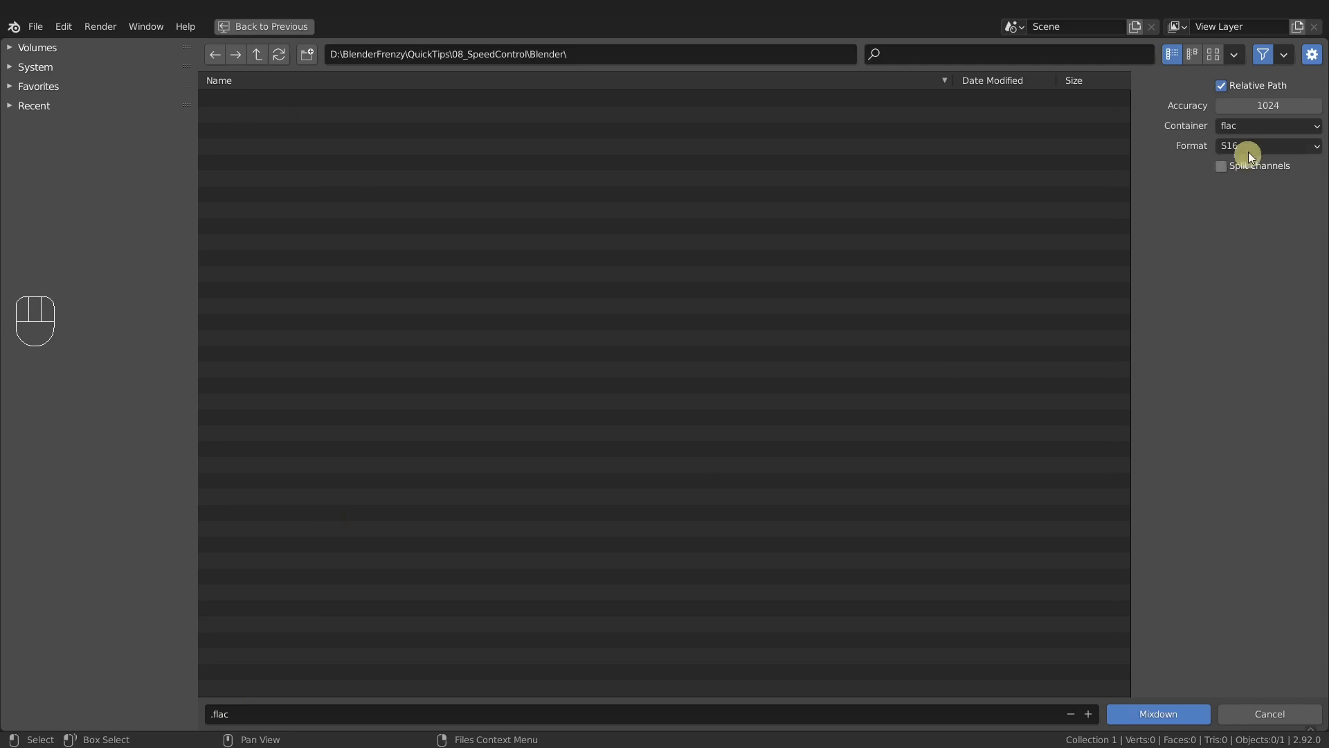
pyautogui.click(1249, 128)
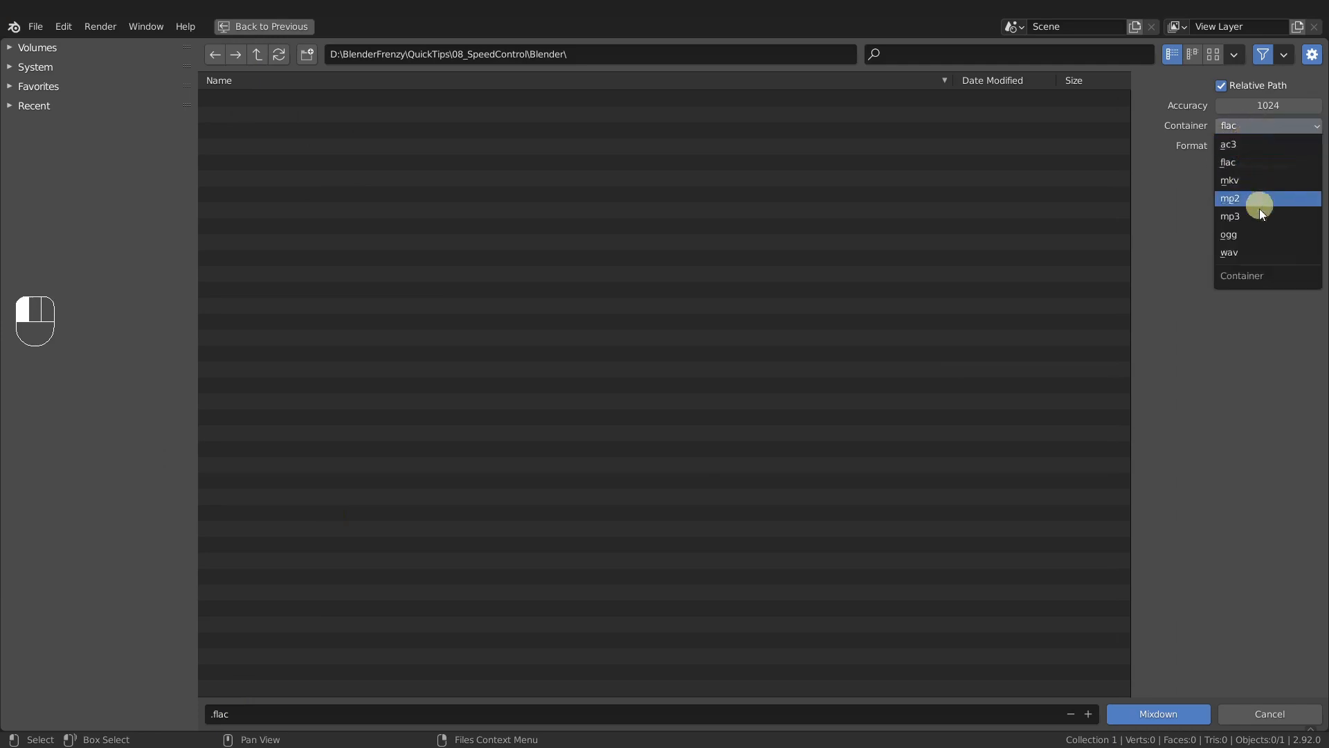
pyautogui.click(1221, 120)
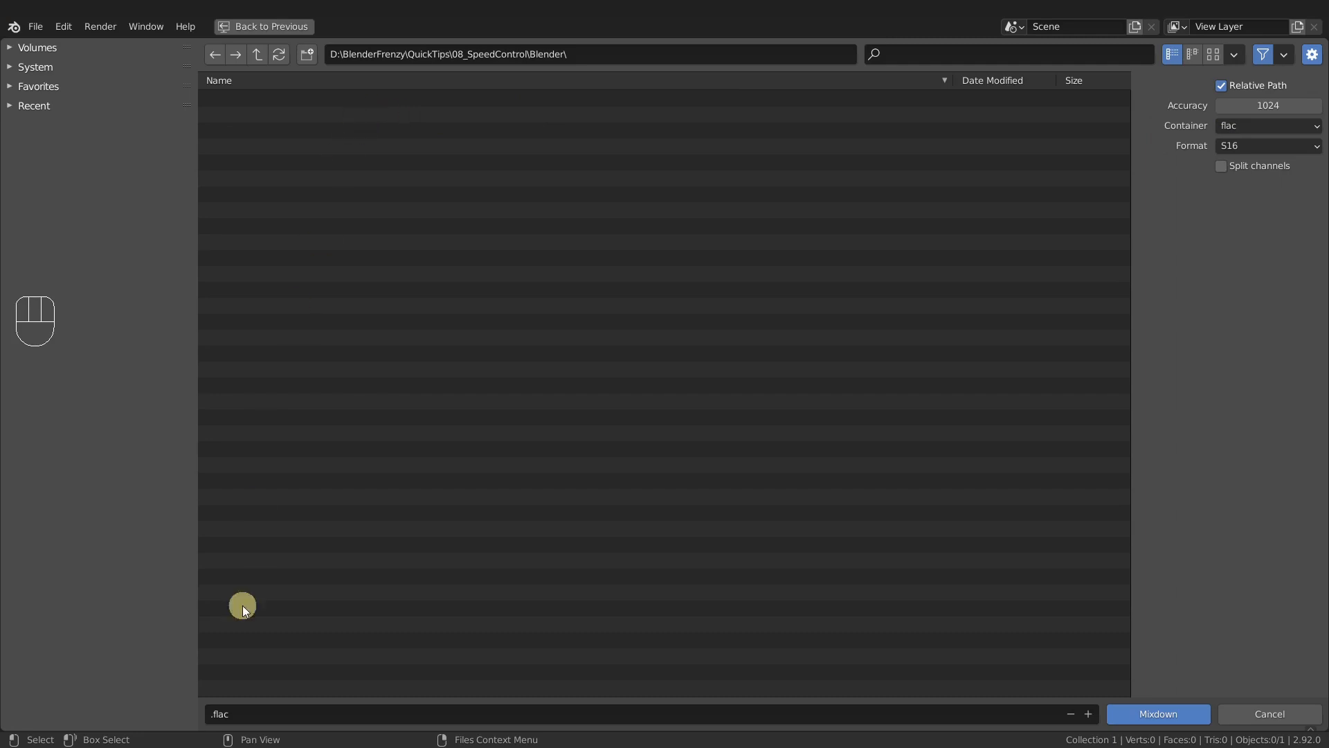
pyautogui.click(238, 716)
pyautogui.write('slowmo')
pyautogui.press('Return')
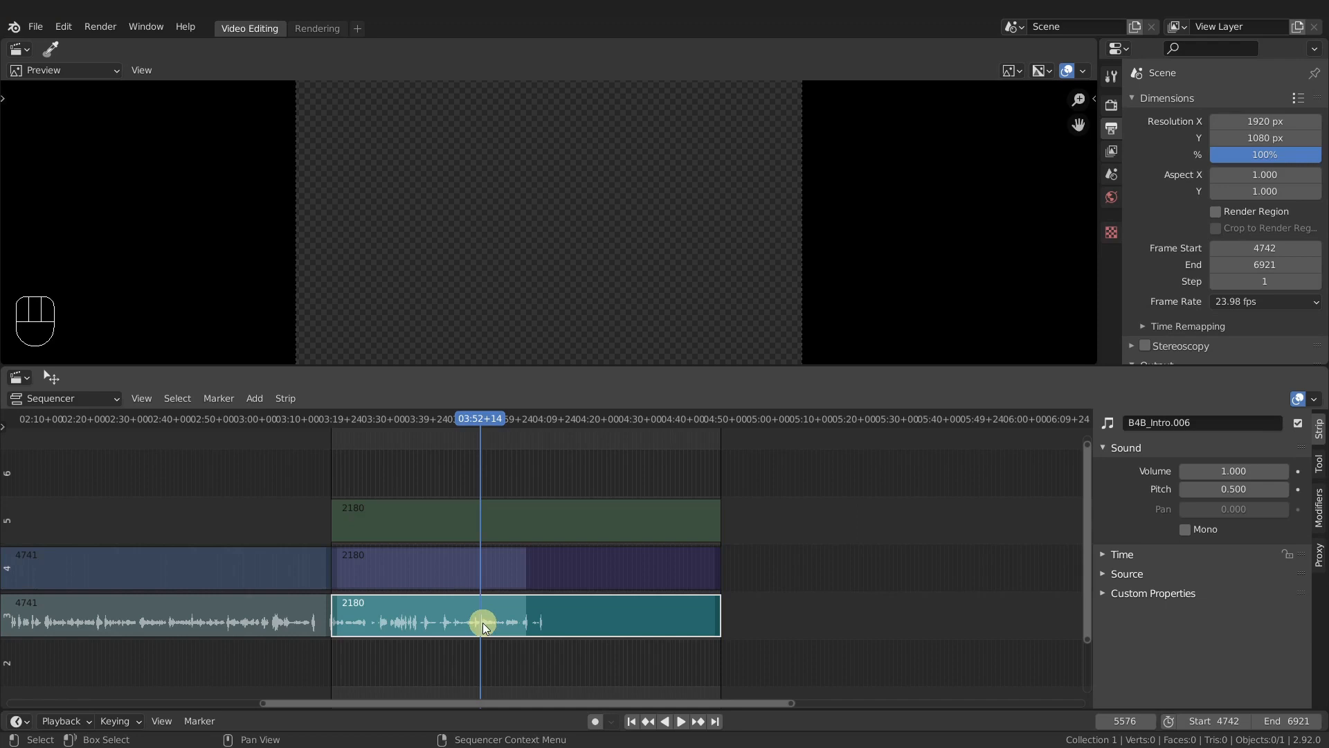
# - Add slowmo.flac as a sound strip starting at frame 4742, in channel 2 below the original slowed audio
pyautogui.press('pagedown')
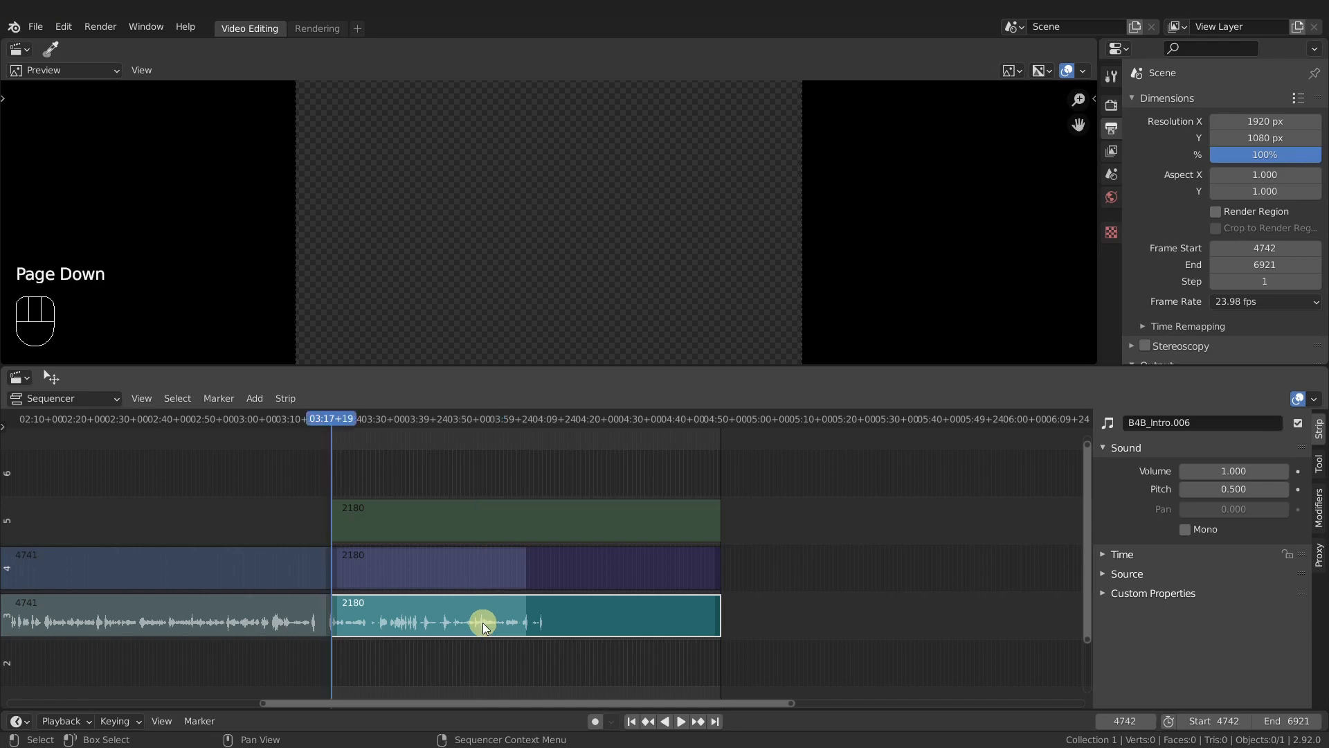
pyautogui.hotkey('shift', 'a')
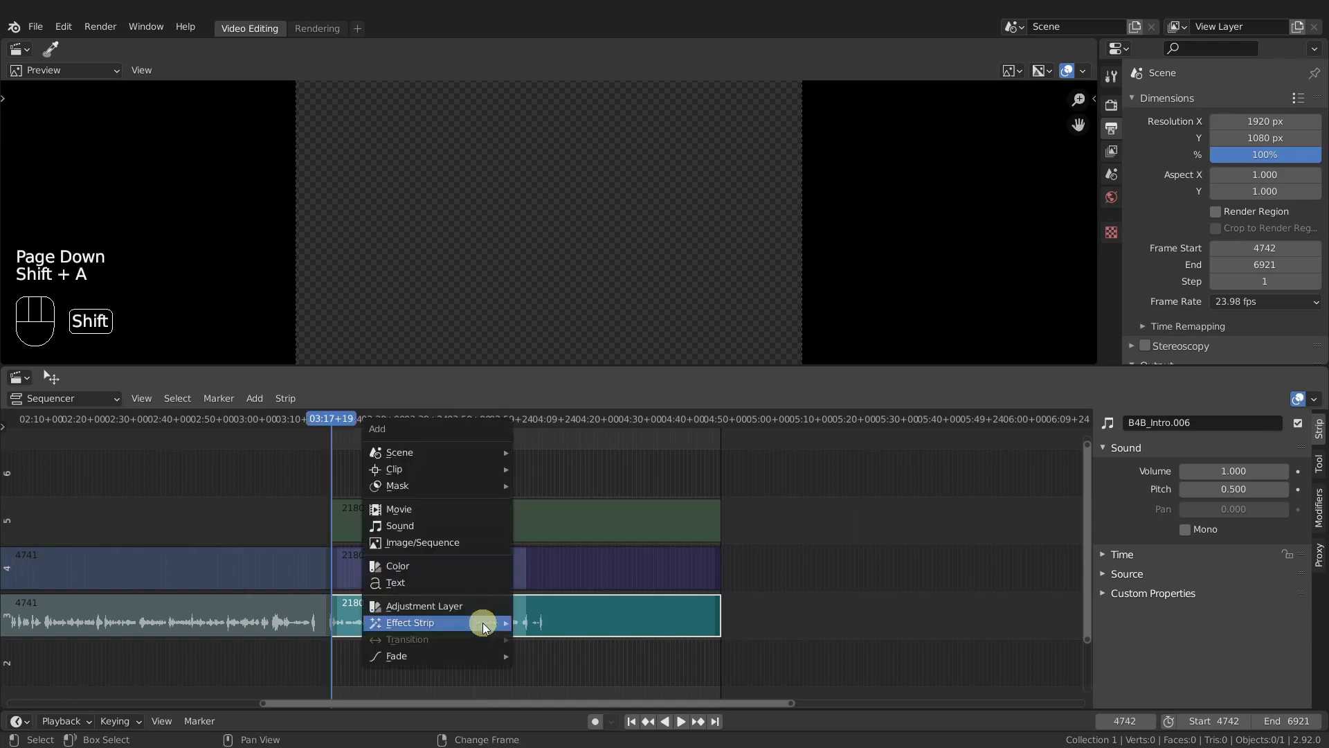
pyautogui.click(458, 524)
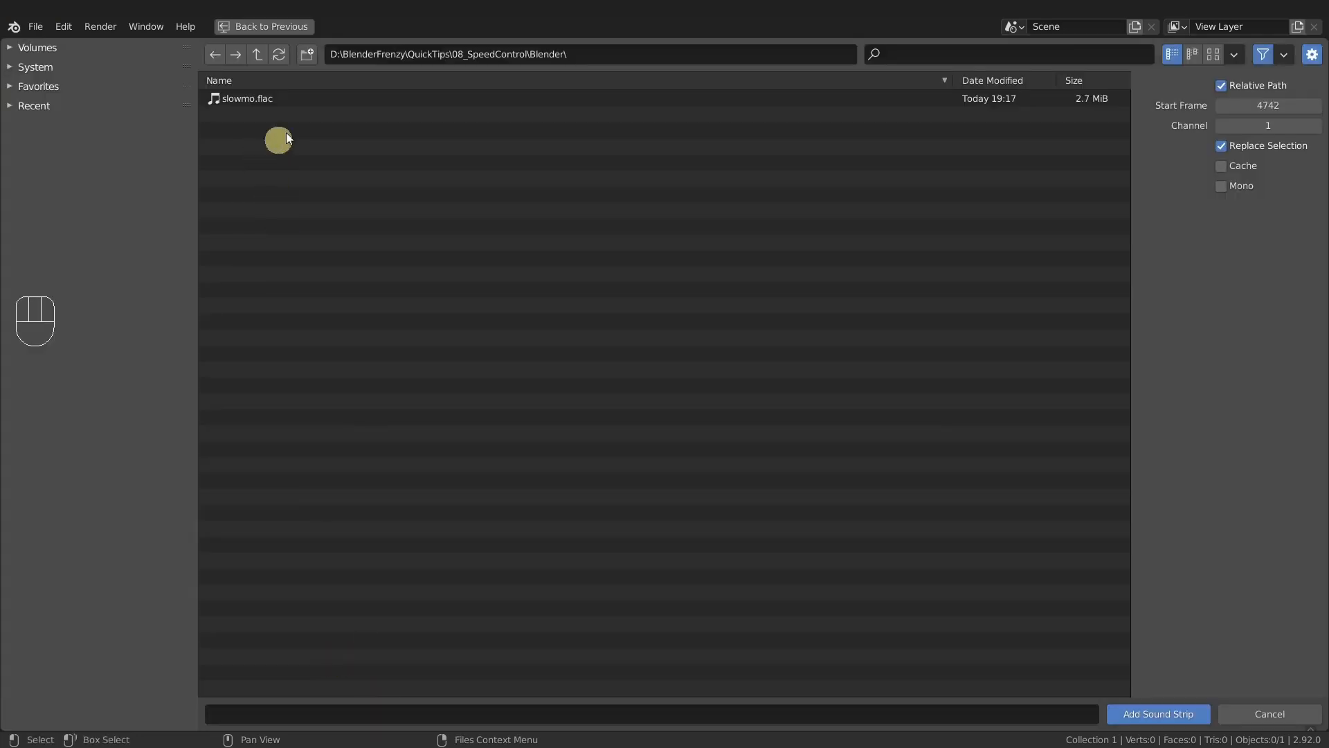
pyautogui.doubleClick(256, 100)
pyautogui.press('g')
pyautogui.click(507, 620)
# - Mute the original slowed audio strip, and unmute the meta strip, its speed effect, and the first video and audio strips
pyautogui.click(504, 627)
pyautogui.press('h')
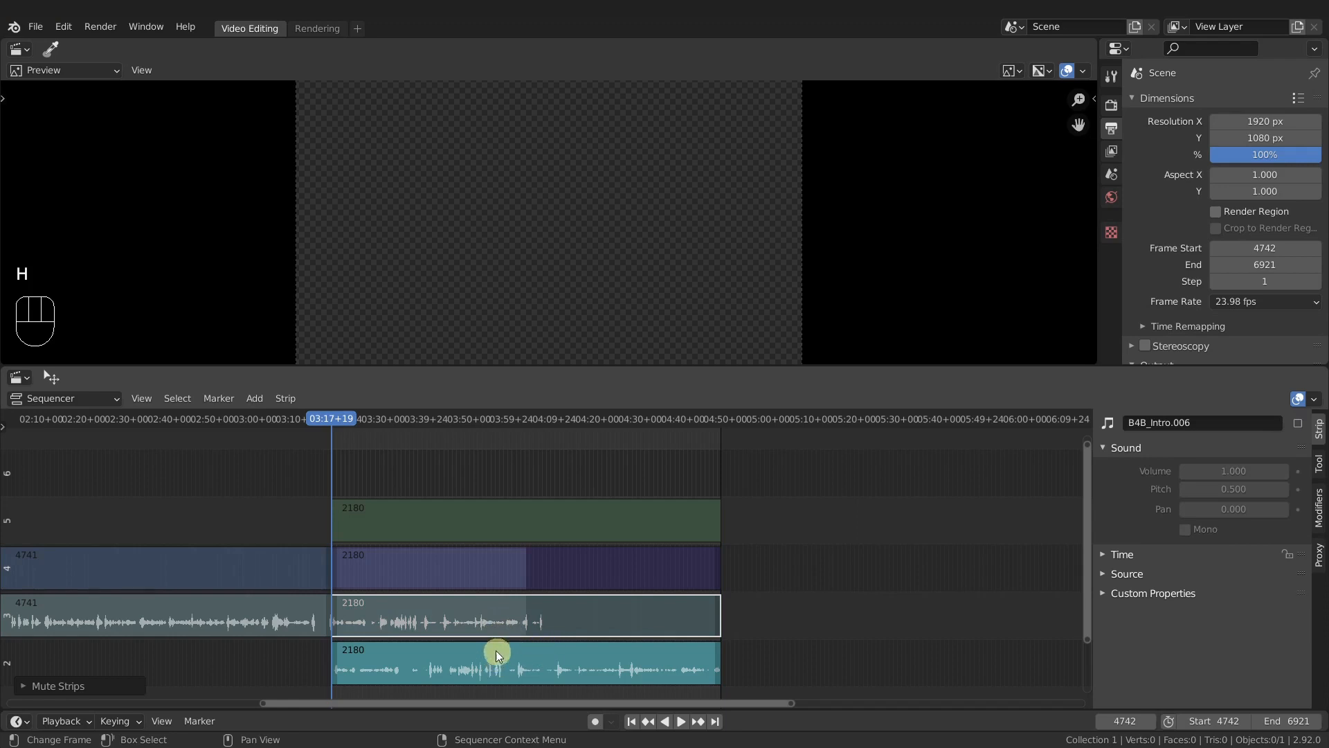
pyautogui.click(381, 575)
pyautogui.keyDown('shift'); pyautogui.click(397, 513); pyautogui.keyUp('shift')
pyautogui.keyDown('shift'); pyautogui.click(314, 599); pyautogui.keyUp('shift')
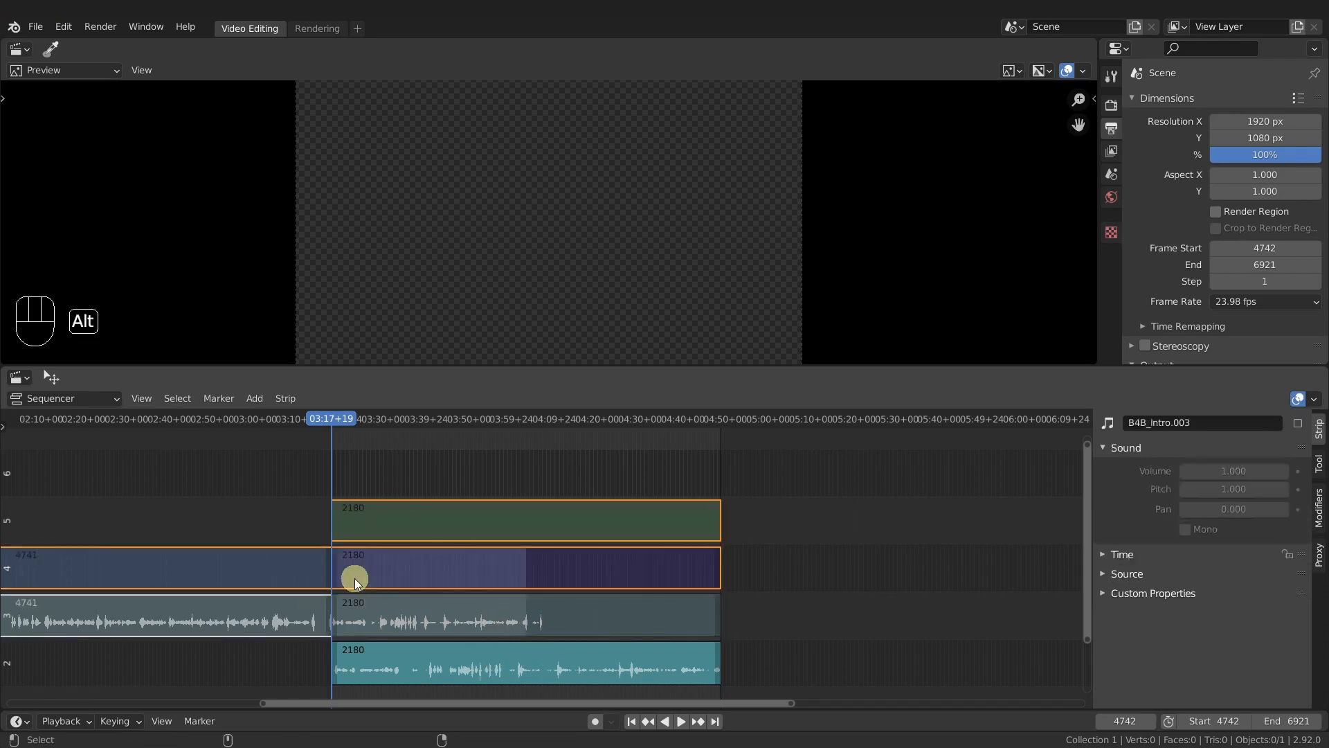
pyautogui.hotkey('alt', 'h')
# - Play the start, middle and later part of the slowed segment to check that the rendered audio matches the video
pyautogui.press('space')
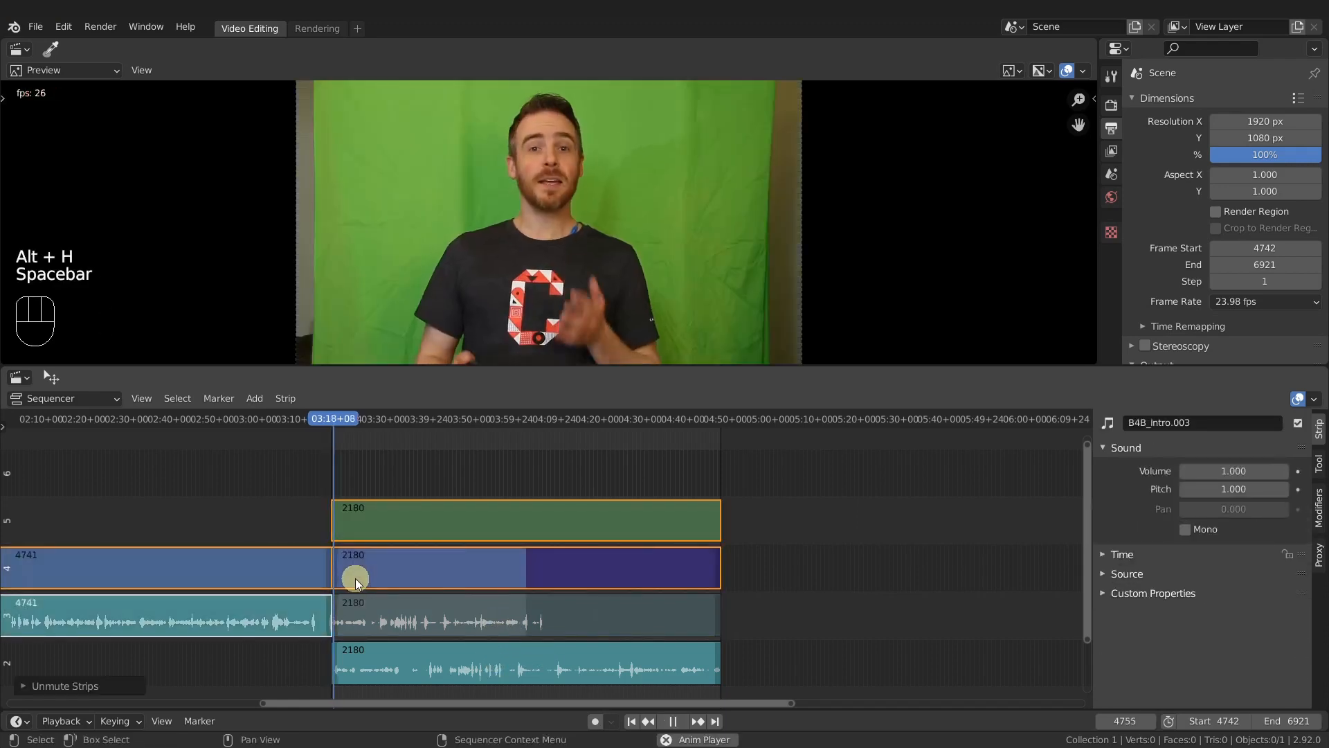
pyautogui.press('space')
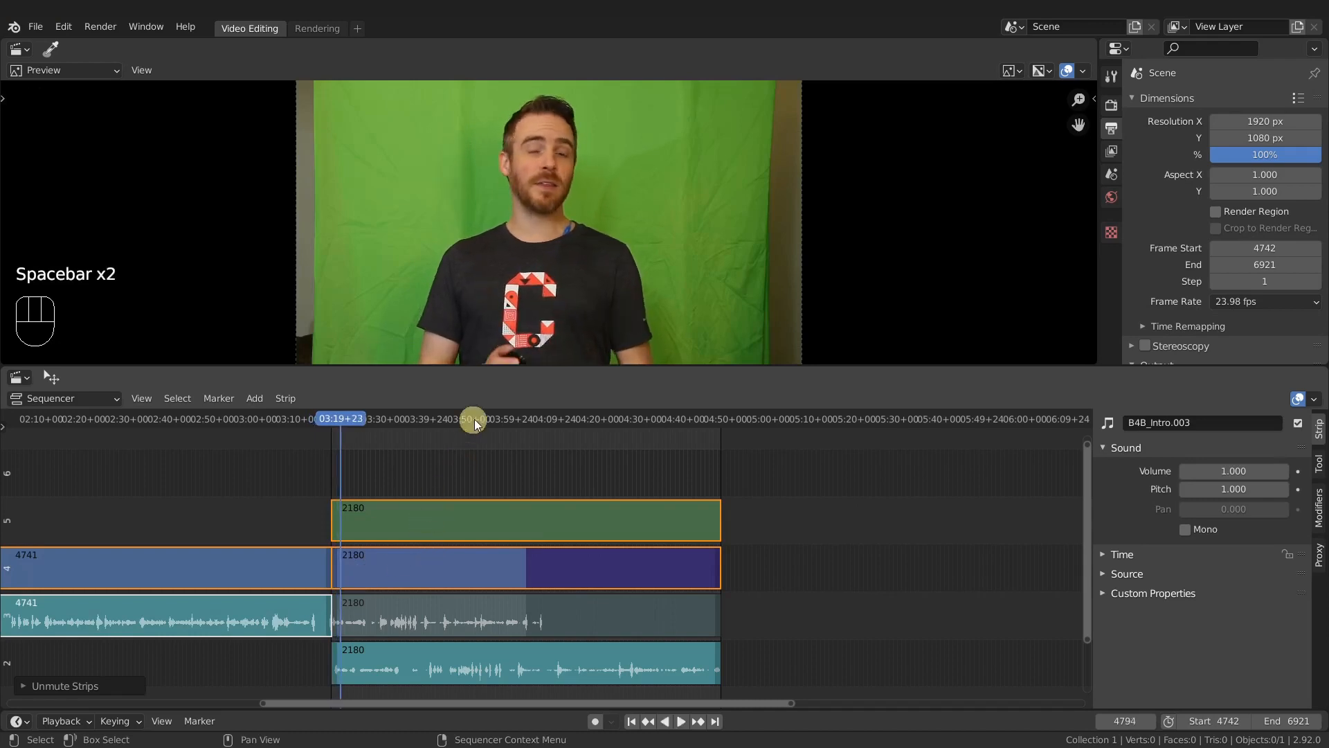
pyautogui.click(477, 419)
pyautogui.press('space')
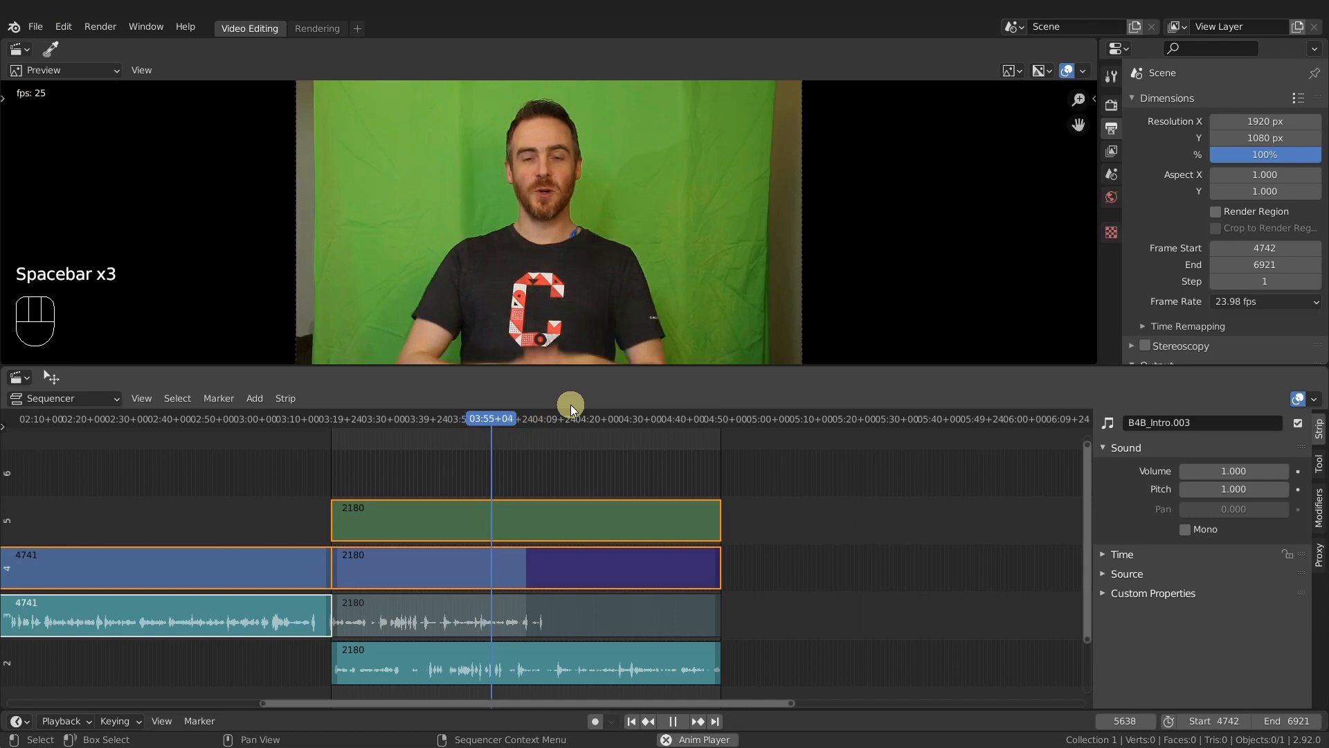
pyautogui.press('space')
pyautogui.click(592, 418)
pyautogui.press('space')
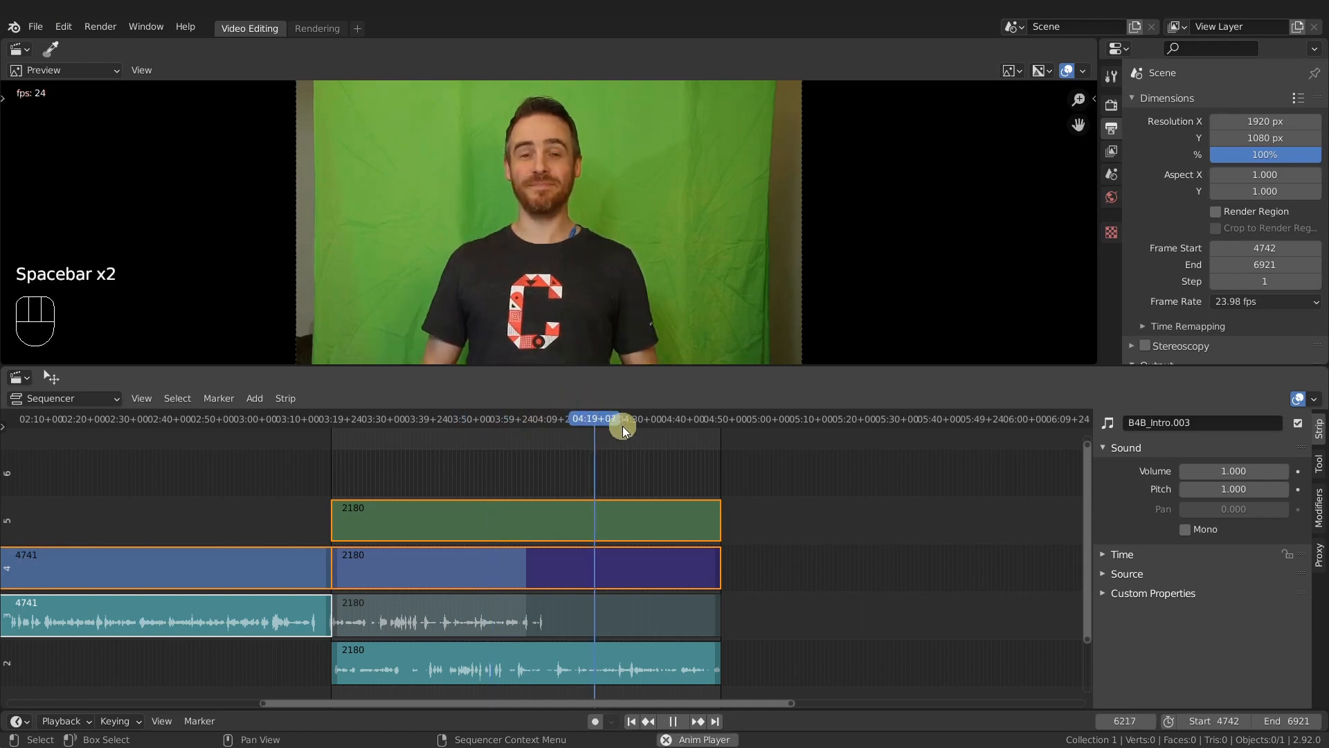
pyautogui.moveTo(651, 613); pyautogui.dragTo(571, 639, button='middle')
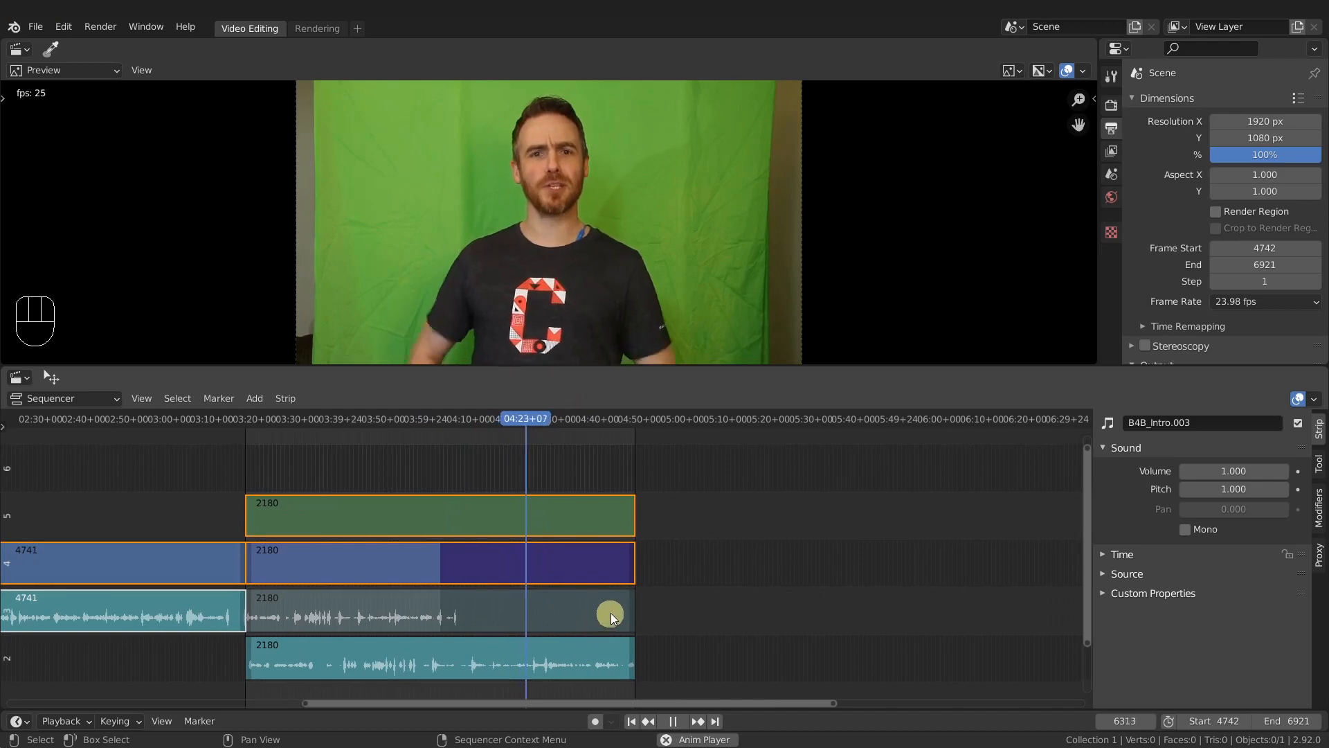
pyautogui.press('space')
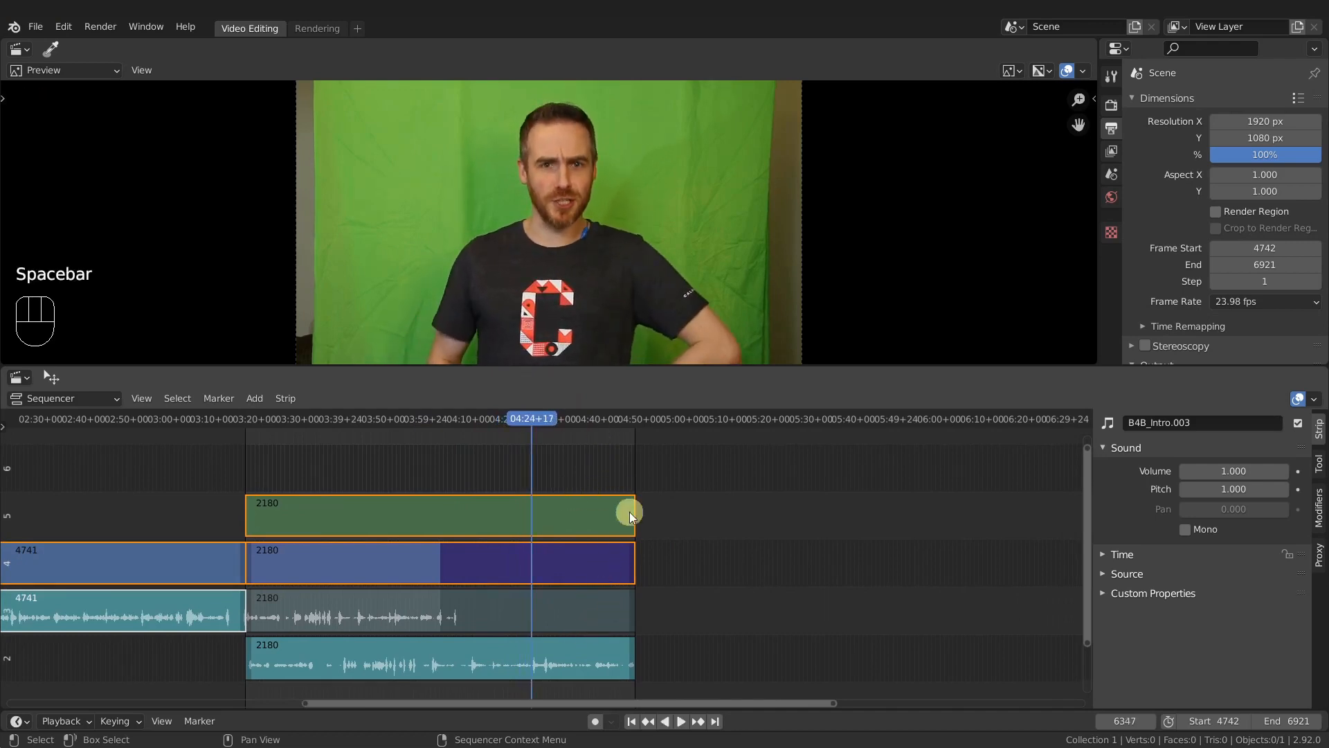
# - Set the scene's frame range to start at 1 and end at 10001
pyautogui.click(1203, 720)
pyautogui.write('1')
pyautogui.press('Return')
pyautogui.keyDown('ctrl'); pyautogui.moveTo(824, 610); pyautogui.dragTo(757, 614, button='middle'); pyautogui.keyUp('ctrl')
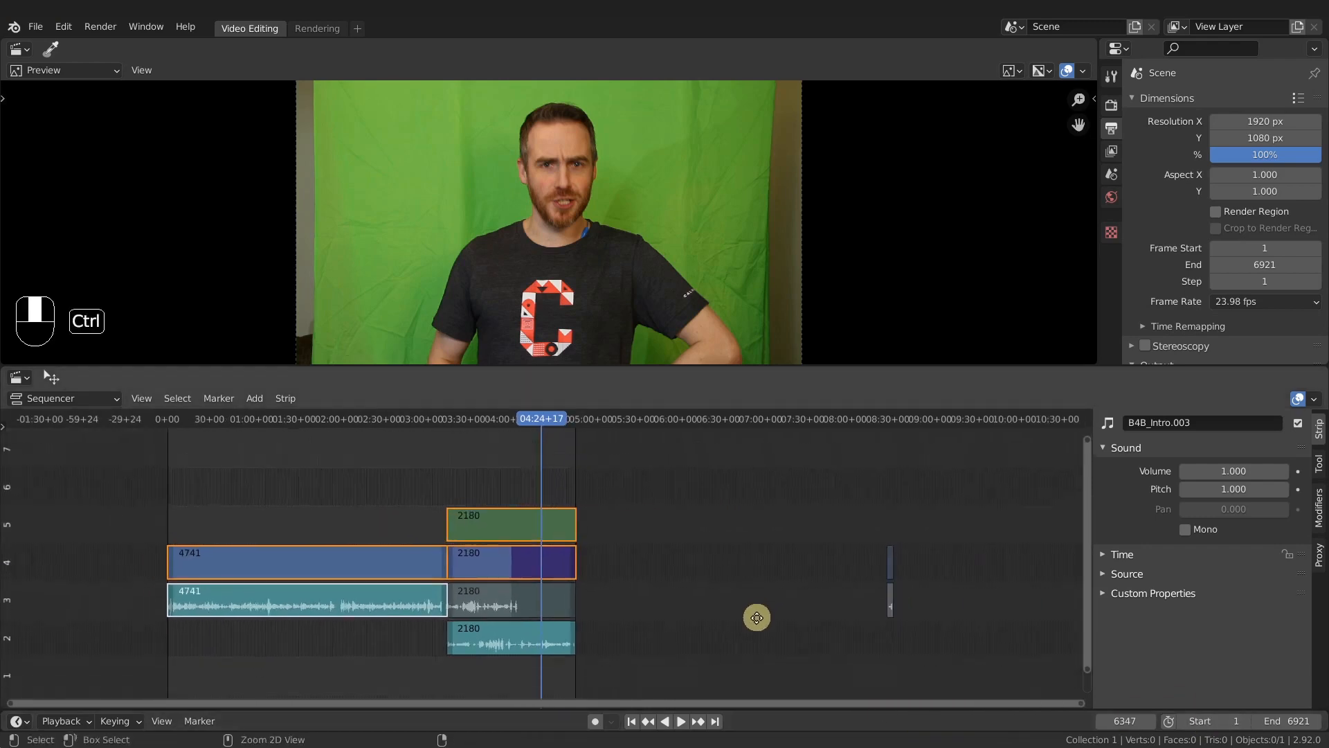
pyautogui.moveTo(1271, 720)
pyautogui.mouseDown()
pyautogui.moveTo(1302, 722)
pyautogui.moveTo(1271, 721)
pyautogui.mouseUp()
# - Move the final video and audio strips so they start directly at the end of the slowed meta strip
pyautogui.moveTo(867, 519); pyautogui.dragTo(925, 634)
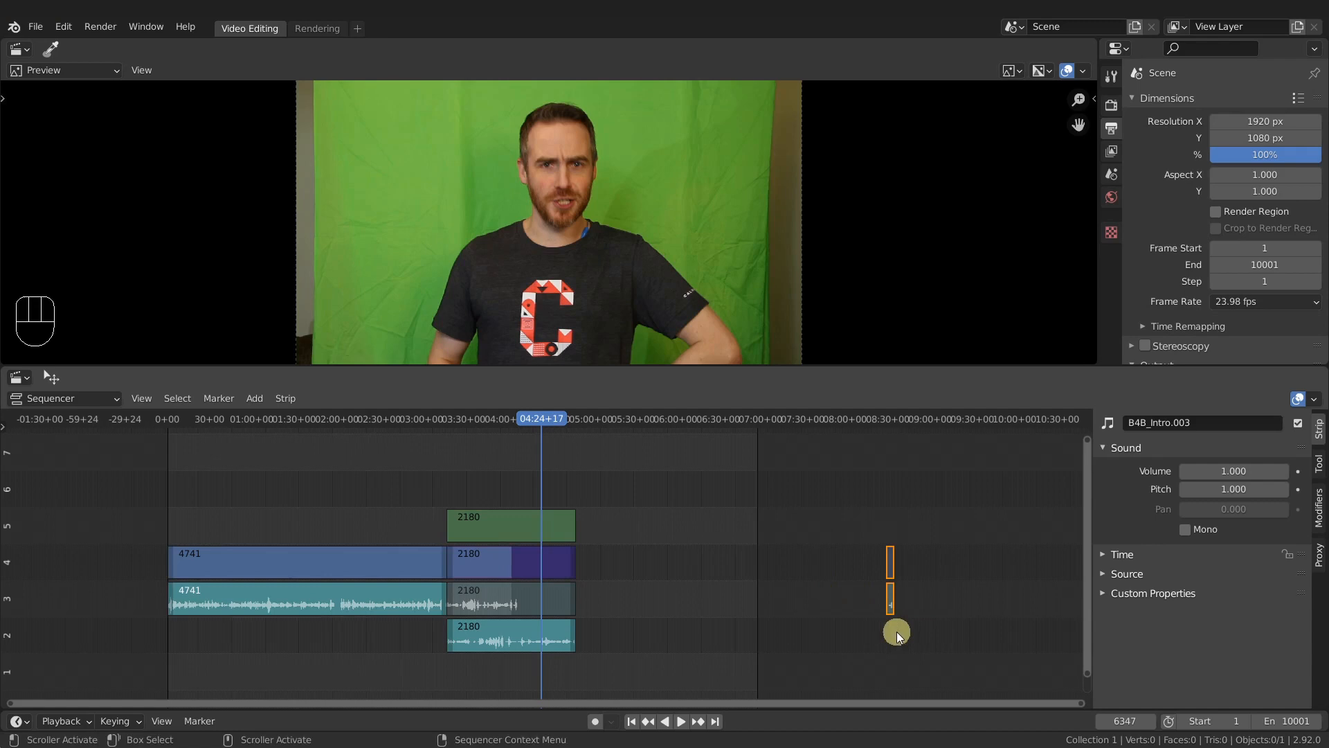
pyautogui.press('g')
pyautogui.click(614, 633)
pyautogui.press('g')
pyautogui.scroll(5, 605, 628)
pyautogui.keyDown('ctrl'); pyautogui.click(558, 607); pyautogui.keyUp('ctrl')
# - Play across the join with the final strips to check it, and save the file as SREC_SpeedControl_0103.blend
pyautogui.press('space')
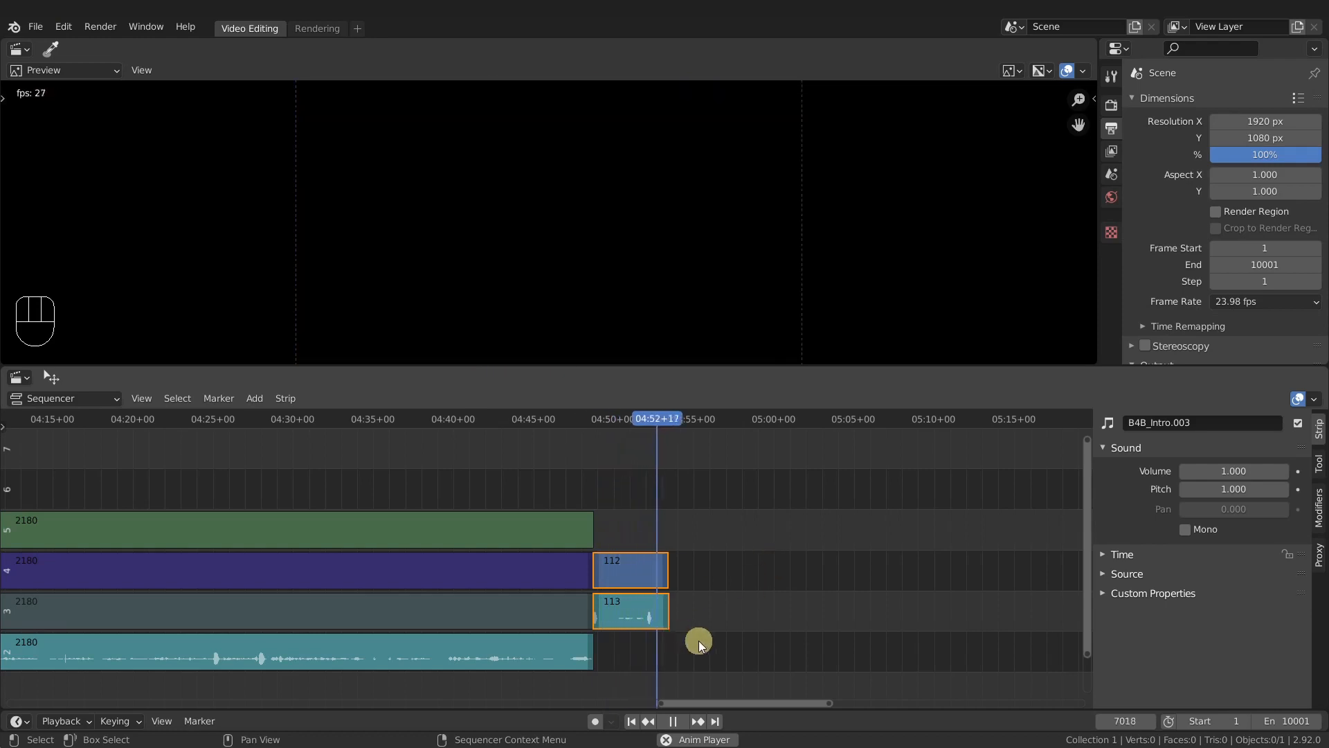
pyautogui.press('space')
pyautogui.keyDown('ctrl'); pyautogui.scroll(-5, 733, 632); pyautogui.keyUp('ctrl')
pyautogui.moveTo(605, 650); pyautogui.dragTo(765, 619, button='middle')
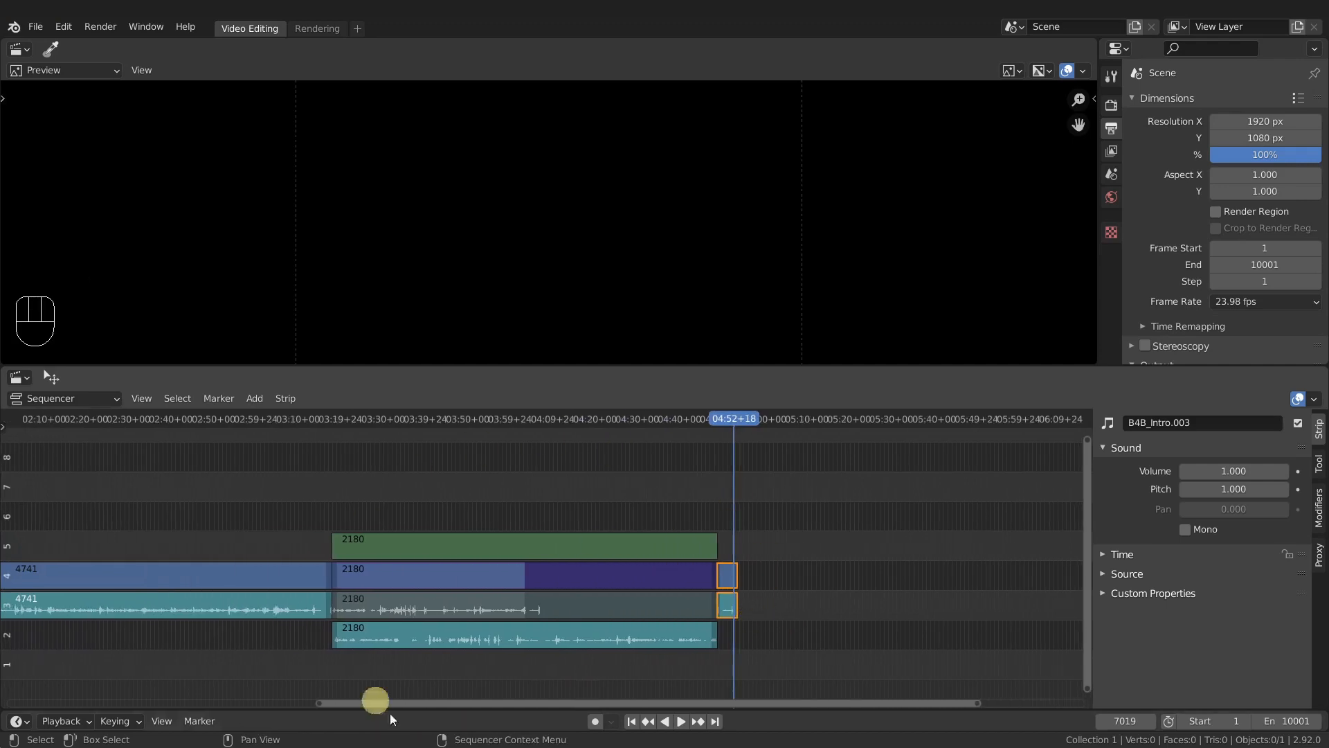
pyautogui.hotkey('ctrl', 's')
pyautogui.press('KP_Enter')
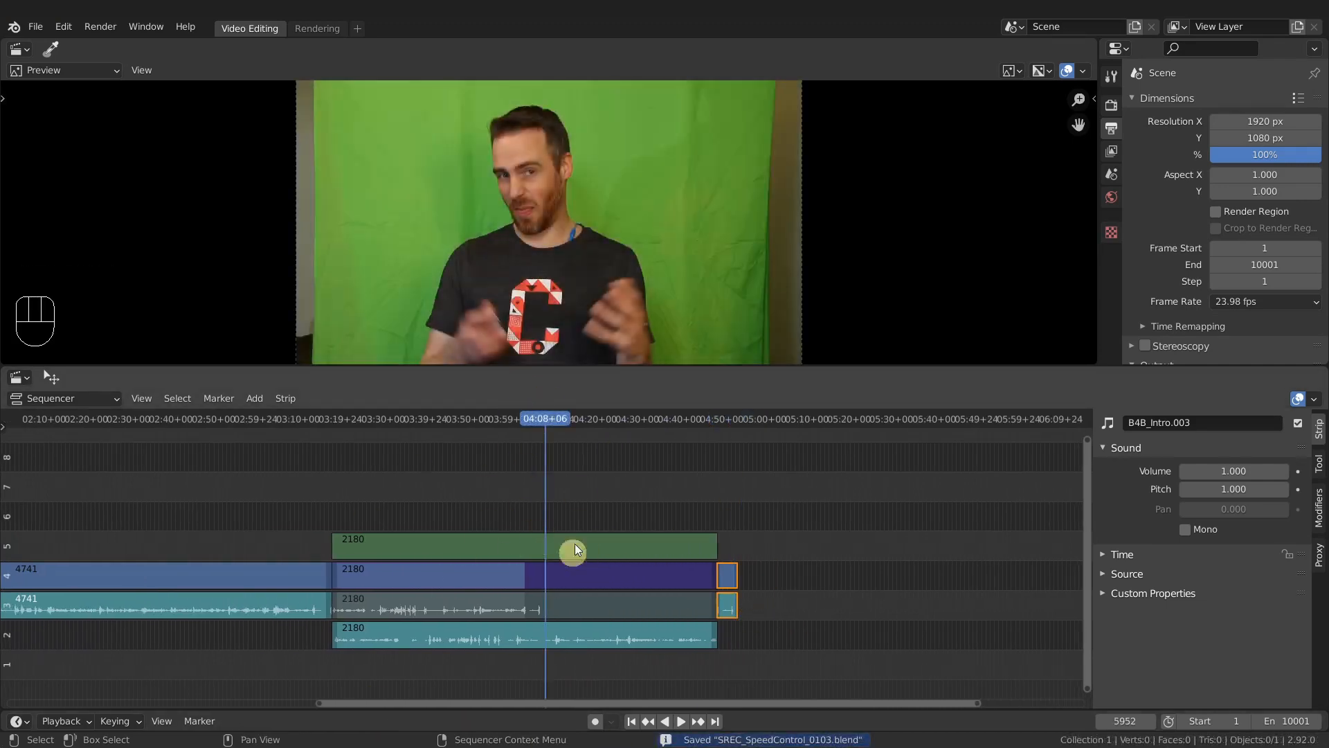